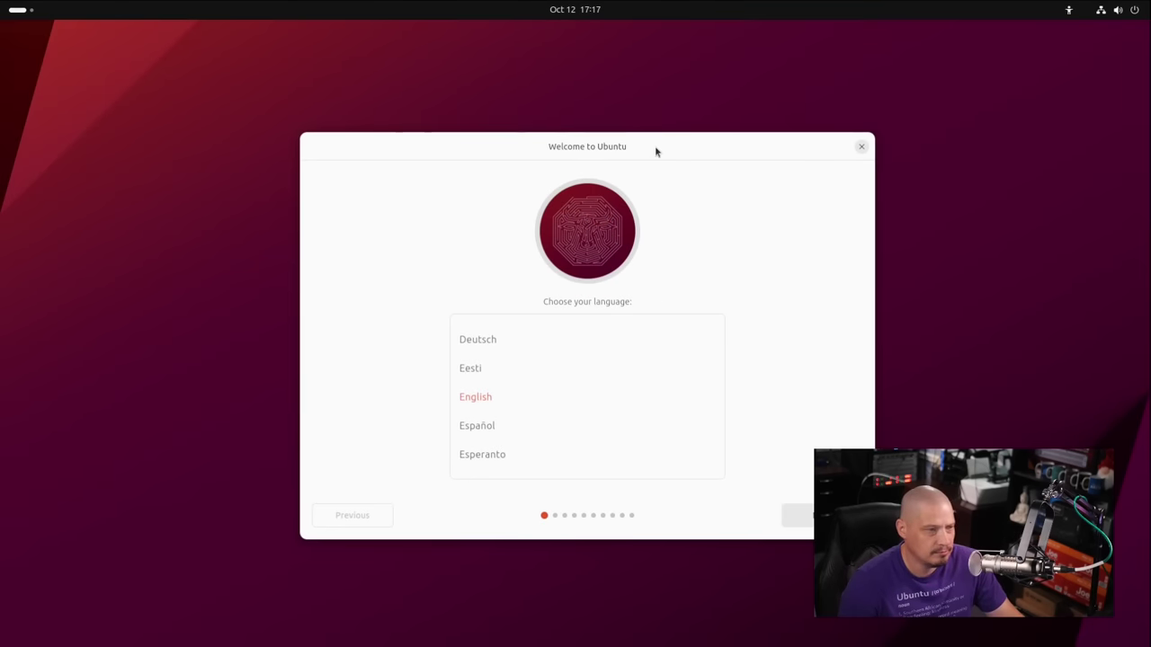
# Move the Welcome dialog further left, leaving English as the language.
pyautogui.moveTo(654, 146); pyautogui.dragTo(496, 137)
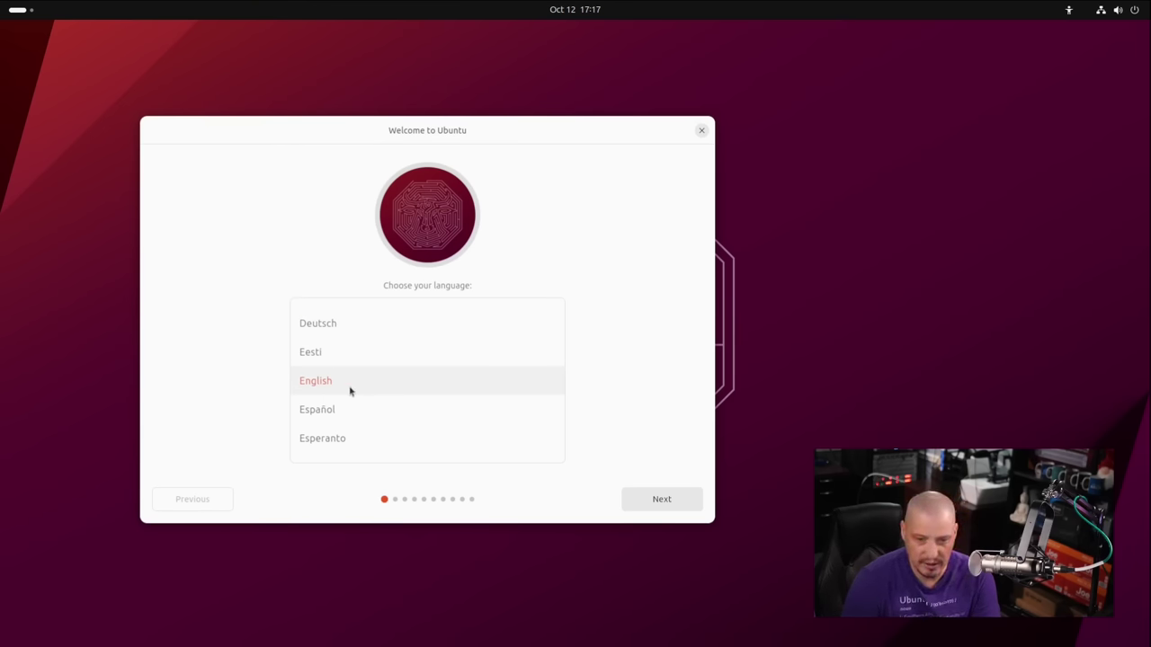
# Continue in English, choose Install Ubuntu, and keep the English (US) keyboard layout.
pyautogui.click(658, 507)
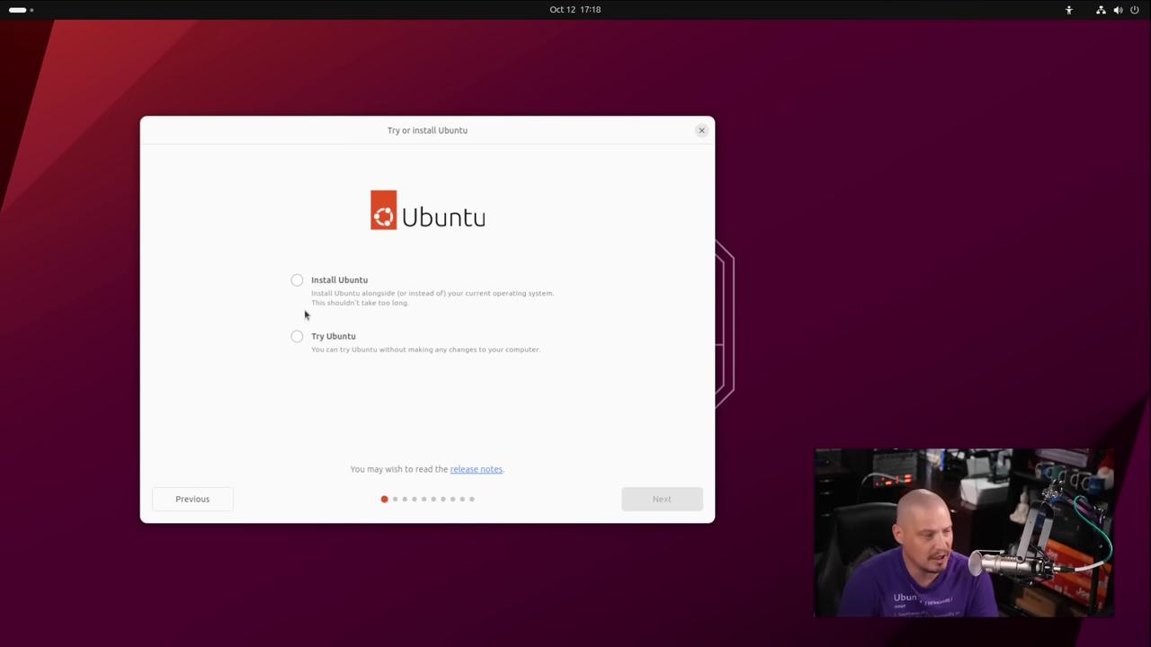
pyautogui.click(298, 283)
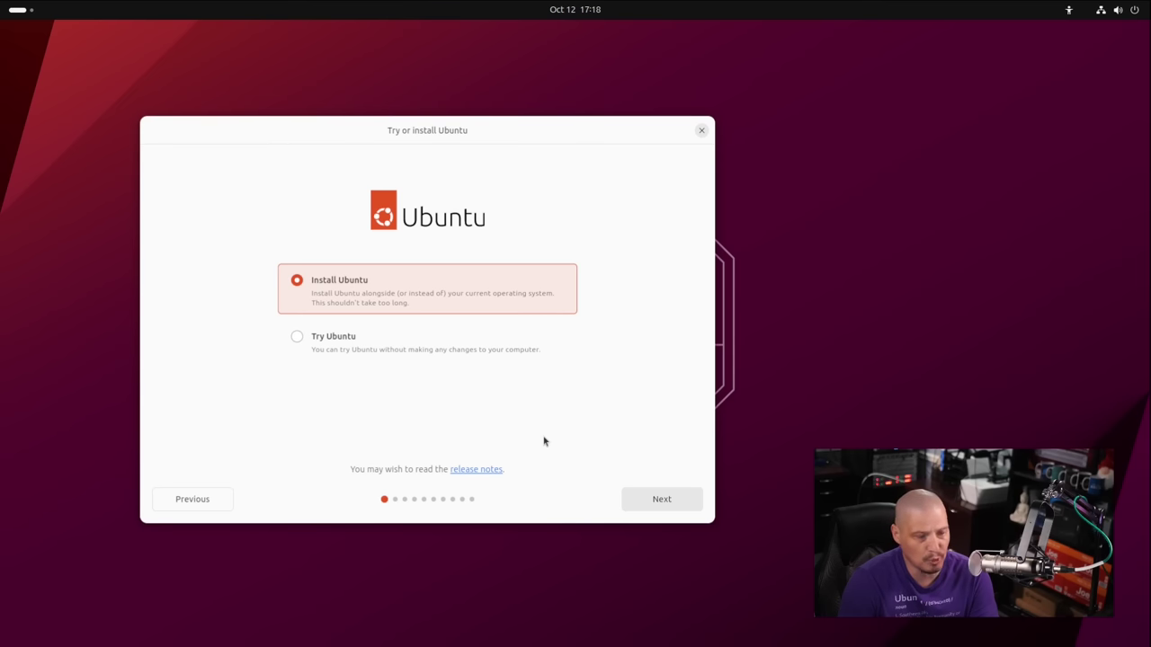
pyautogui.click(651, 502)
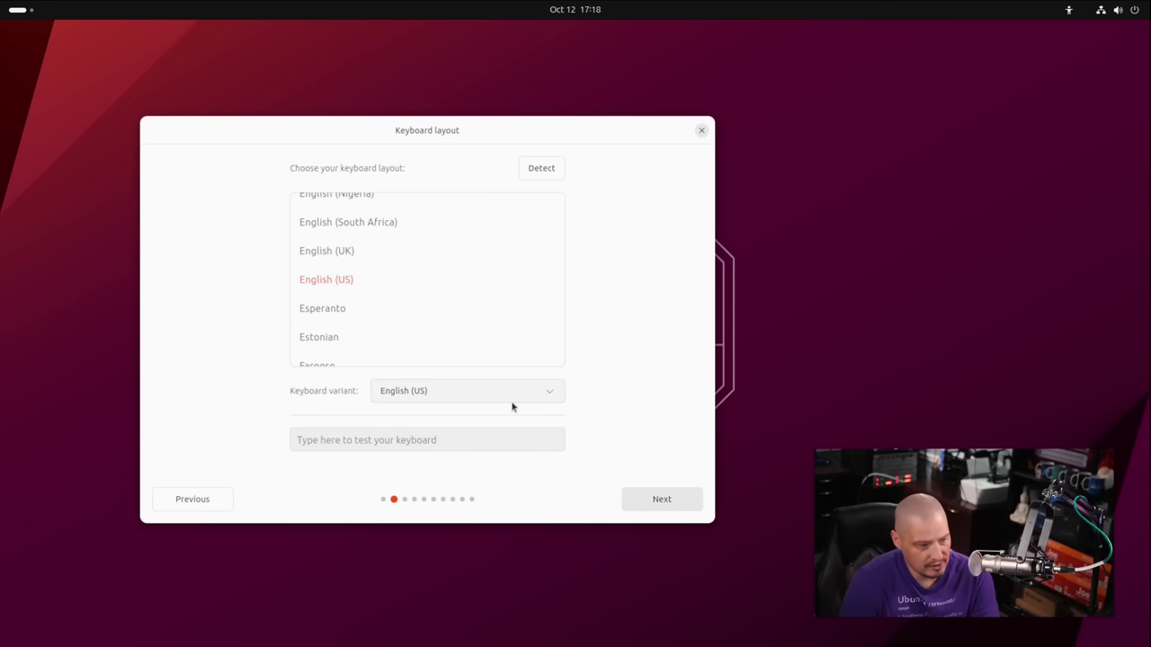
pyautogui.click(647, 499)
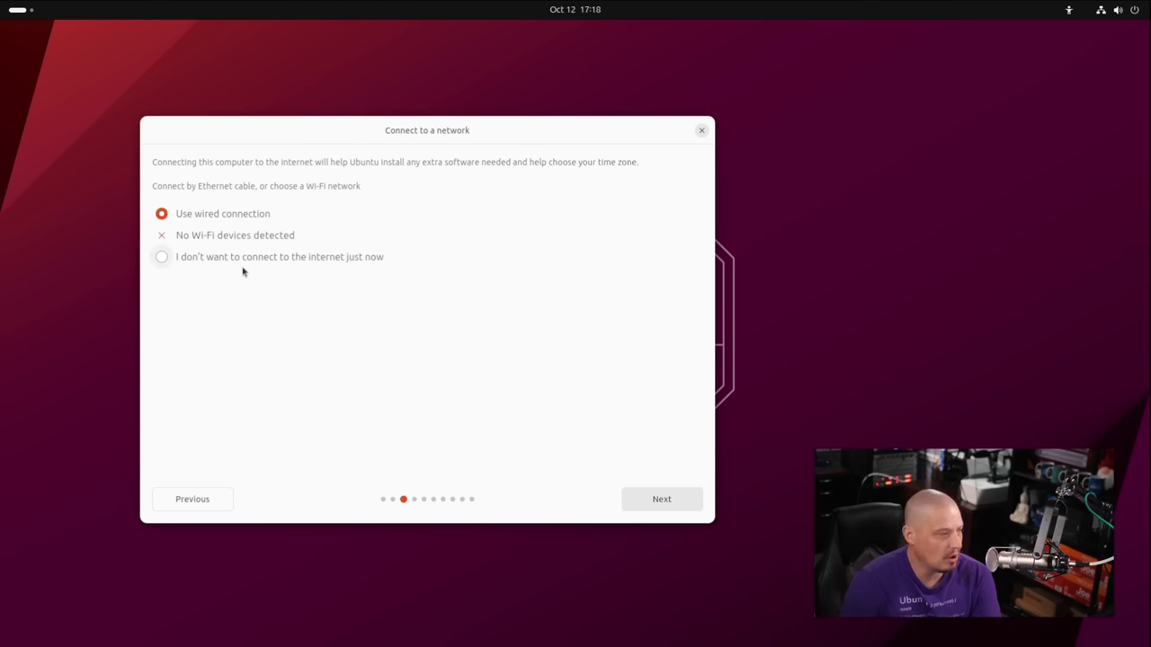
# Keep the wired connection, then briefly try Full installation before returning to Default installation.
pyautogui.press('Return')
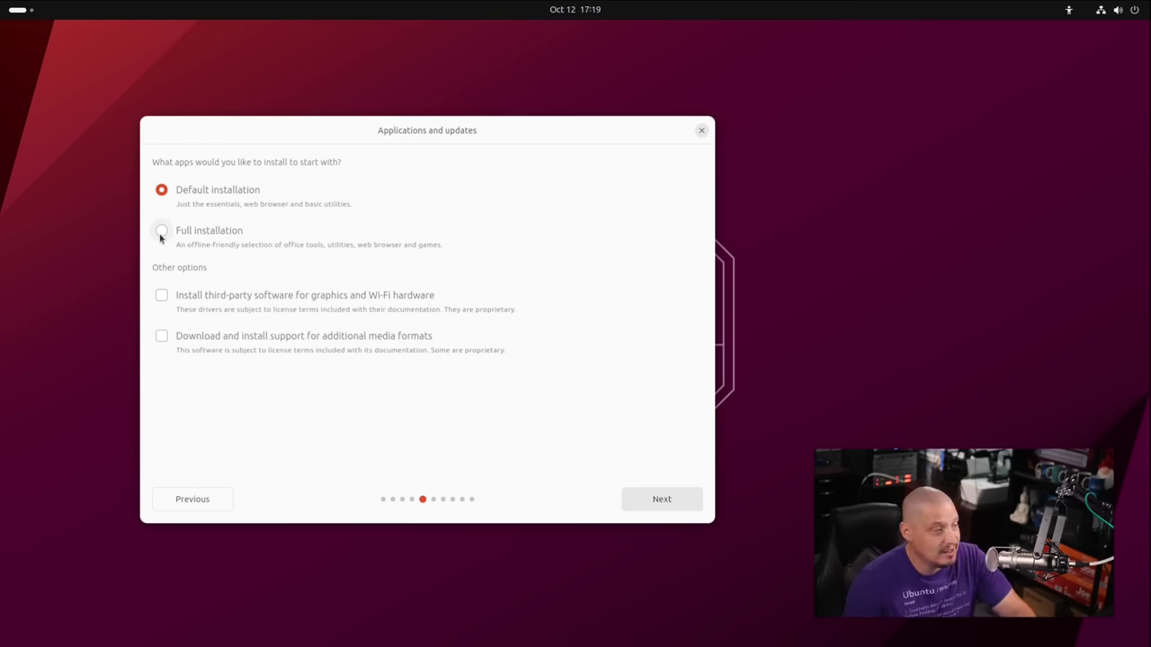
pyautogui.click(161, 231)
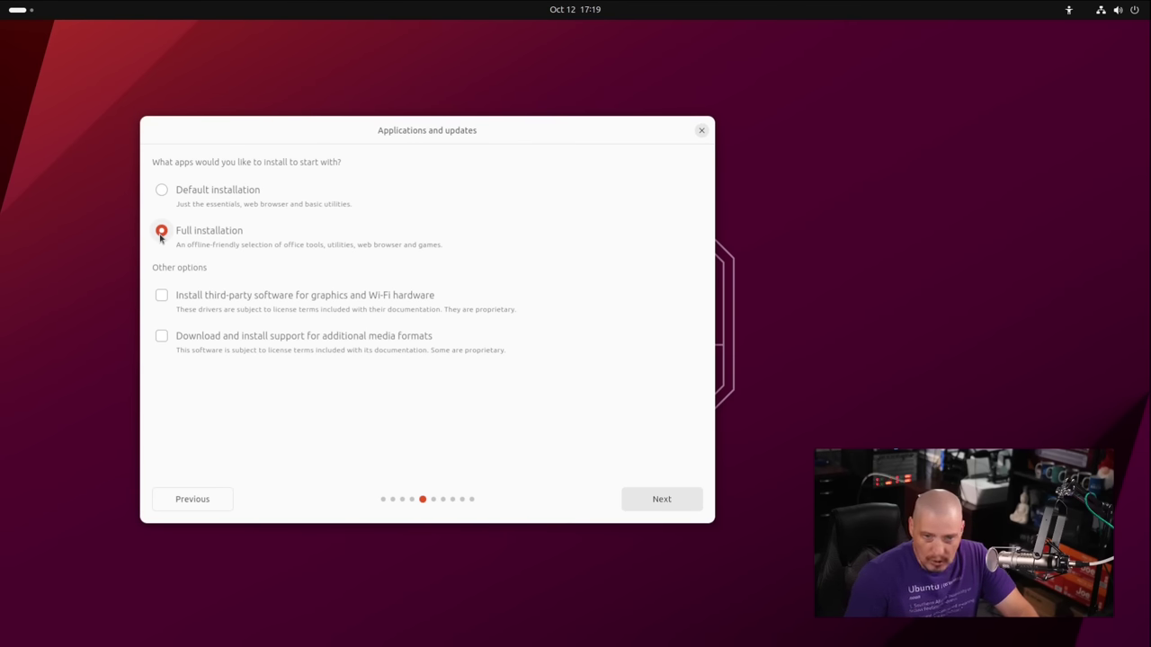
pyautogui.click(163, 190)
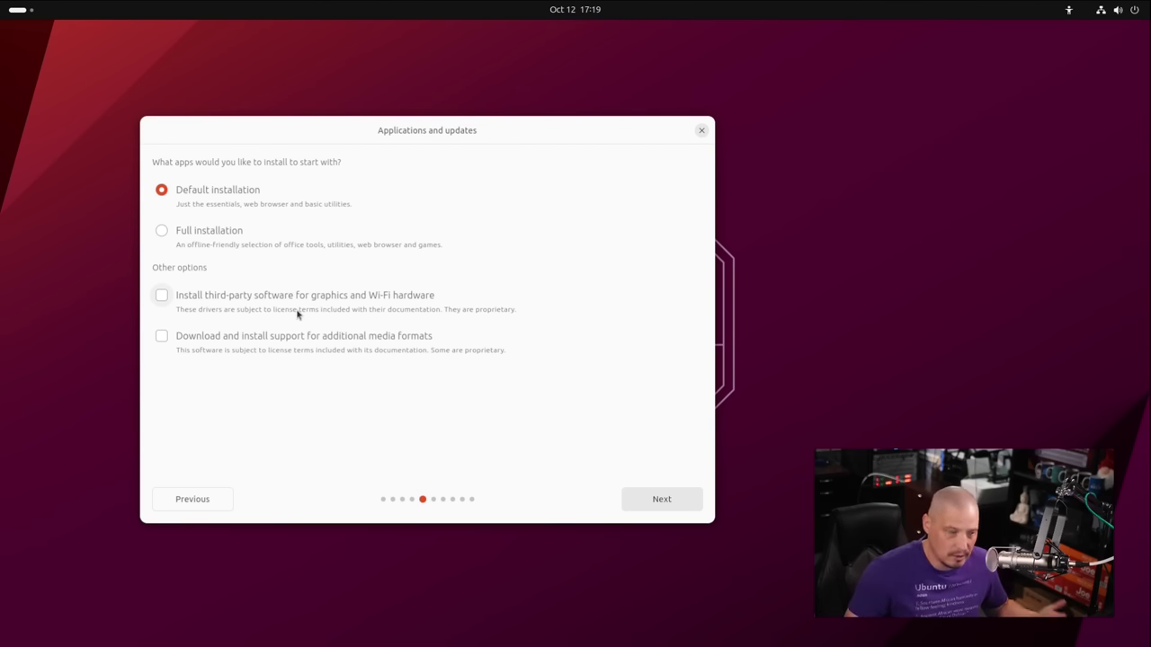
# Enable third-party graphics and Wi-Fi drivers and additional media format support, then continue.
pyautogui.click(163, 298)
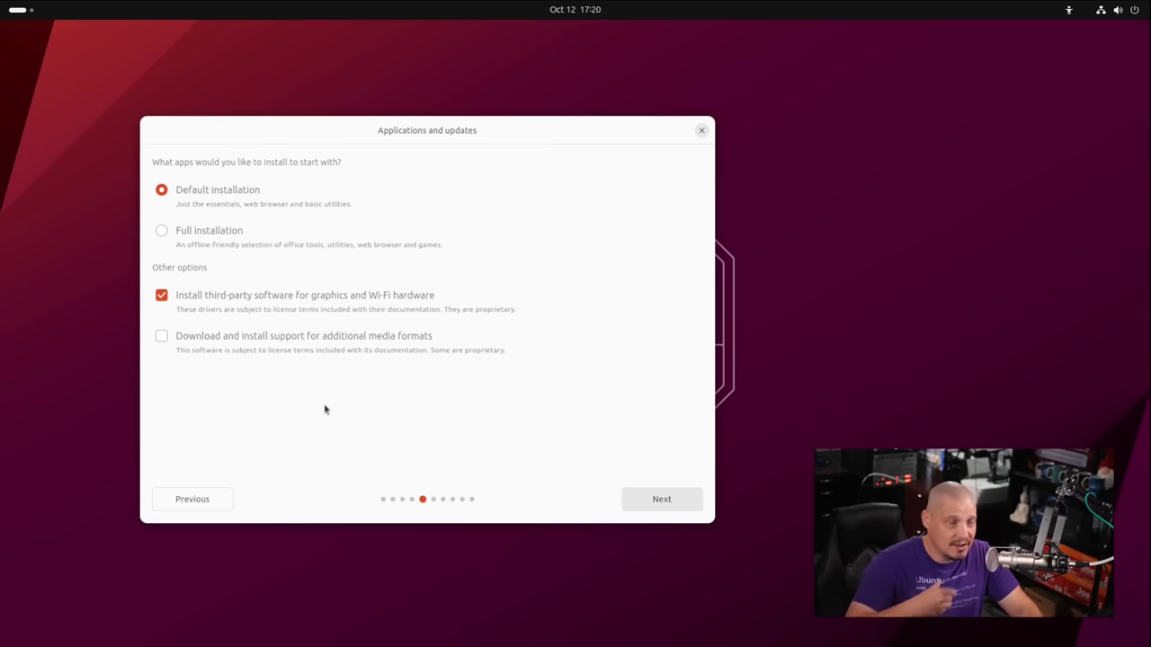
pyautogui.click(163, 336)
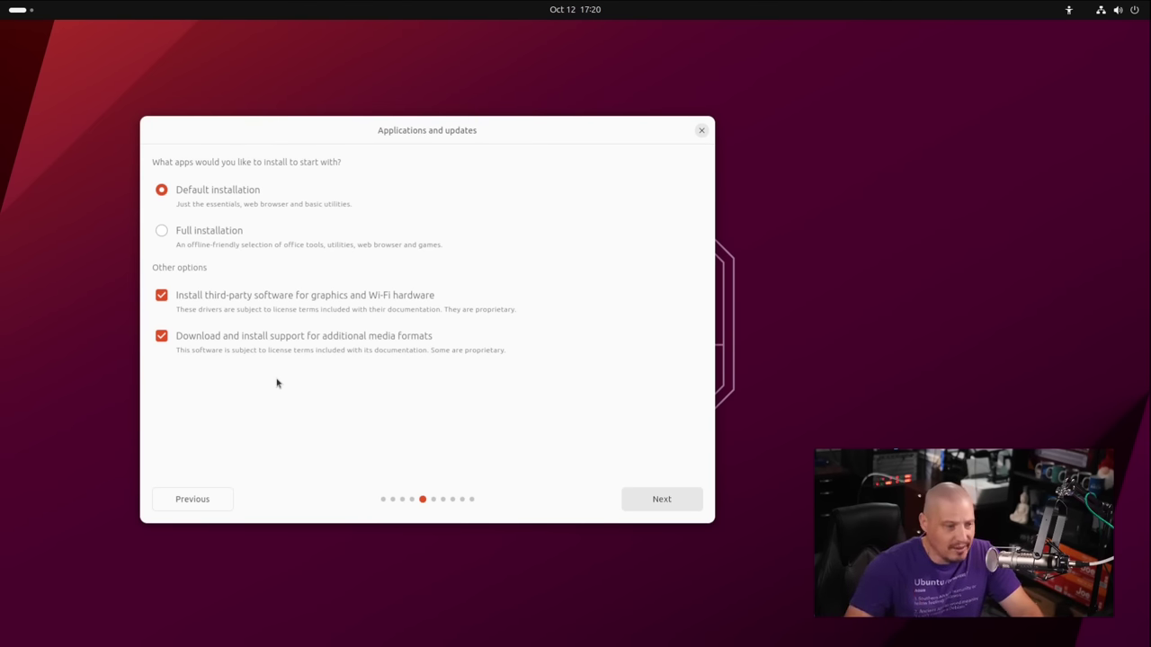
pyautogui.click(676, 501)
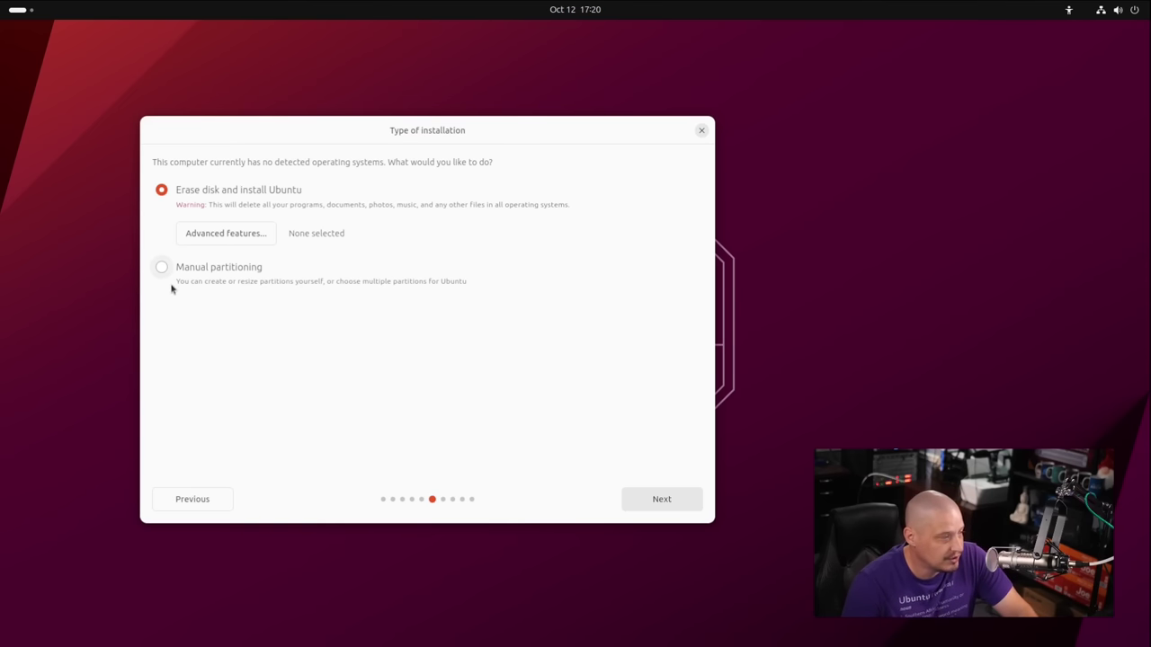
# Try the experimental ZFS advanced feature, then revert to None and cancel the dialog.
pyautogui.click(228, 236)
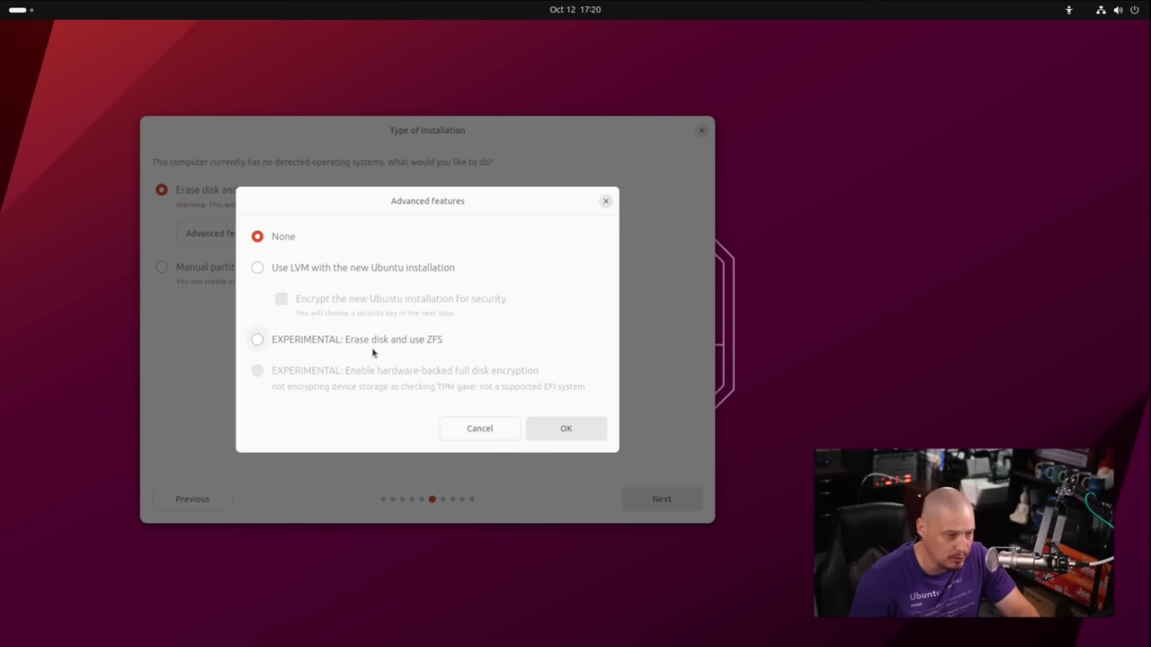
pyautogui.click(257, 340)
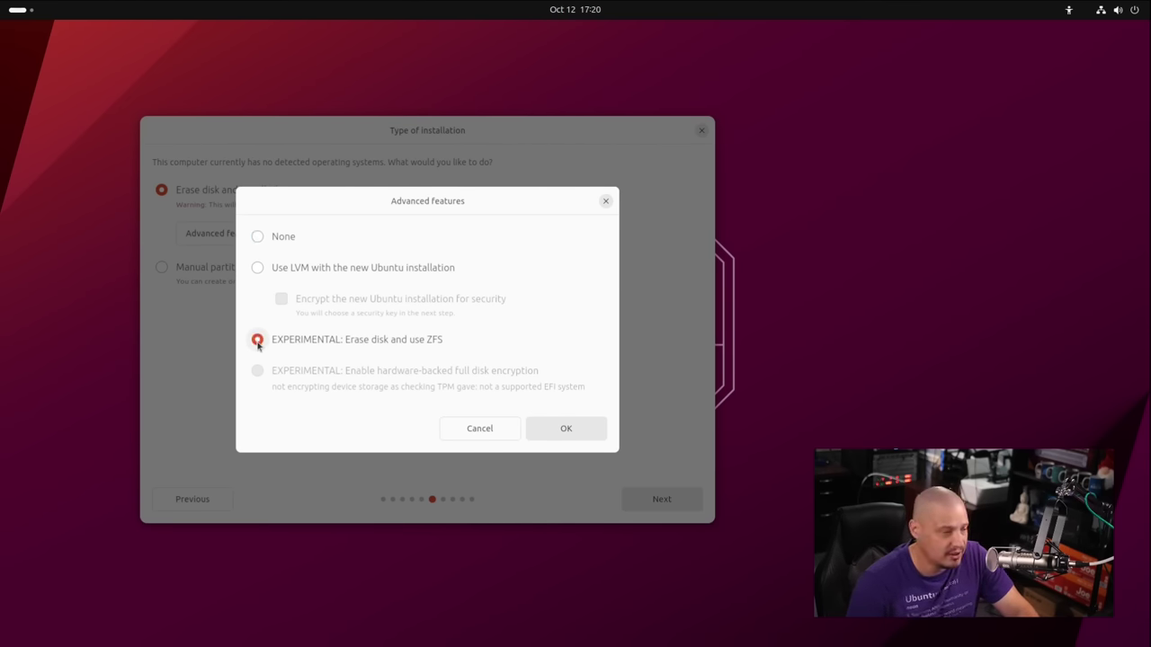
pyautogui.click(259, 236)
pyautogui.click(479, 429)
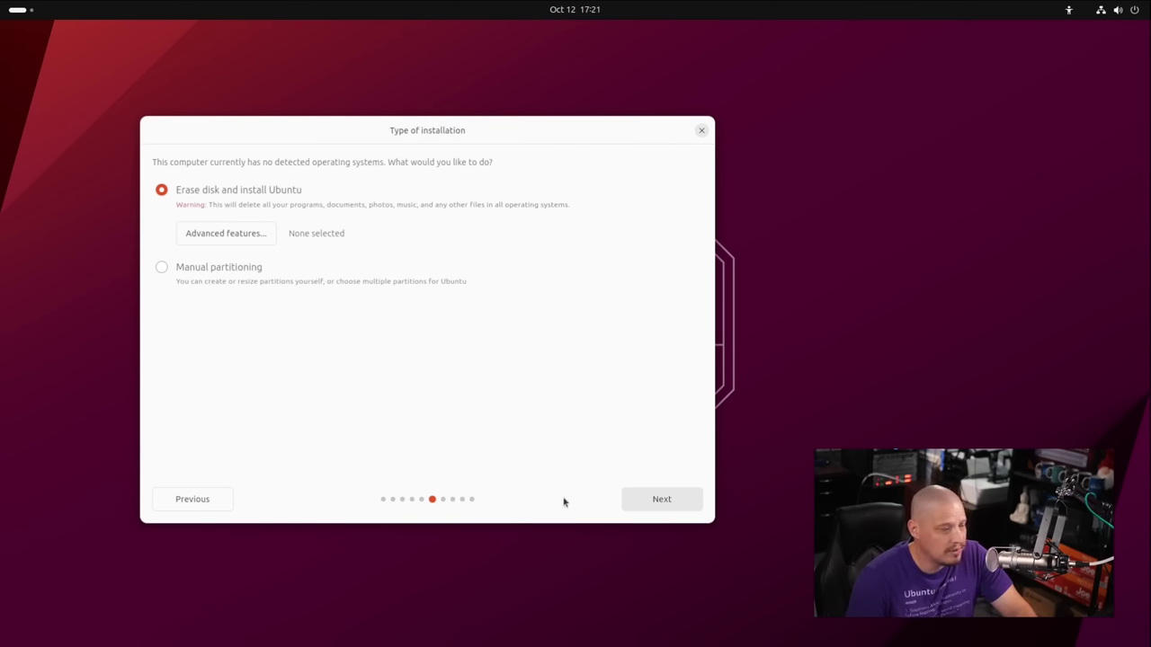
# Keep Erase disk and install Ubuntu, then confirm installation onto vda.
pyautogui.click(645, 503)
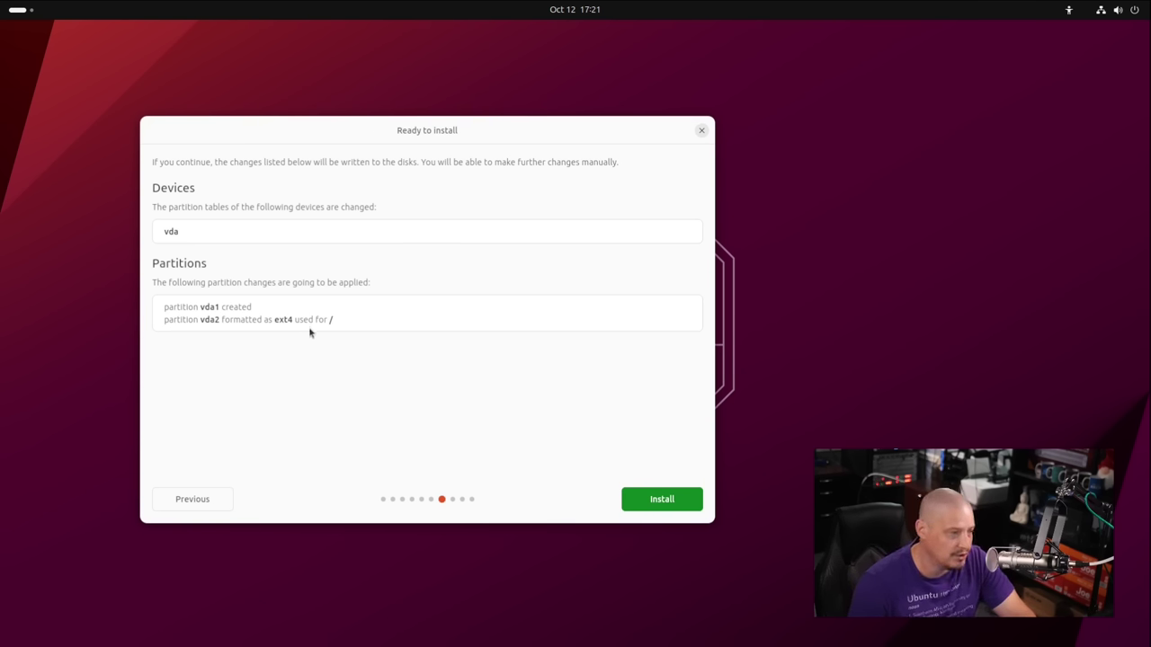
pyautogui.click(662, 500)
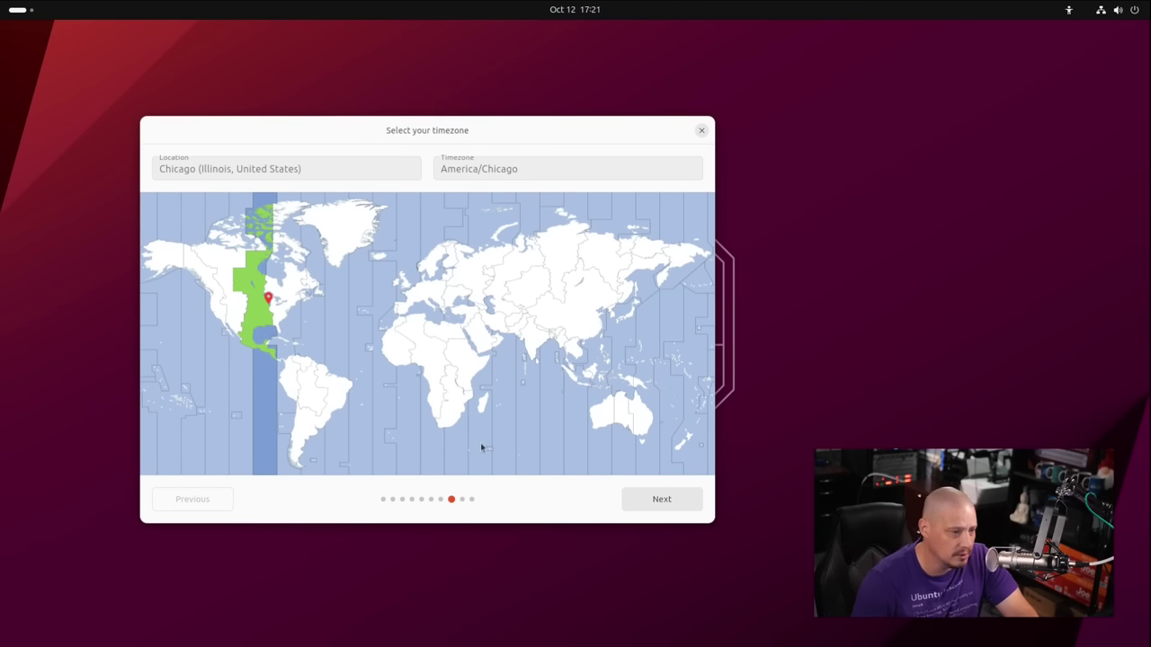
# Accept the America/Chicago timezone, enter your name, and set the computer name to ubuntu-virt.
pyautogui.click(647, 500)
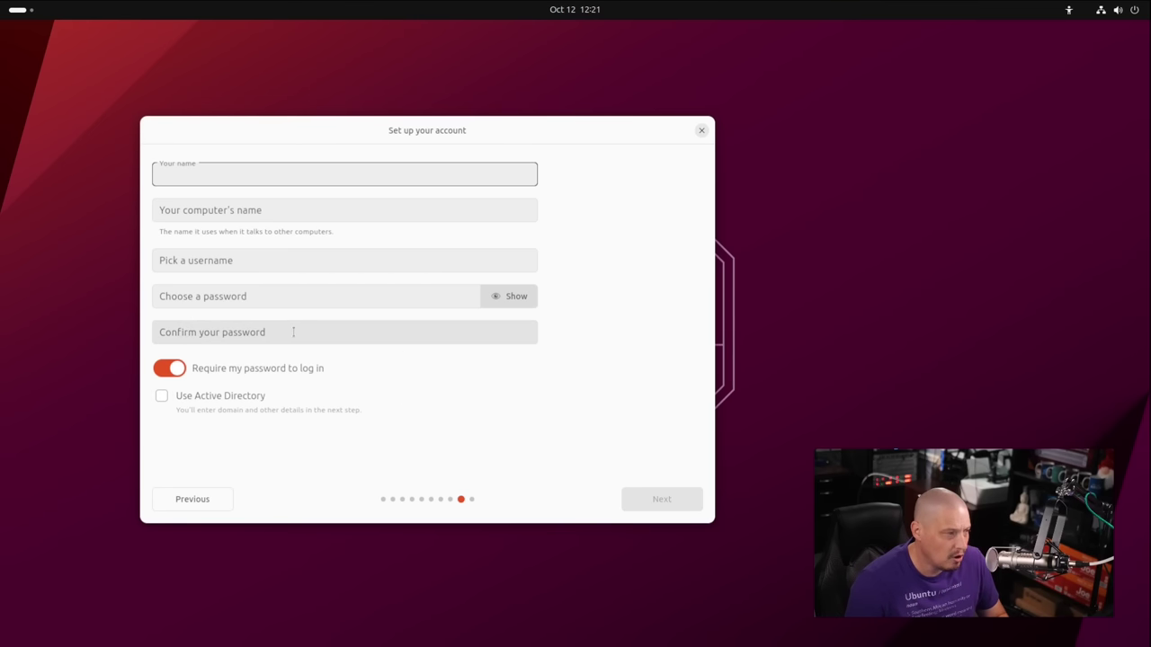
pyautogui.write('dt')
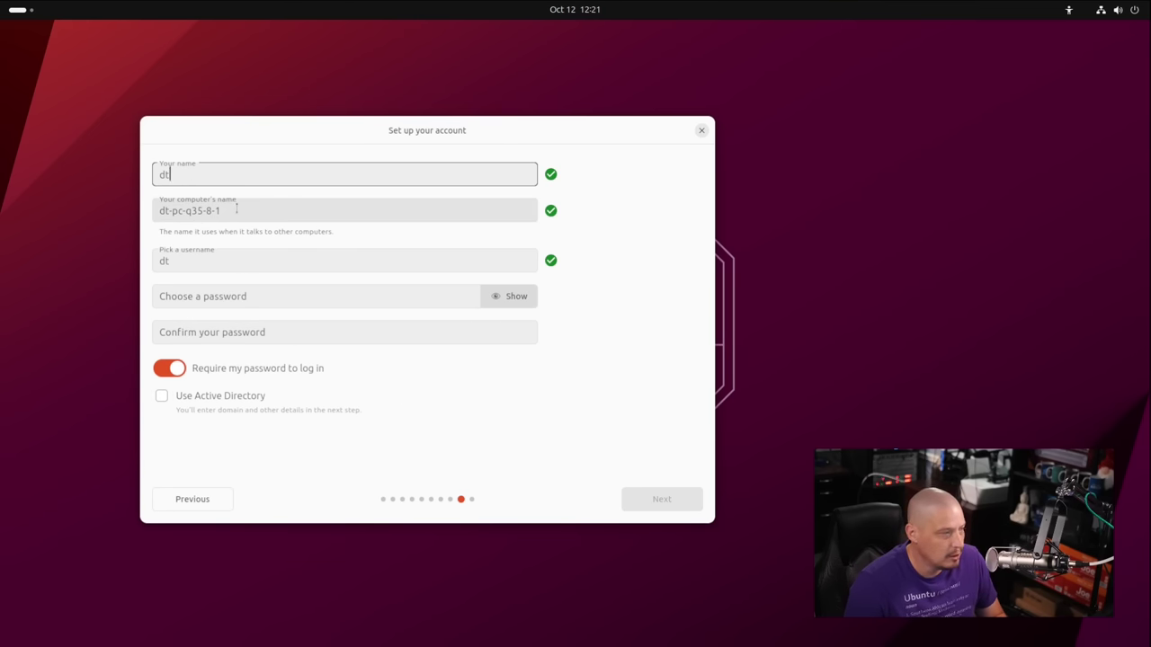
pyautogui.moveTo(241, 207); pyautogui.dragTo(143, 214)
pyautogui.press('BackSpace')
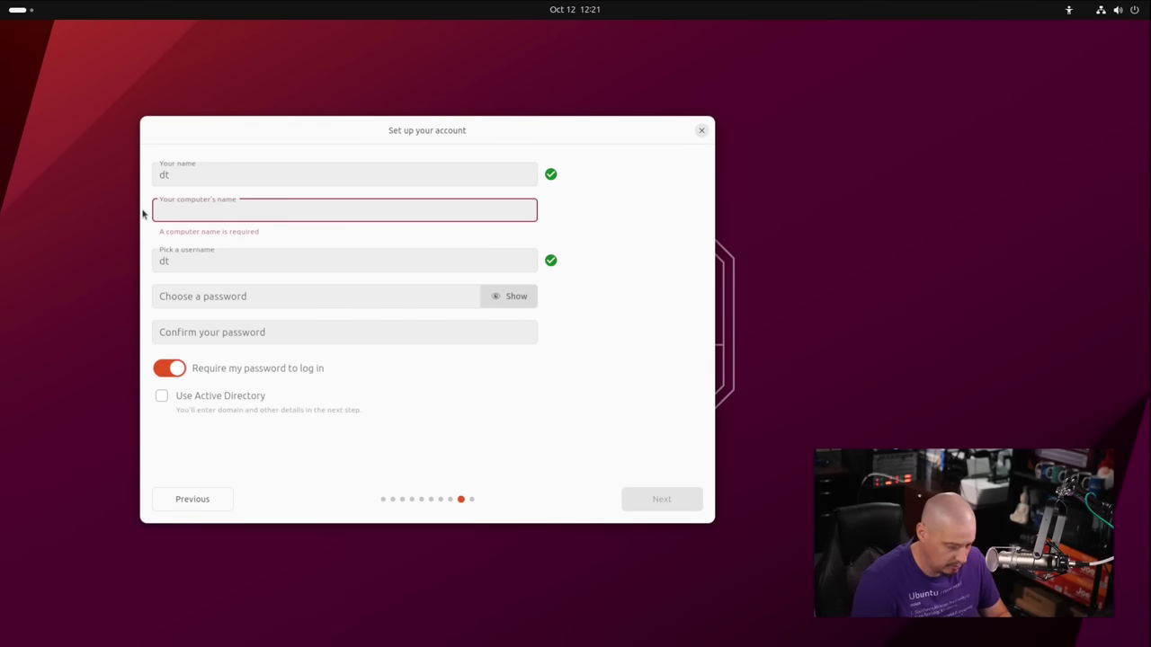
pyautogui.write('ubuntu-virt')
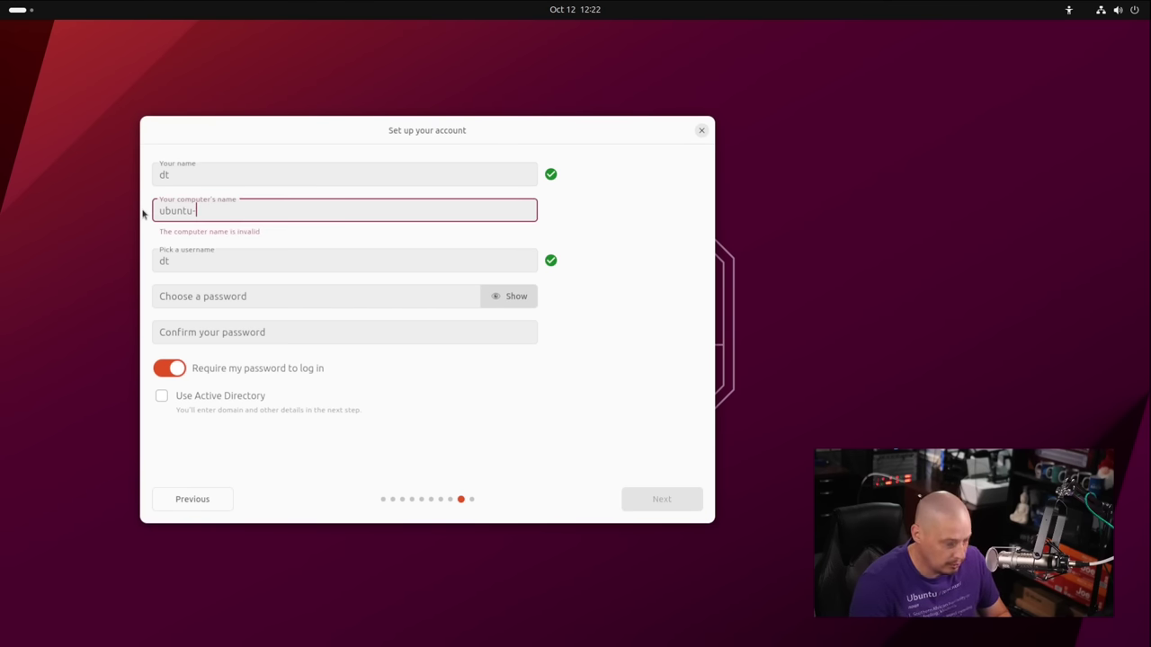
# Enter and confirm the account password, then continue.
pyautogui.click(220, 298)
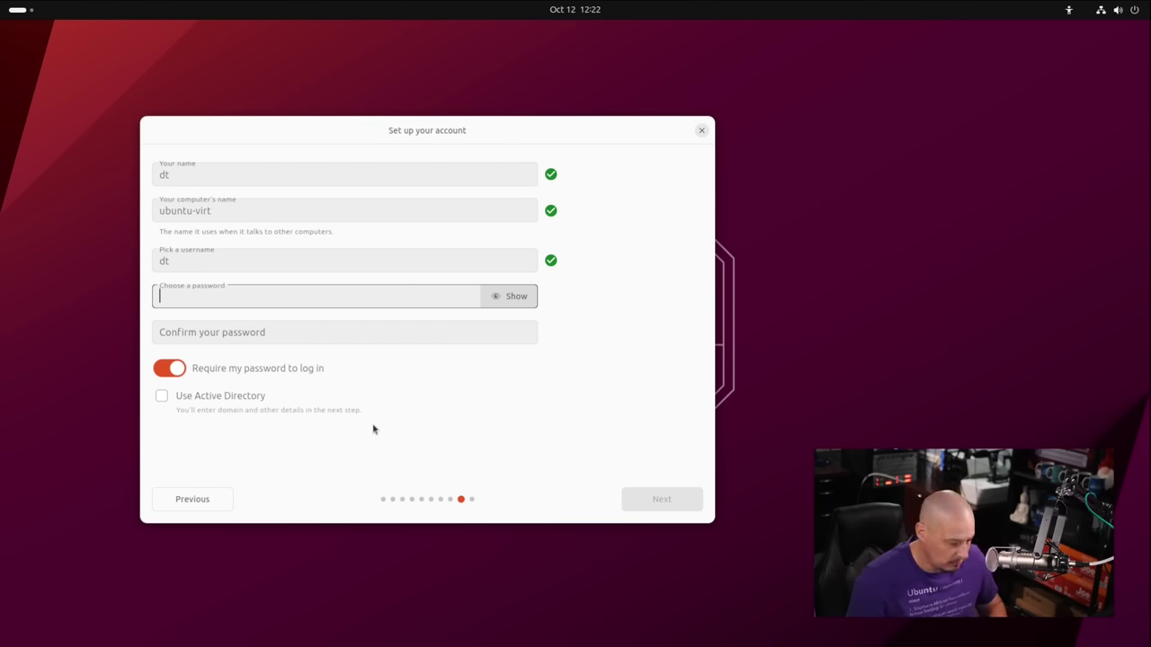
pyautogui.press('Tab')
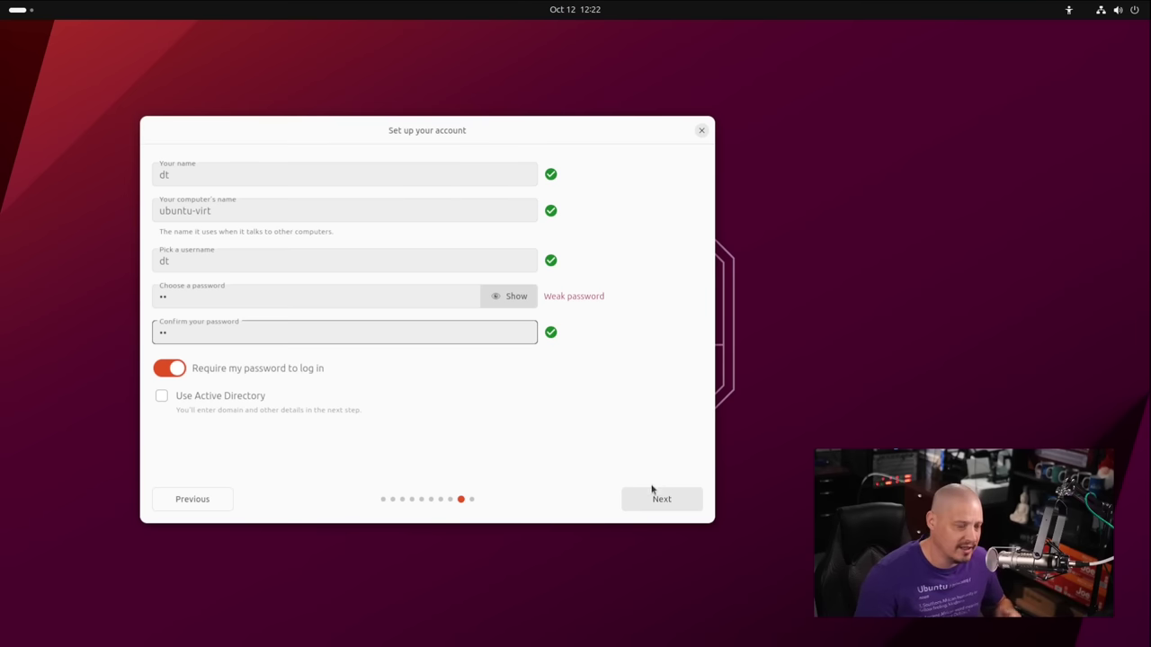
pyautogui.click(647, 512)
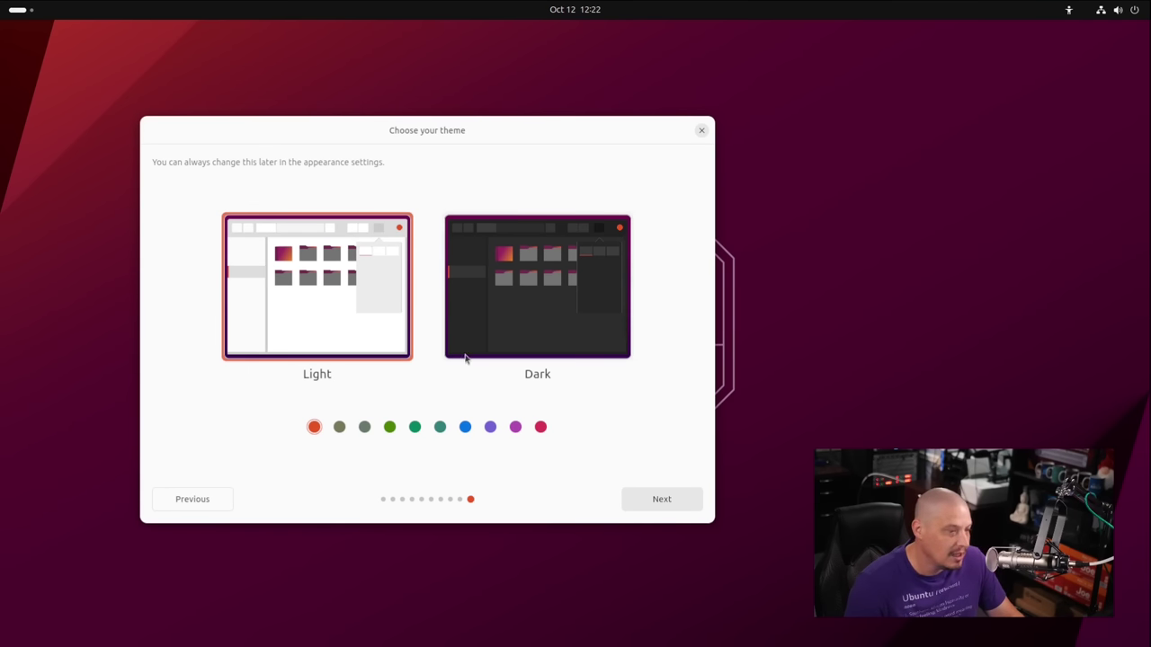
# Pick the Dark theme and let the installation run to completion.
pyautogui.click(531, 307)
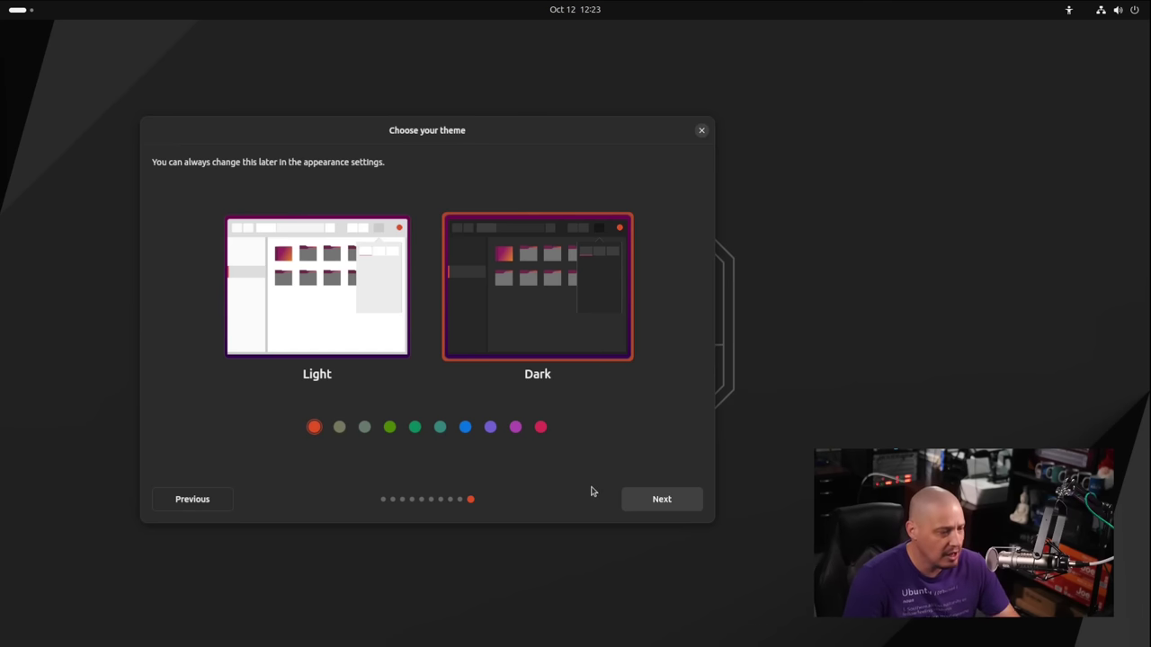
pyautogui.click(657, 501)
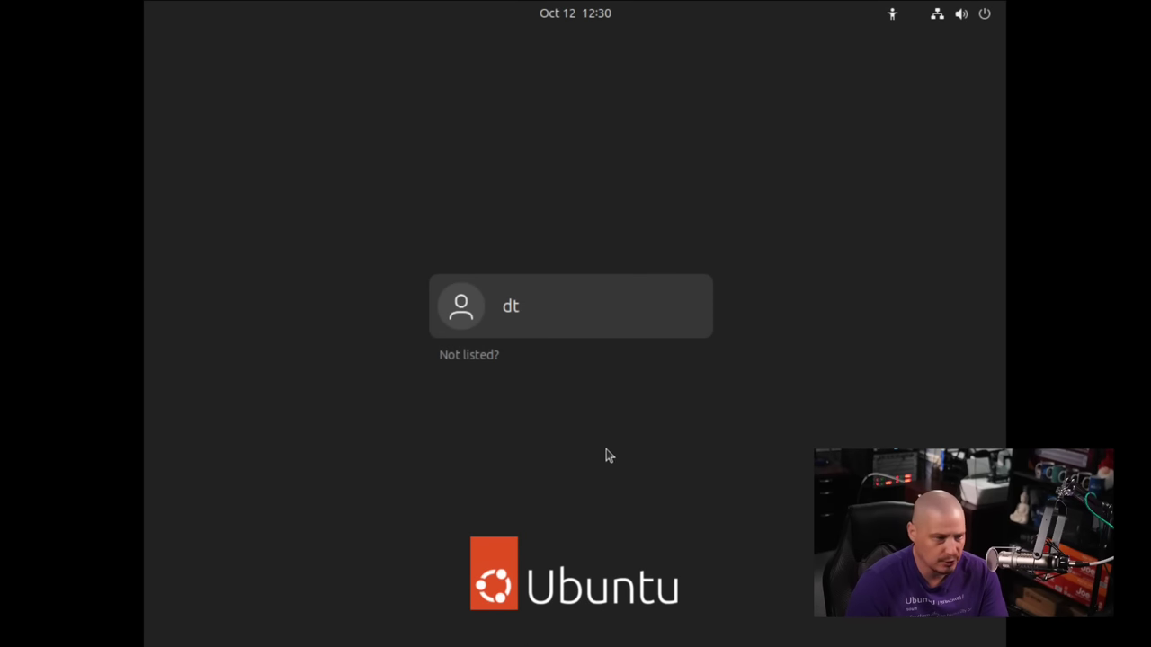
# Select the new user, check the available sessions, and log in with the account password.
pyautogui.click(501, 312)
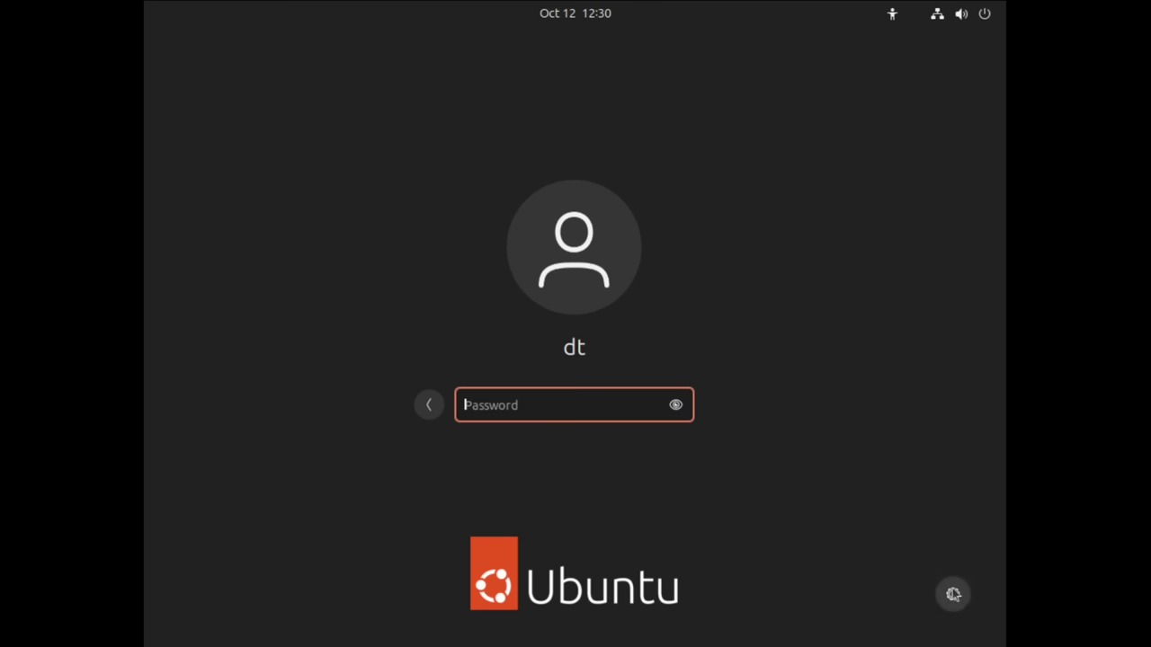
pyautogui.click(953, 594)
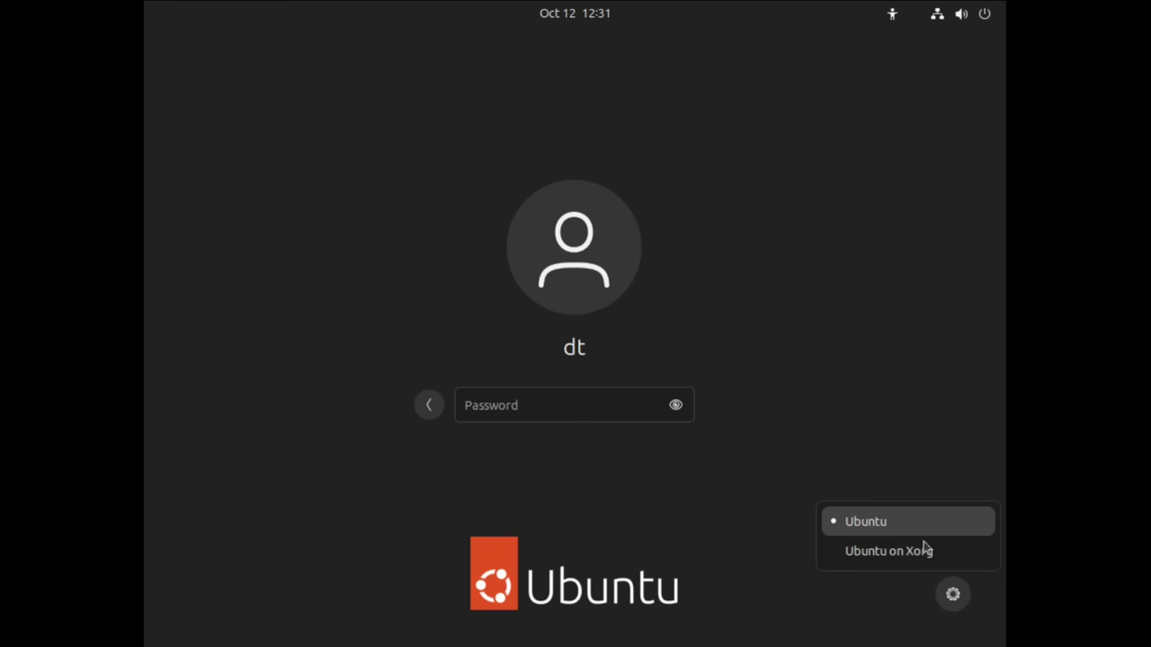
pyautogui.press('Escape')
pyautogui.click(603, 411)
pyautogui.write('**')
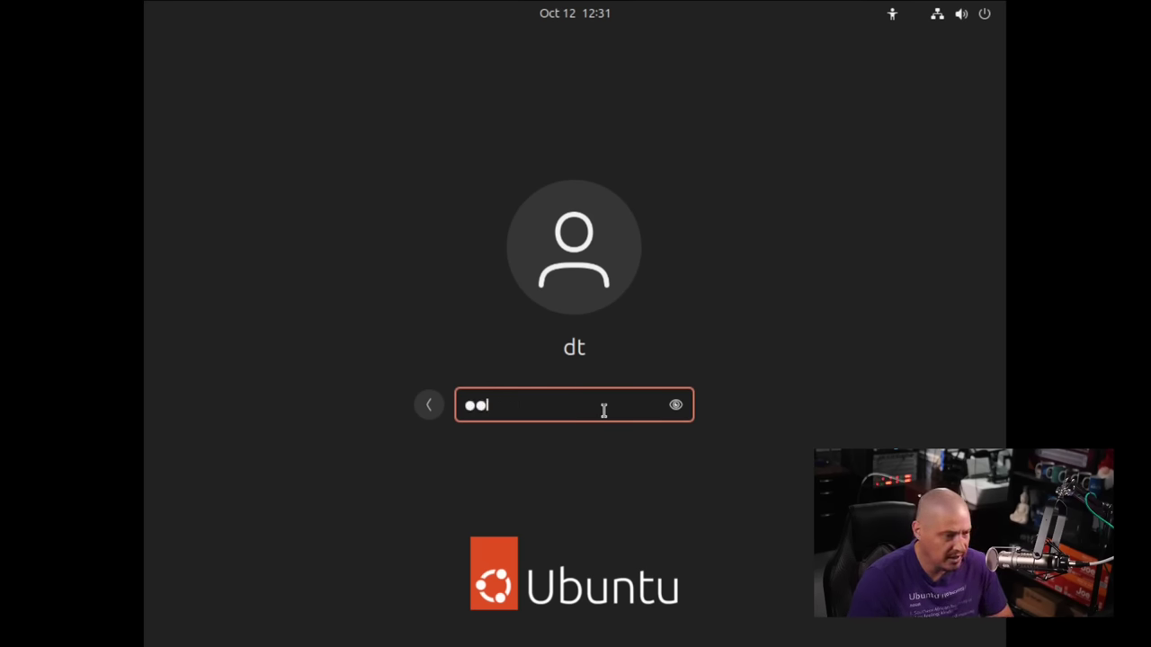
pyautogui.press('Return')
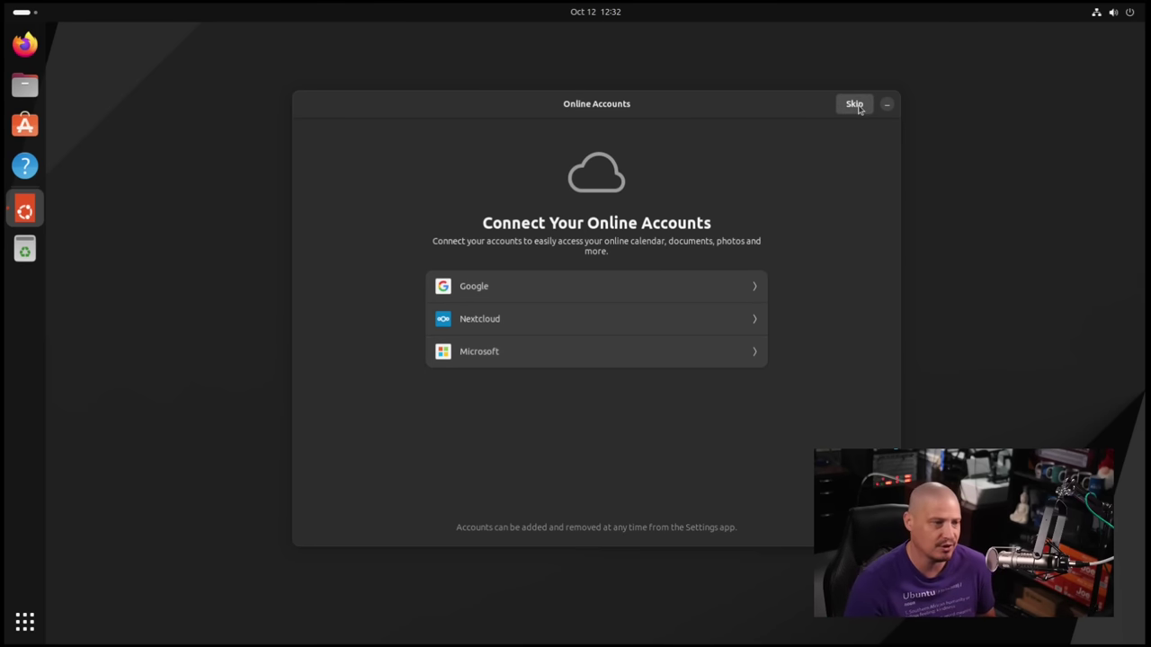
# Skip connecting Google, Nextcloud or Microsoft online accounts.
pyautogui.click(854, 105)
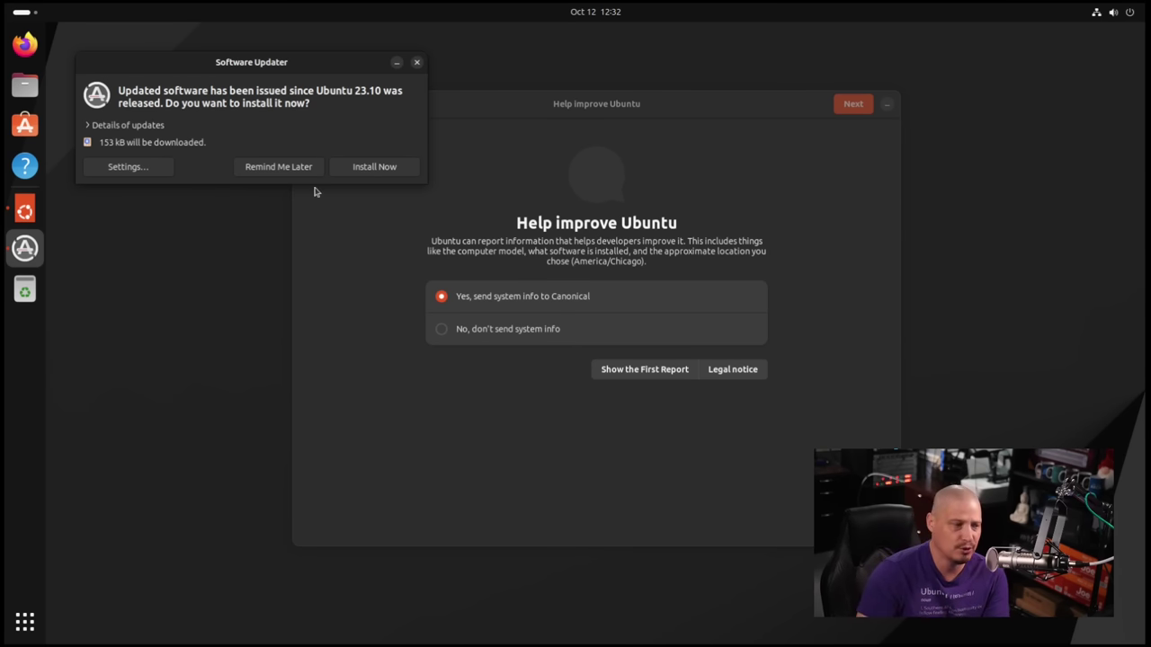
# Dismiss the Software Updater offer, keep sending system info to Canonical, and advance to Privacy.
pyautogui.click(416, 64)
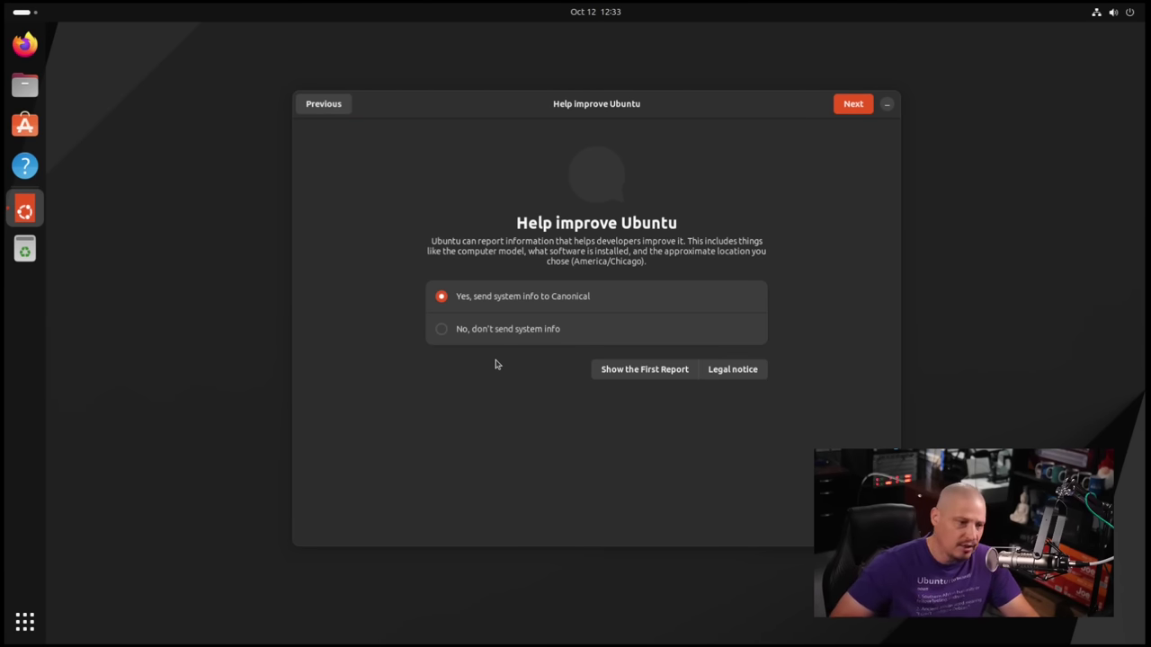
pyautogui.click(448, 331)
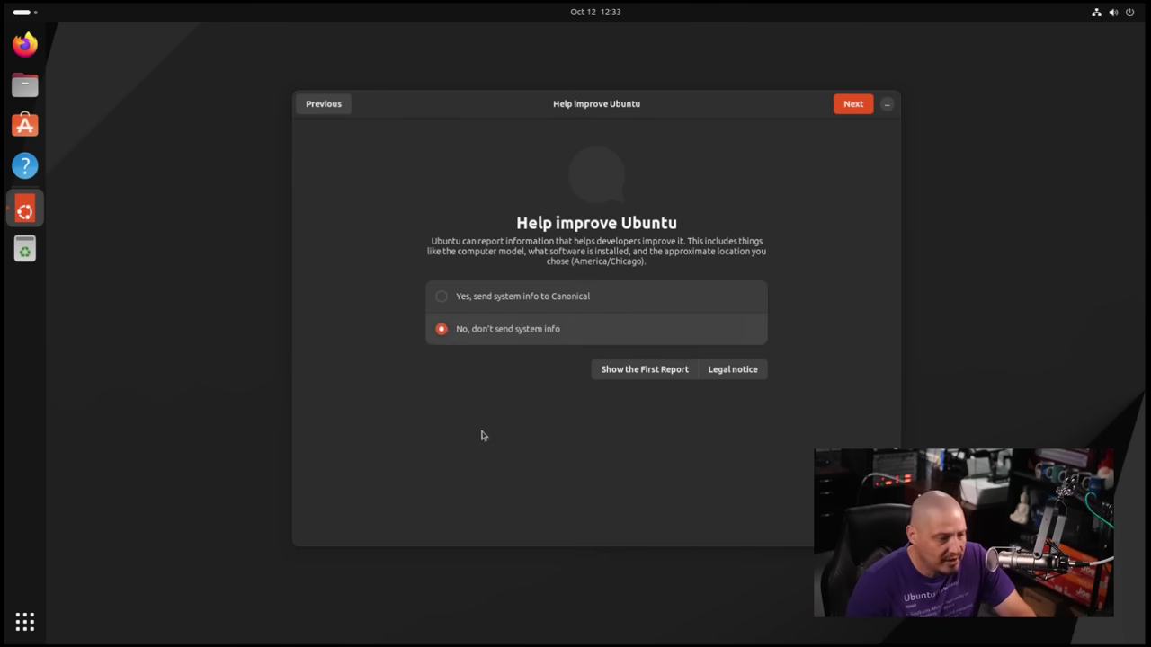
pyautogui.click(445, 298)
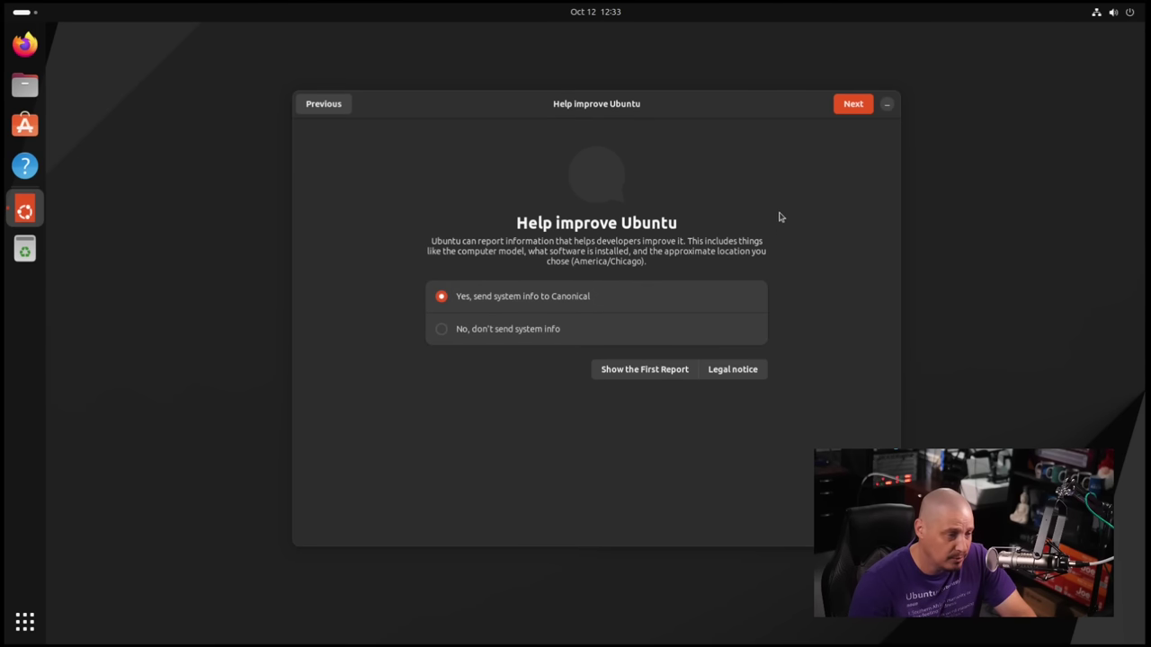
pyautogui.click(852, 105)
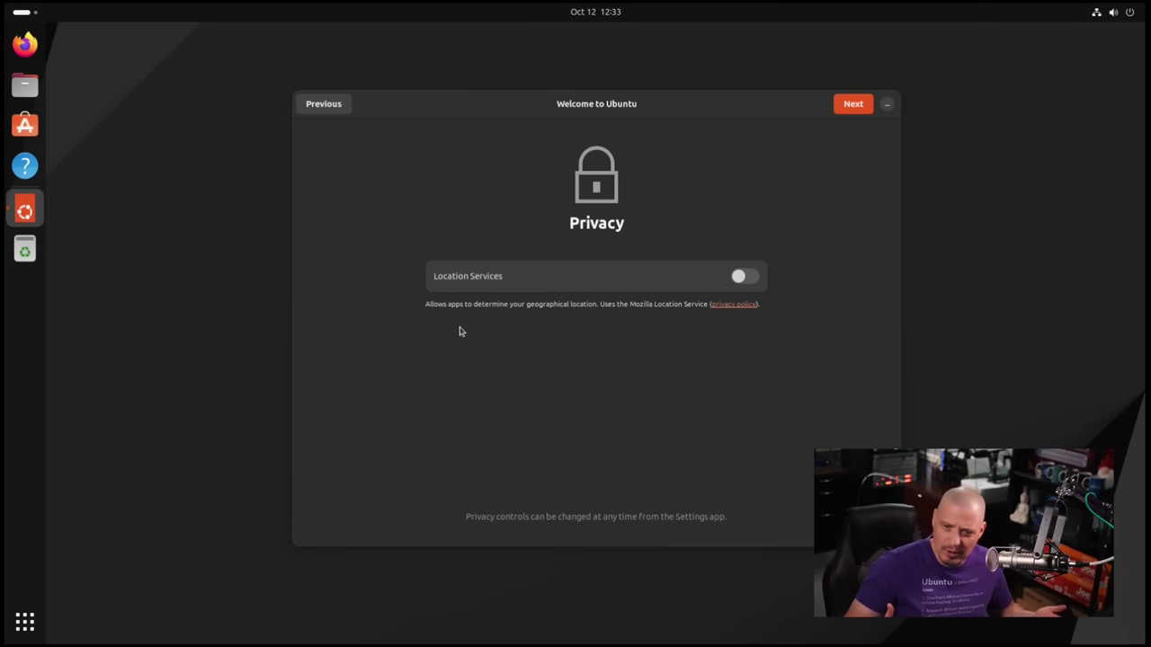
# Toggle Location Services on and back off, then advance to the Ready to go page.
pyautogui.click(751, 276)
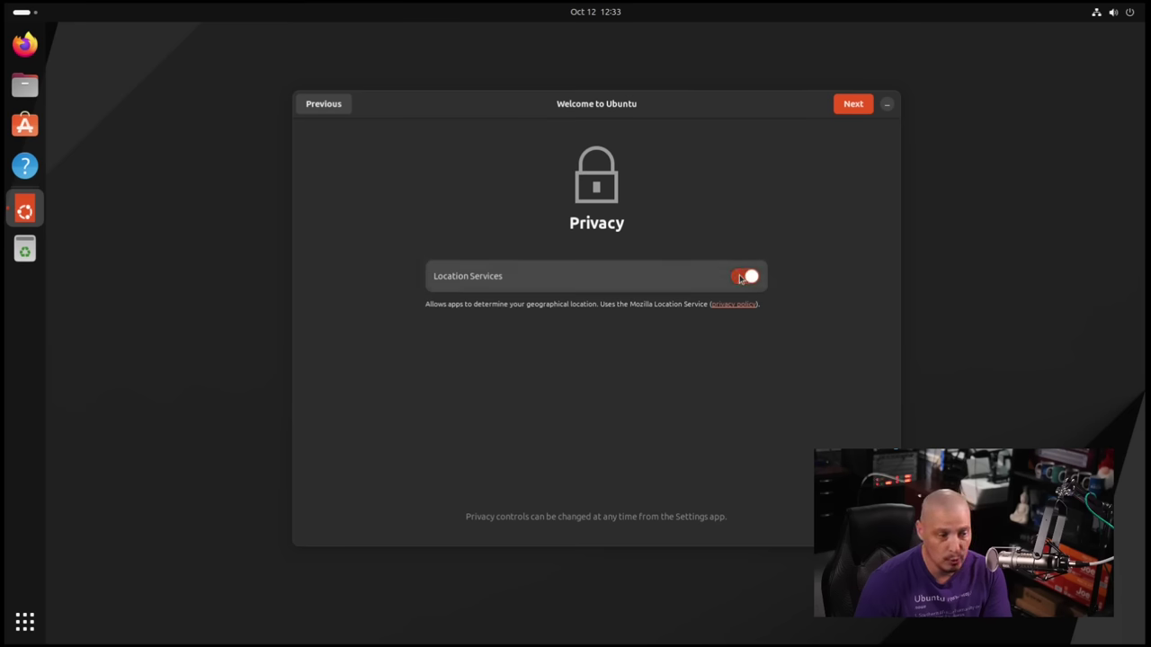
pyautogui.click(740, 278)
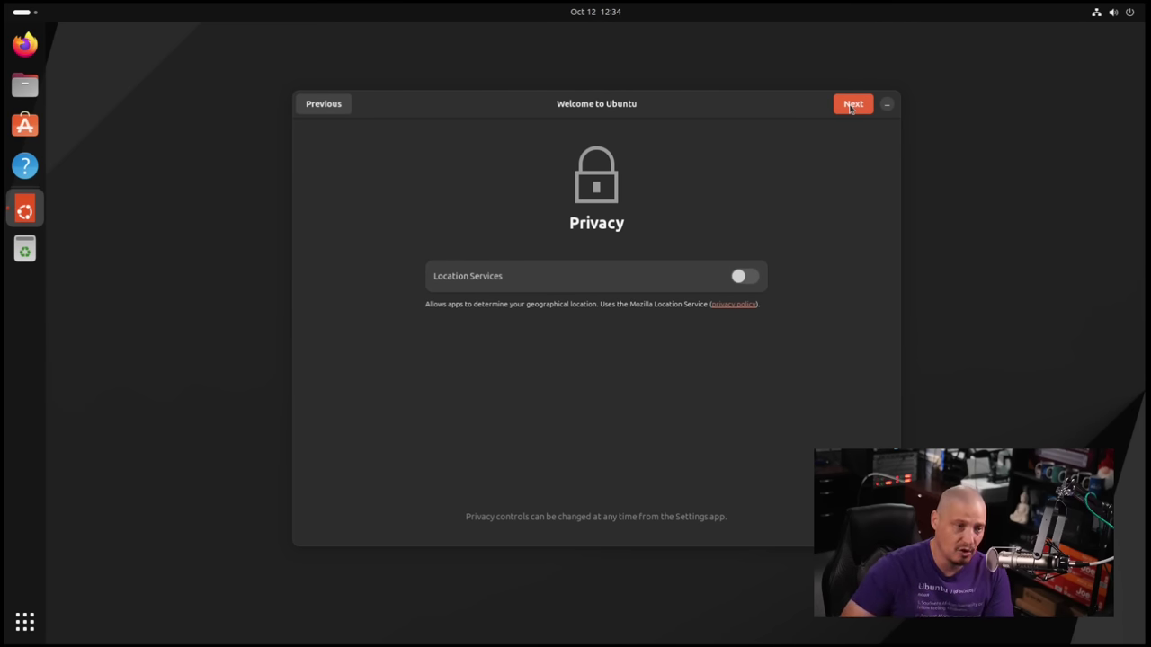
pyautogui.click(851, 105)
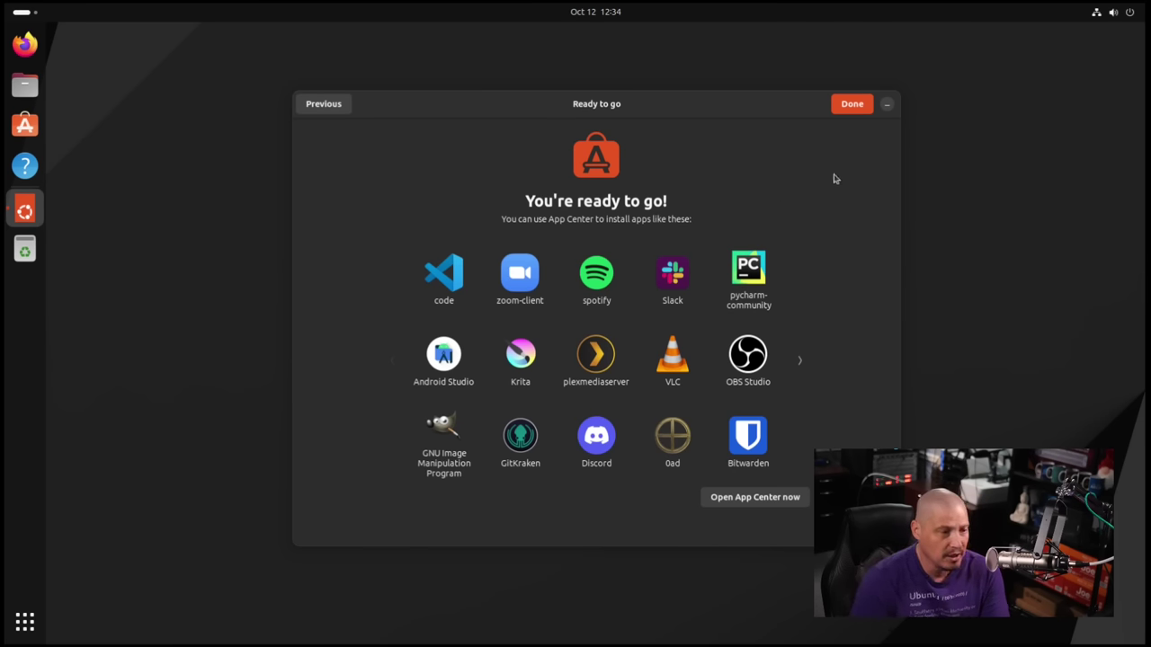
# Finish the welcome setup and drag the Home icon to the desktop's top-left corner.
pyautogui.click(850, 104)
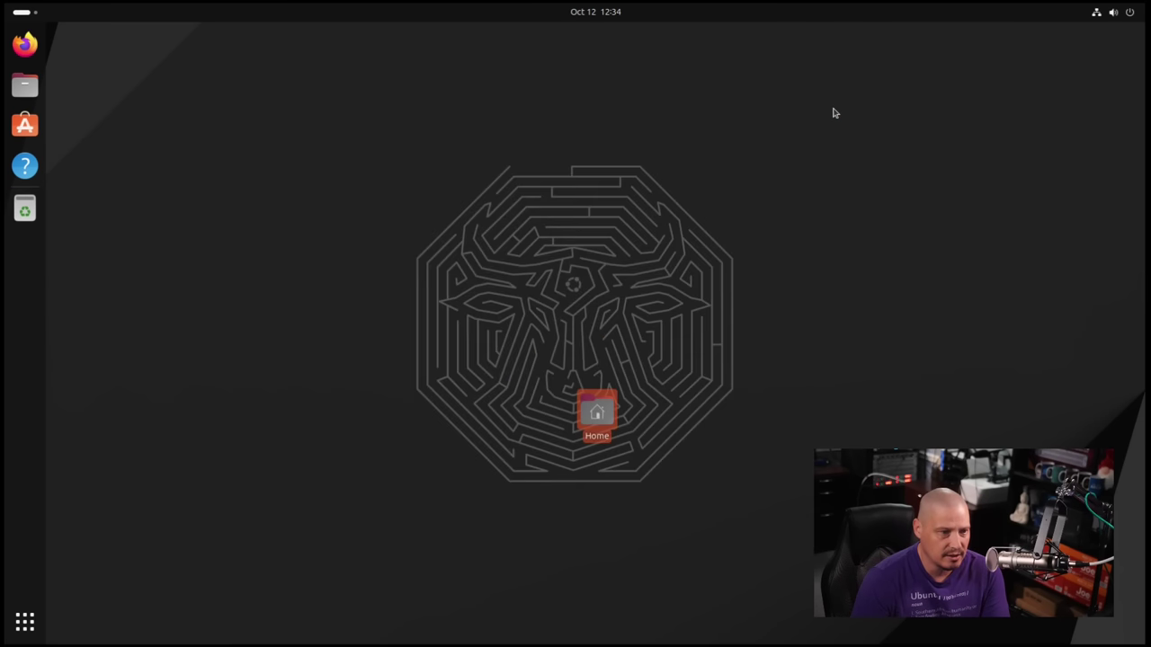
pyautogui.moveTo(598, 415); pyautogui.dragTo(122, 84)
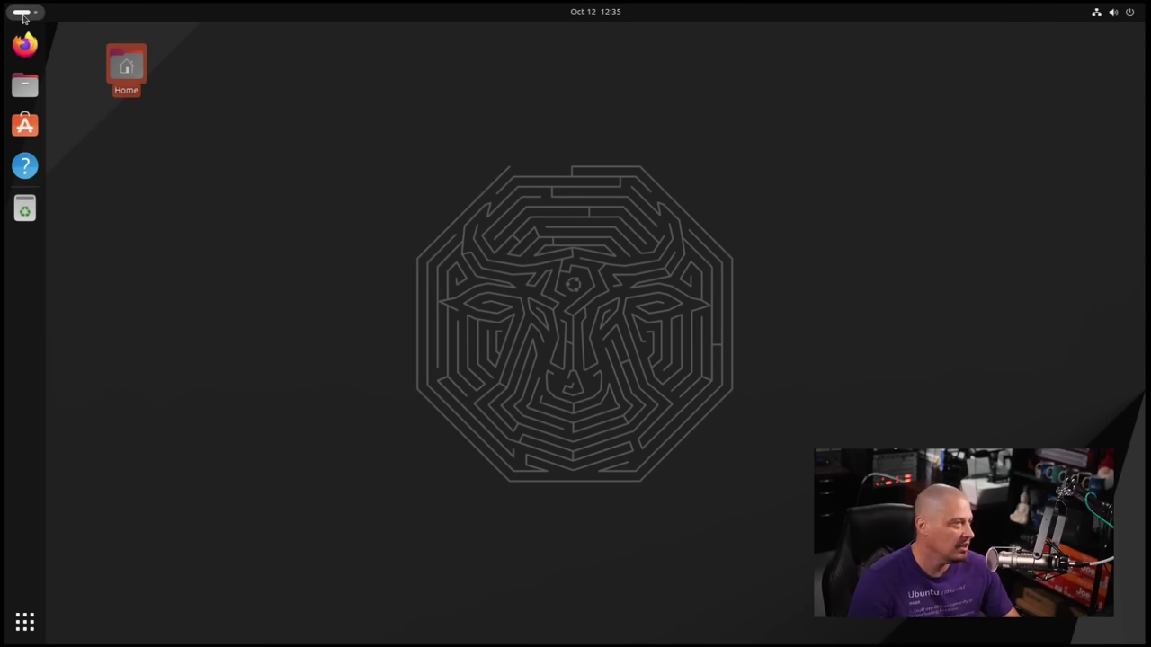
pyautogui.scroll(-1, 24, 18)
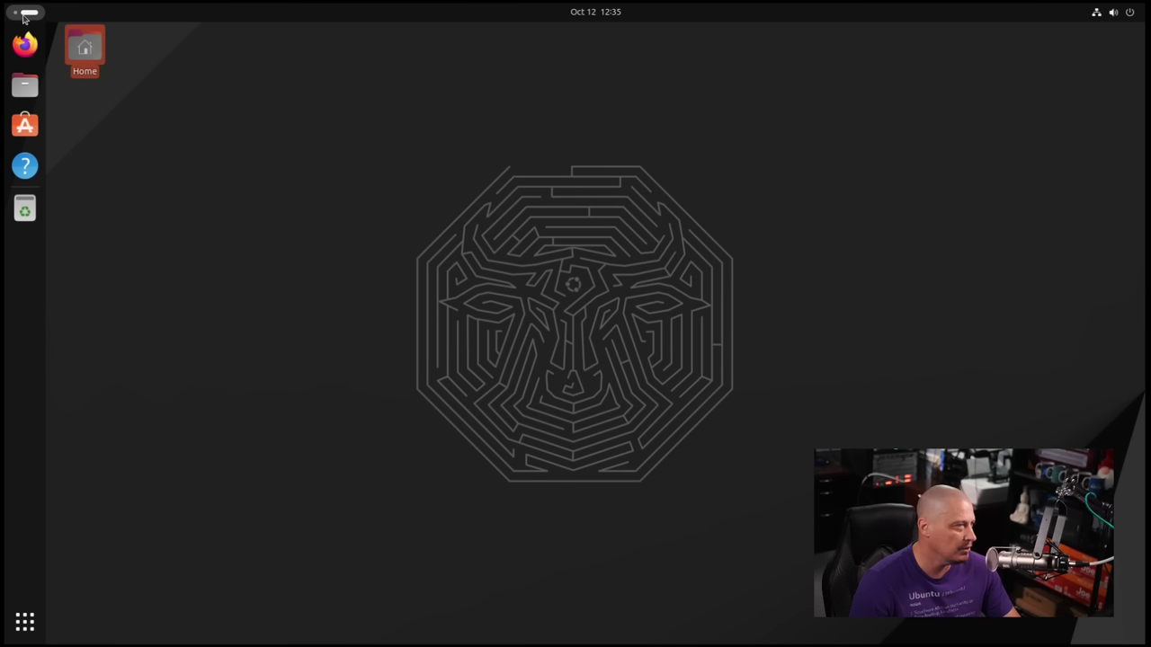
pyautogui.scroll(1, 25, 18)
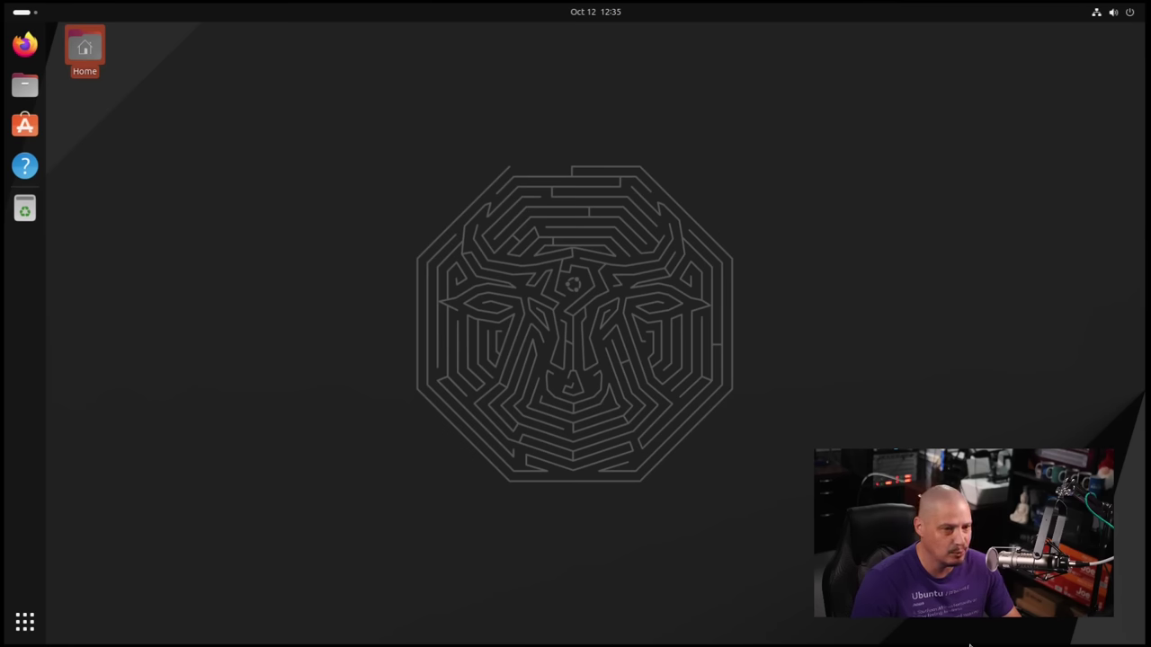
# Deselect the Home icon and switch to the second workspace and back with Super+PageDown/PageUp.
pyautogui.click(357, 644)
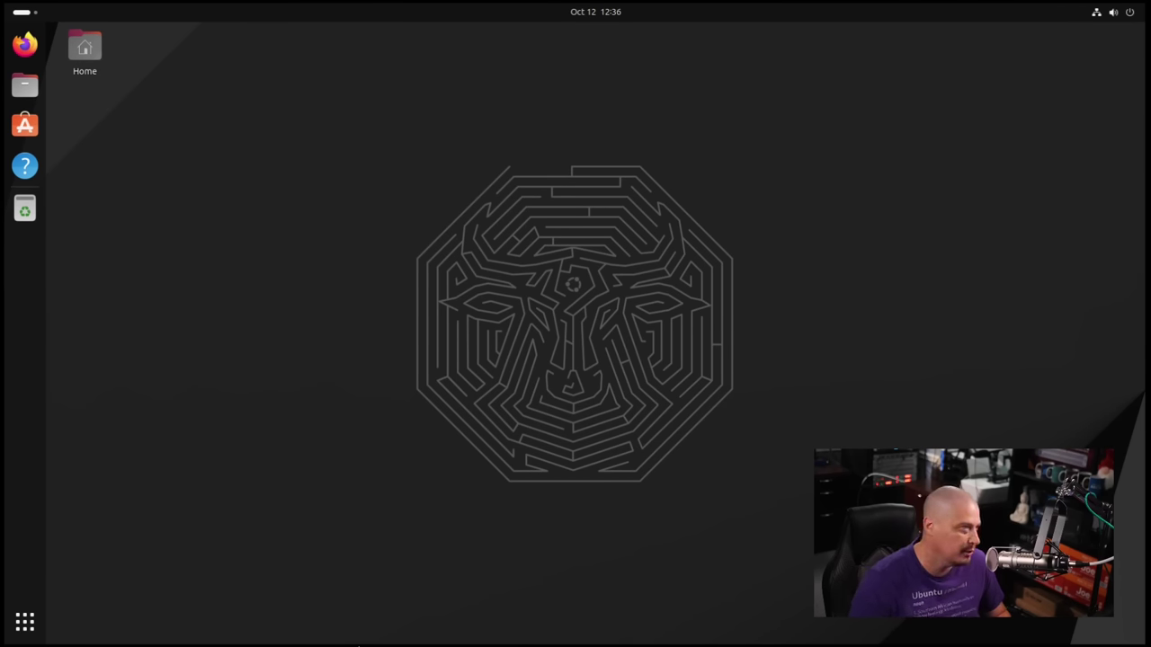
pyautogui.press('super+Page_Down')
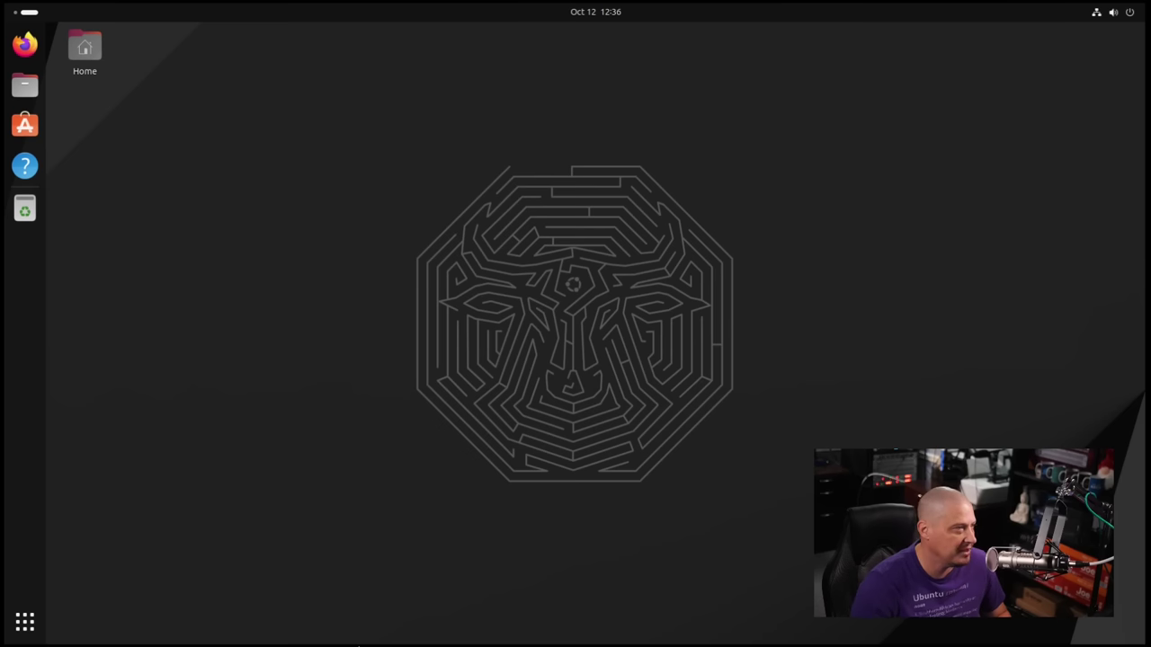
pyautogui.press('super+Page_Up')
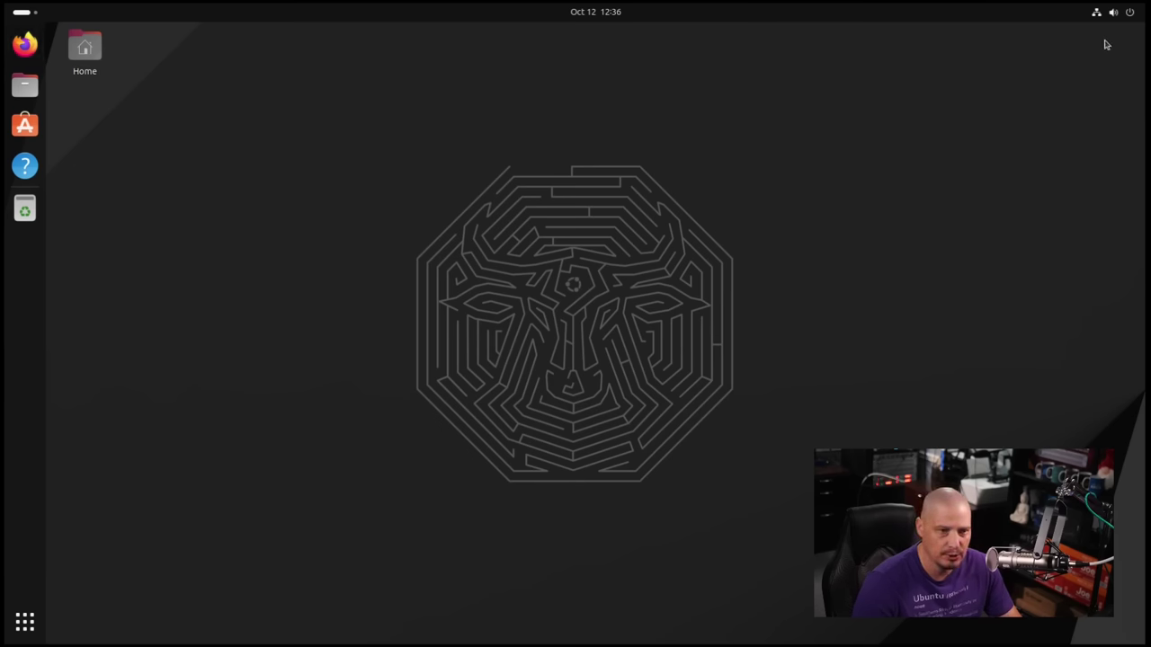
pyautogui.click(1124, 16)
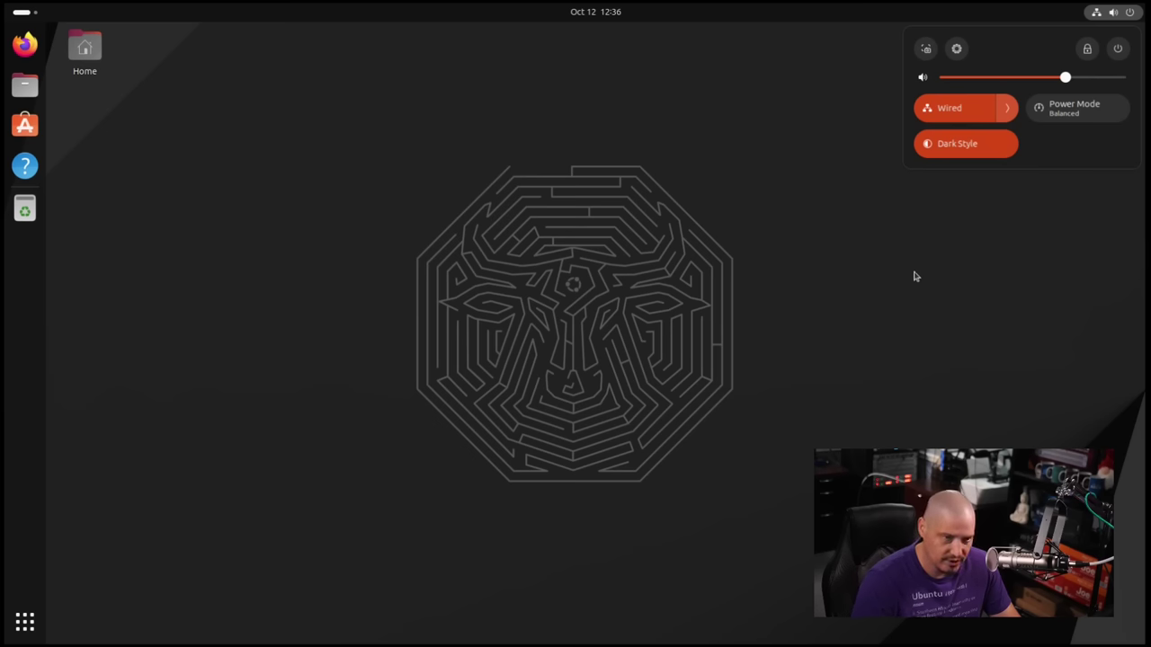
pyautogui.click(958, 243)
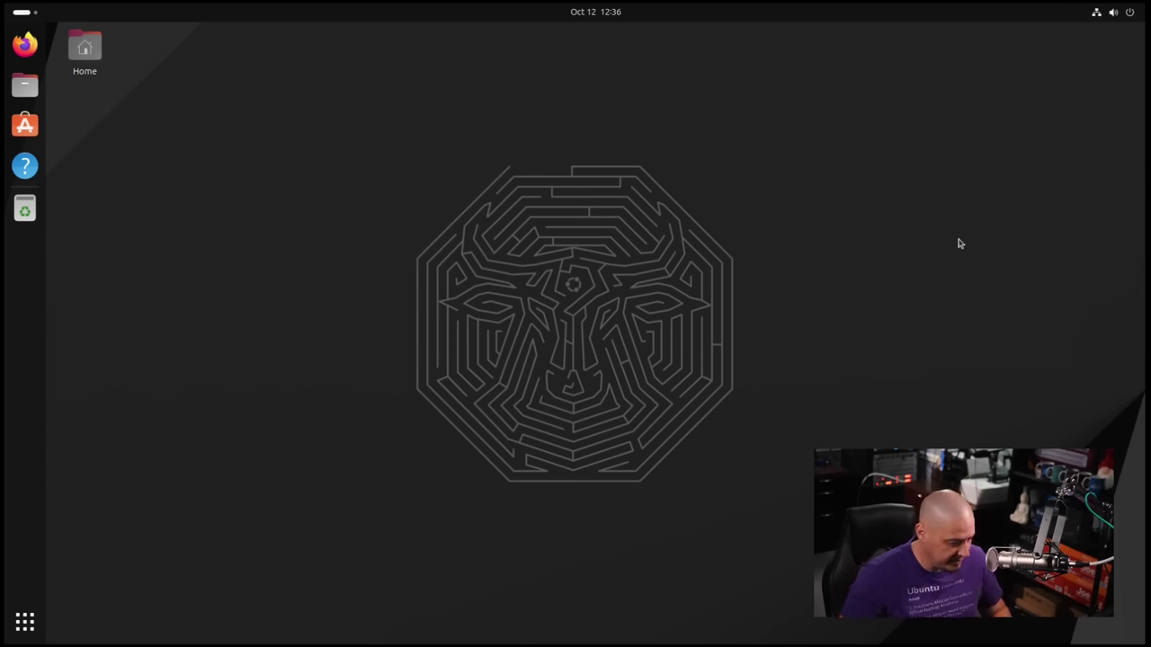
pyautogui.press('super+s')
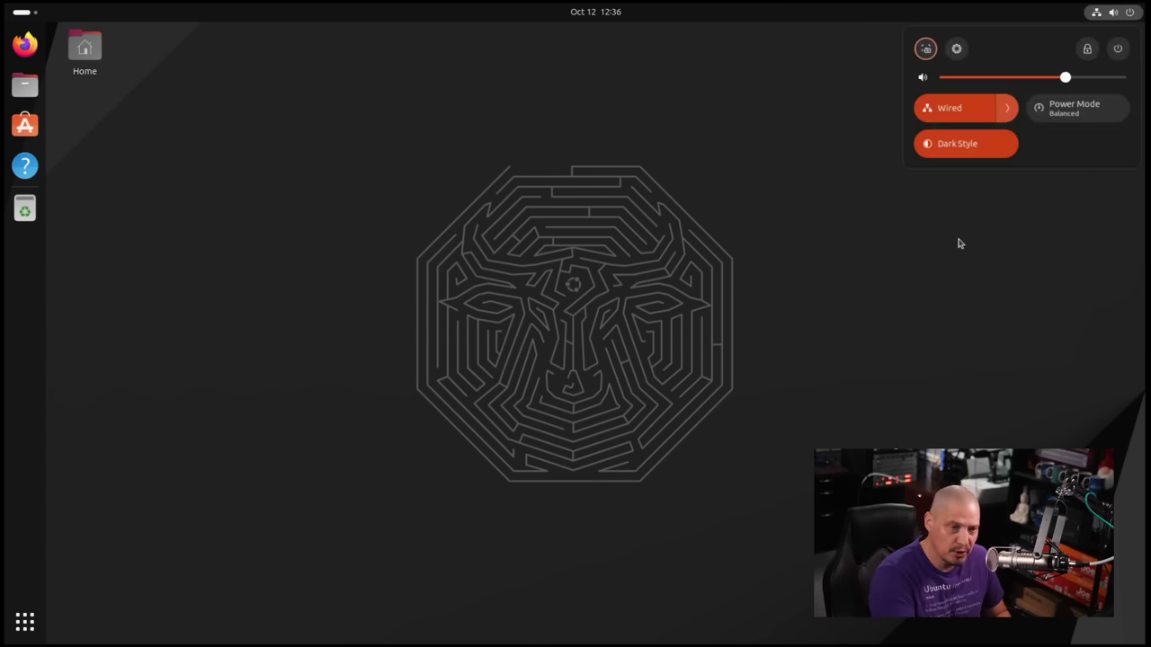
pyautogui.click(958, 243)
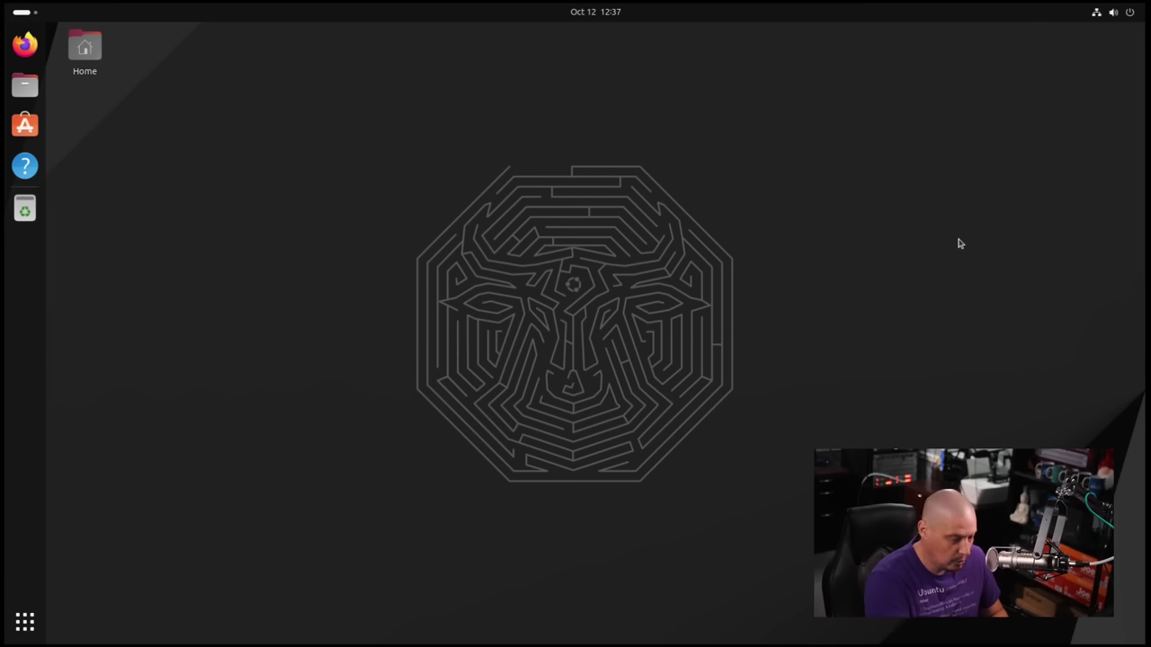
pyautogui.press('super+s')
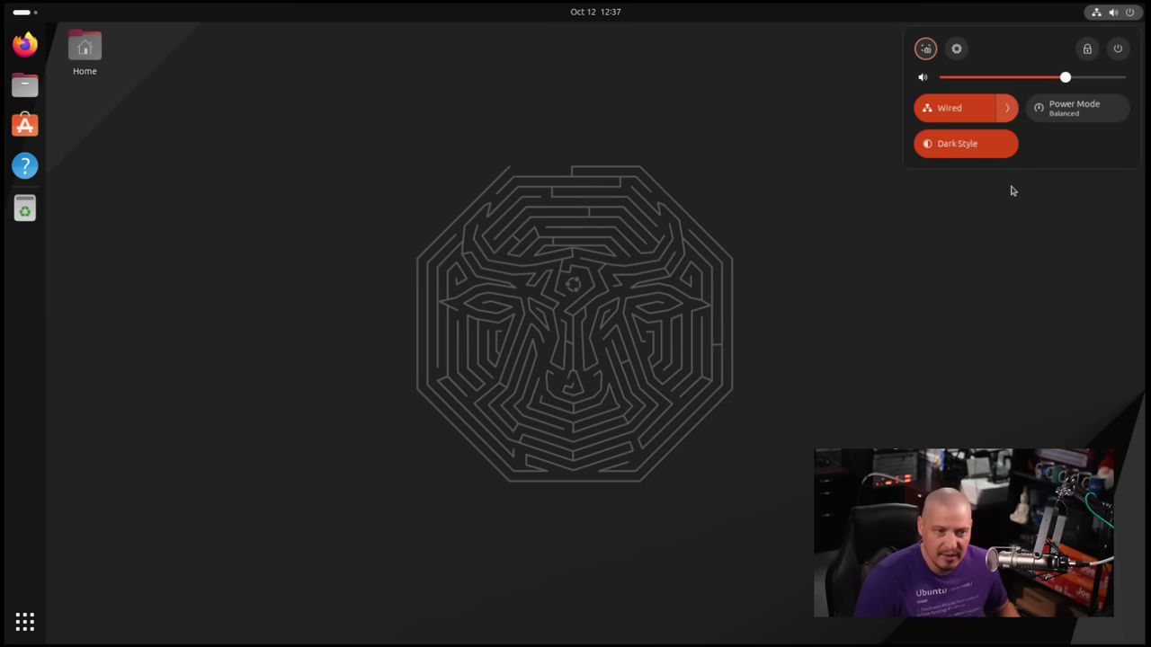
pyautogui.click(987, 336)
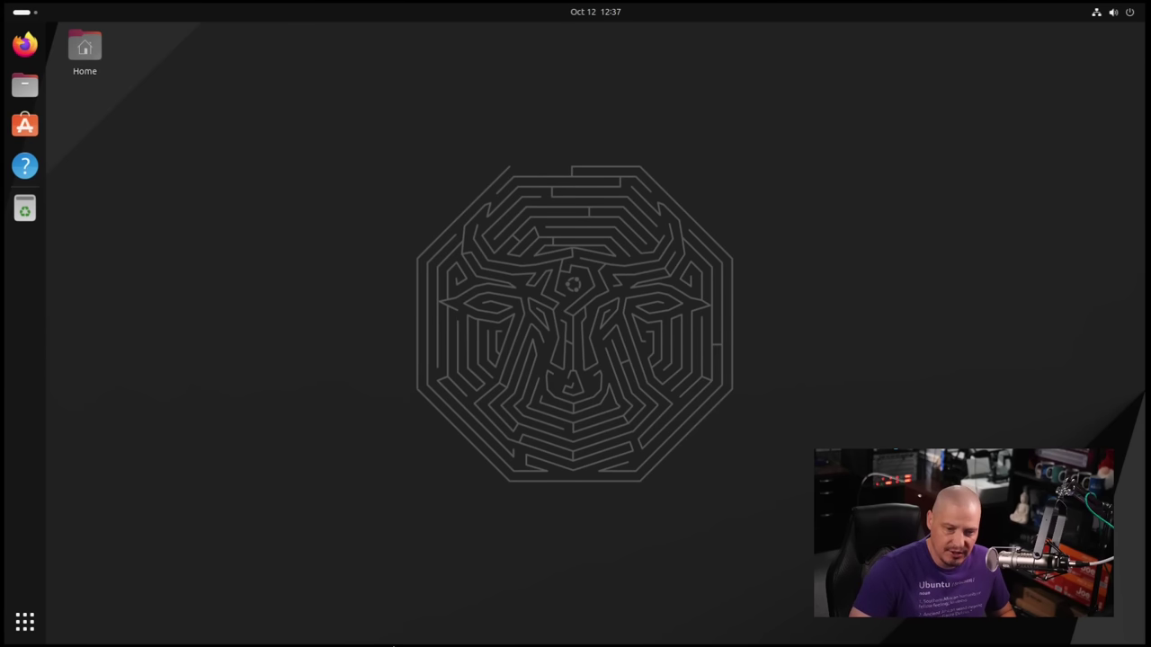
# From the app grid, peek inside the Utilities folder, close it, and launch Terminal.
pyautogui.press('super')
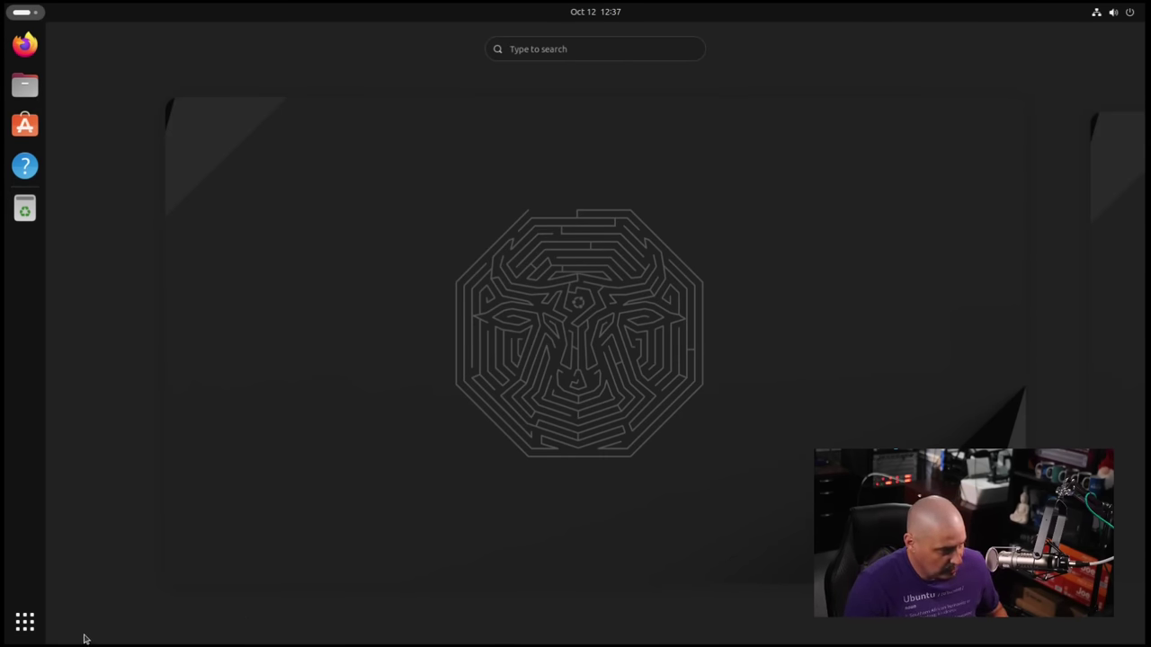
pyautogui.click(25, 621)
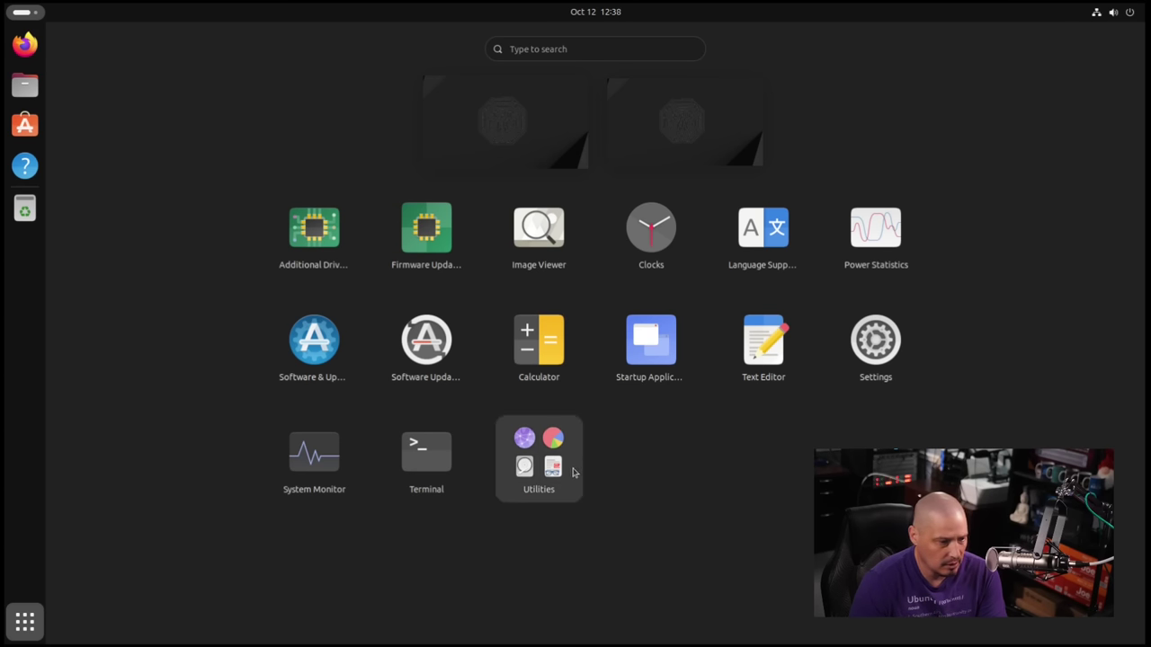
pyautogui.click(562, 480)
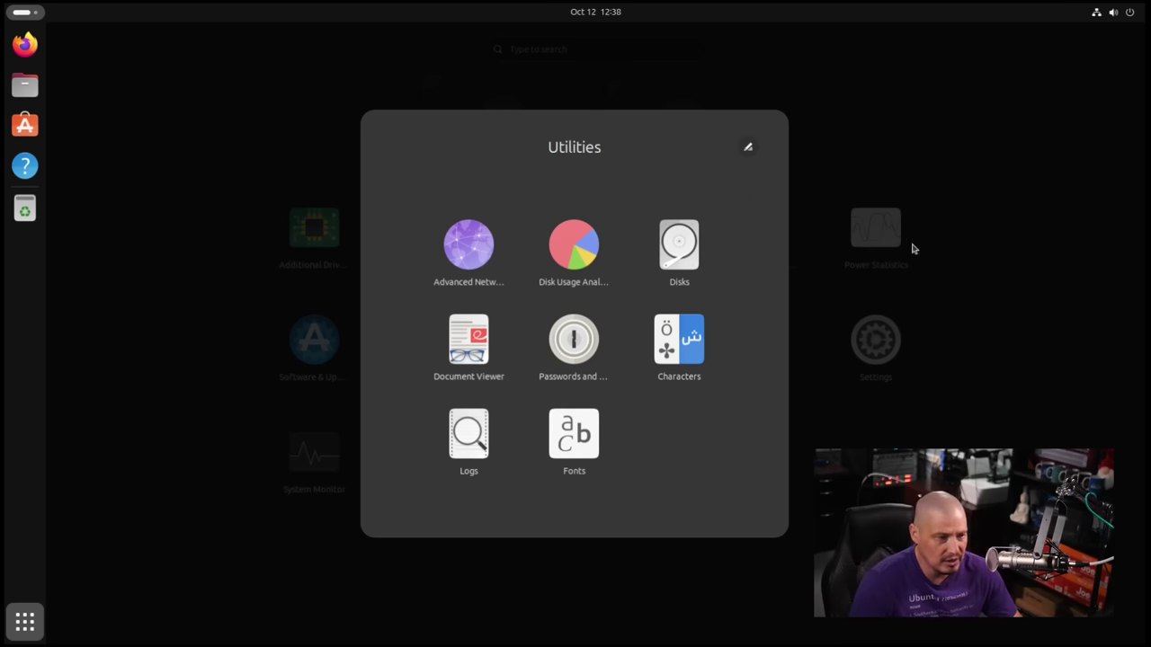
pyautogui.click(1009, 353)
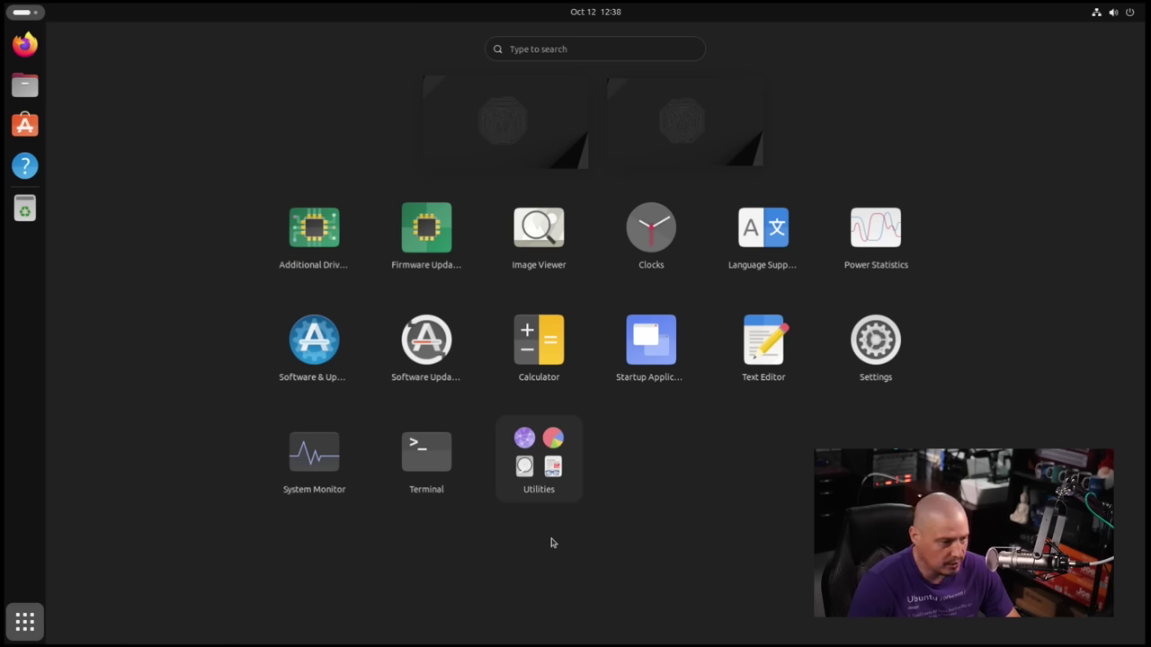
pyautogui.click(413, 458)
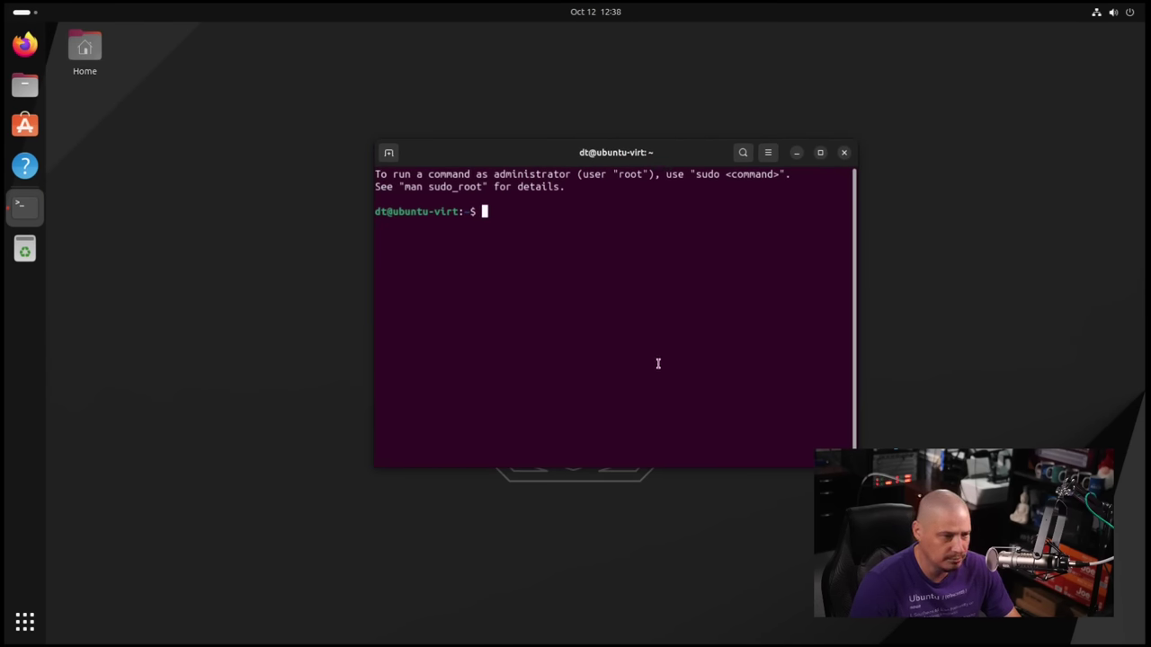
# Maximize the terminal, enlarge its text, and check the kernel release with uname -r.
pyautogui.doubleClick(705, 158)
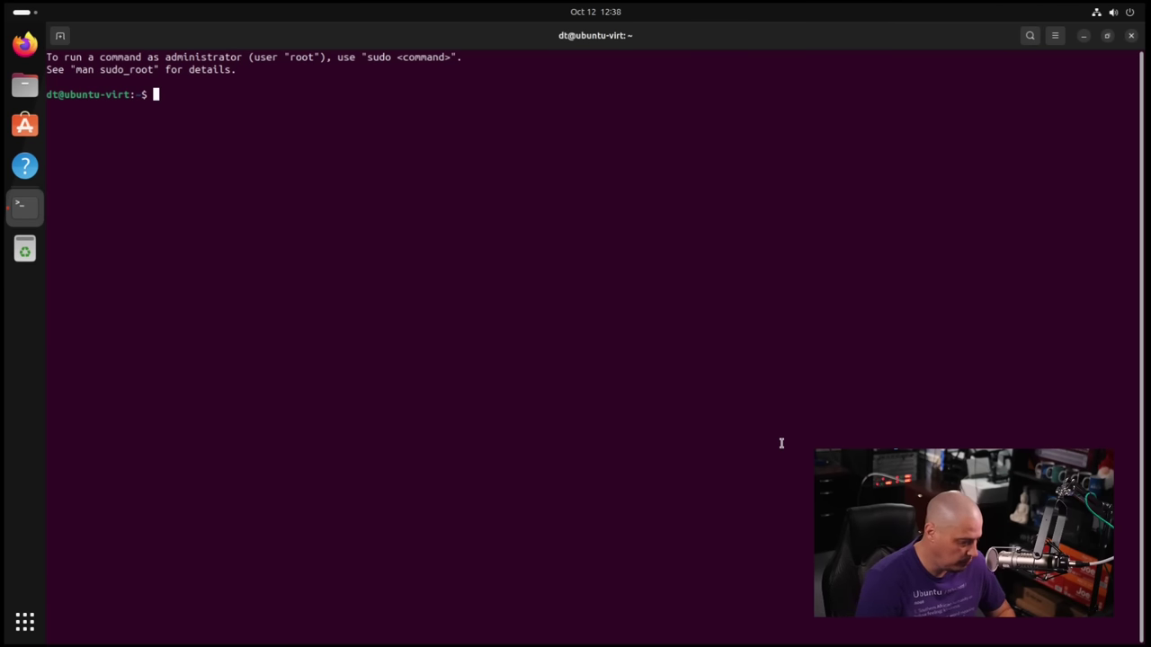
pyautogui.hotkey('ctrl', '+')
pyautogui.hotkey('ctrl', '+')
pyautogui.hotkey('ctrl', '+')
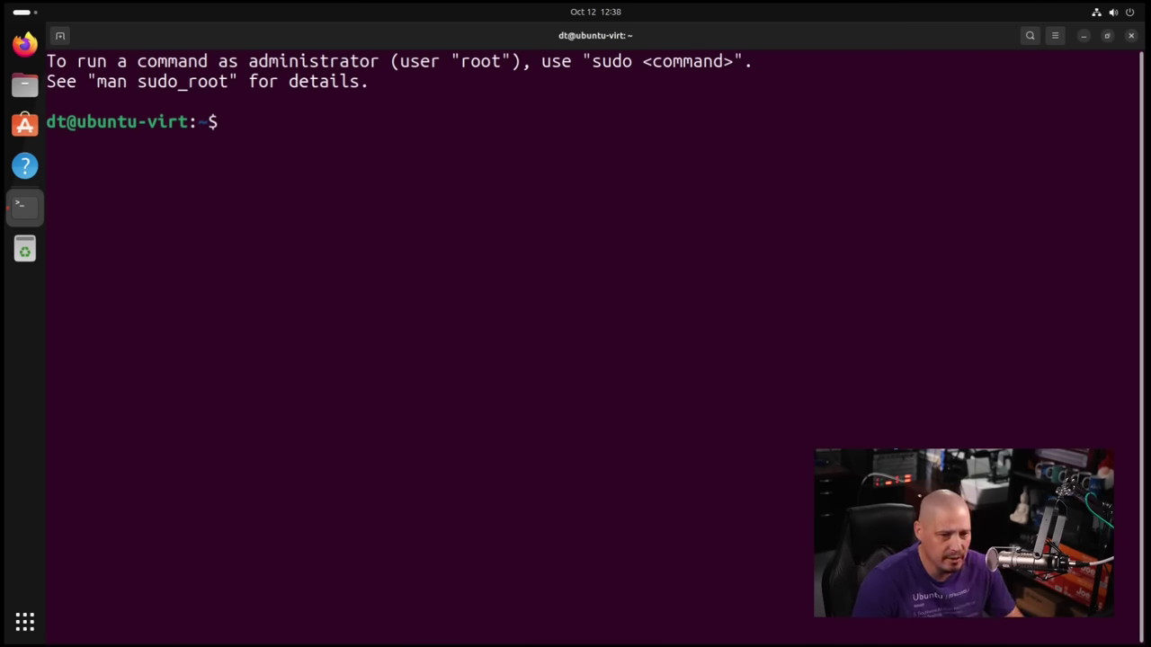
pyautogui.write('uname -r')
pyautogui.press('Return')
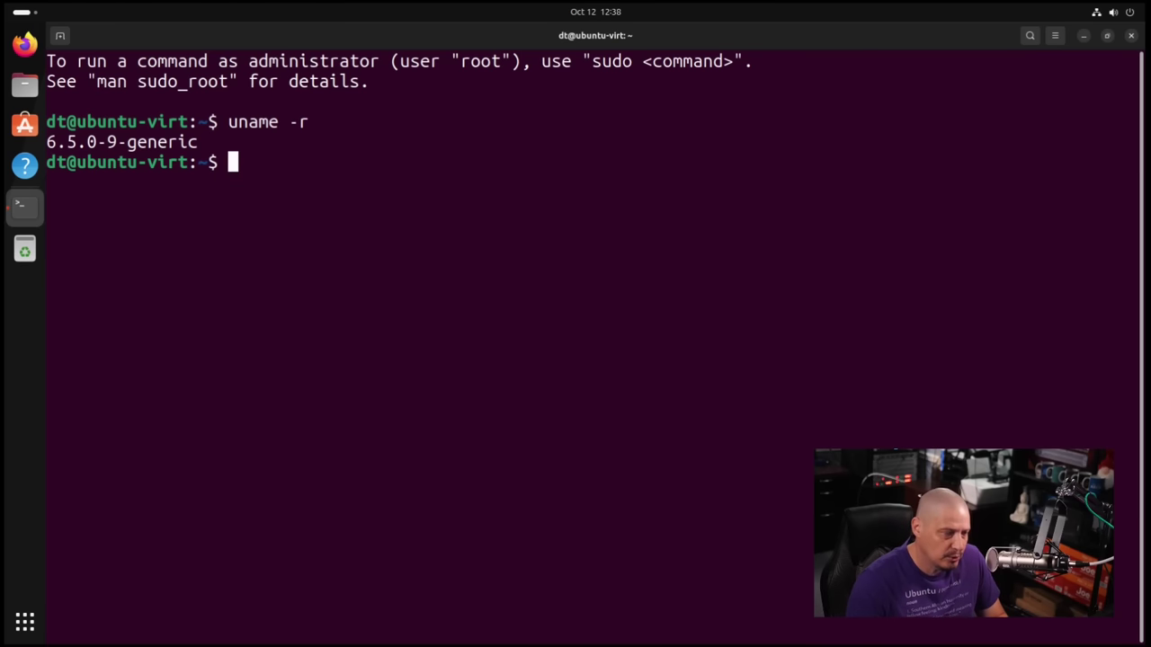
# Run whereis pipewire, list installed apt packages, and count them with '| wc -l' (1550).
pyautogui.write('whereis pipew')
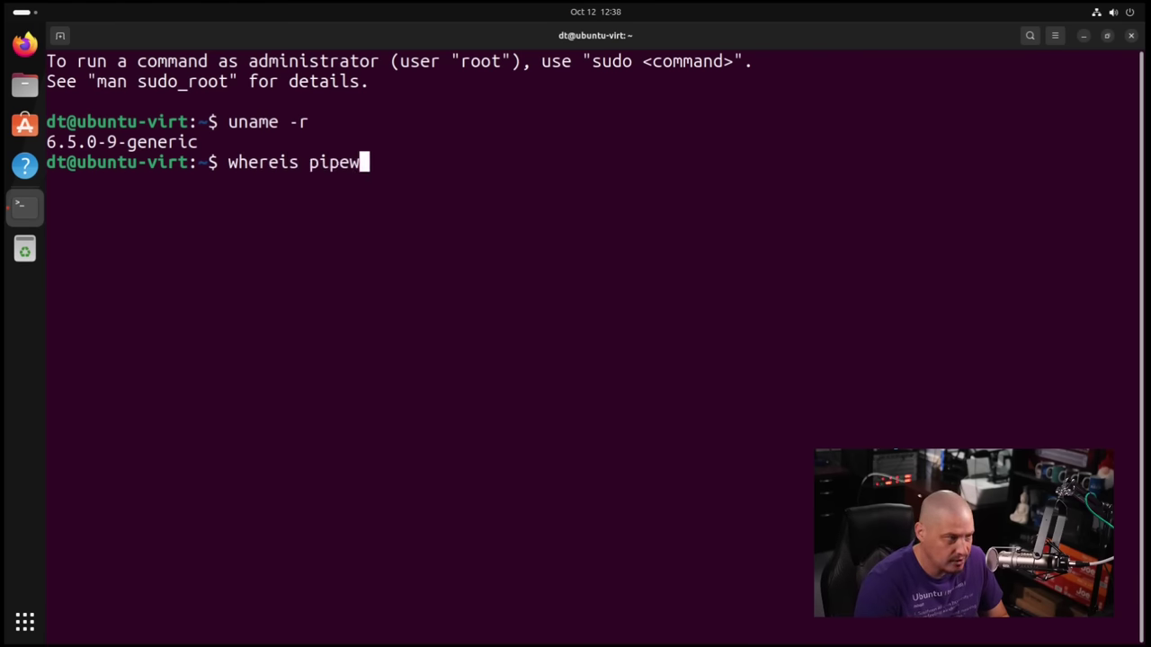
pyautogui.write('ire')
pyautogui.press('Return')
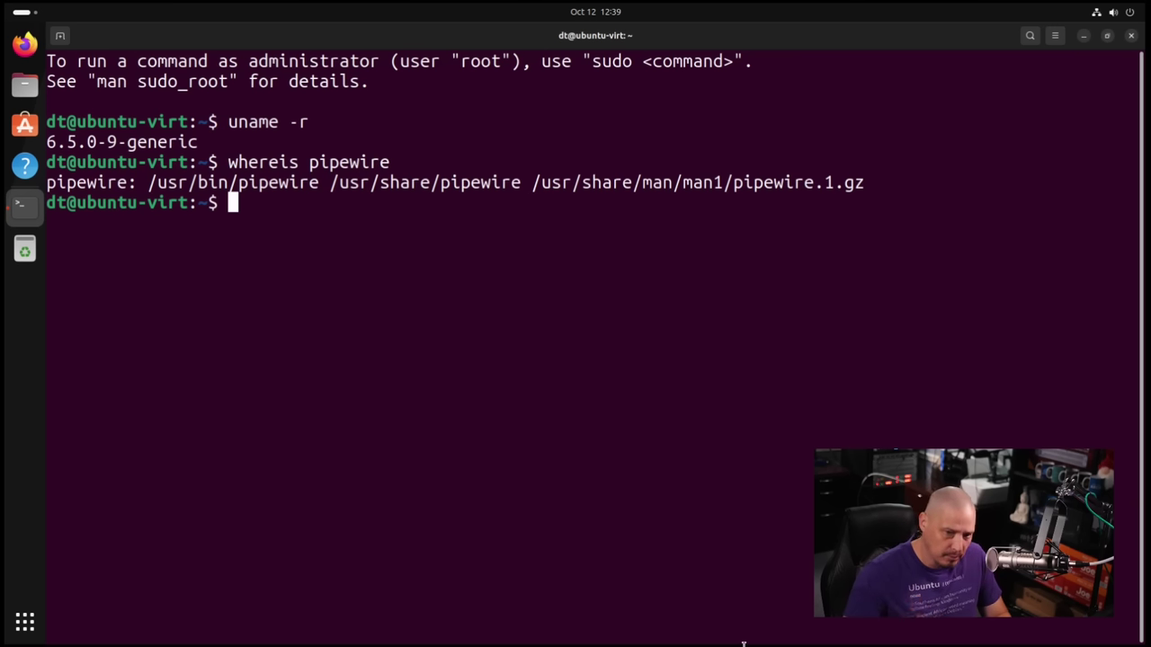
pyautogui.write('apt list')
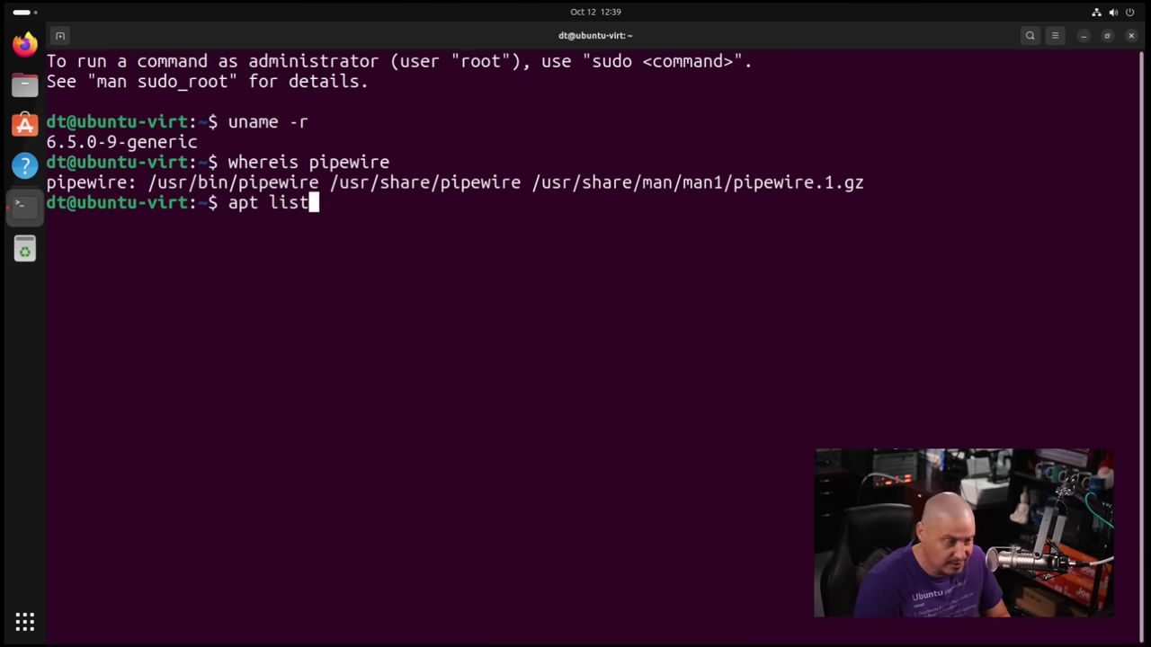
pyautogui.write(' --inst')
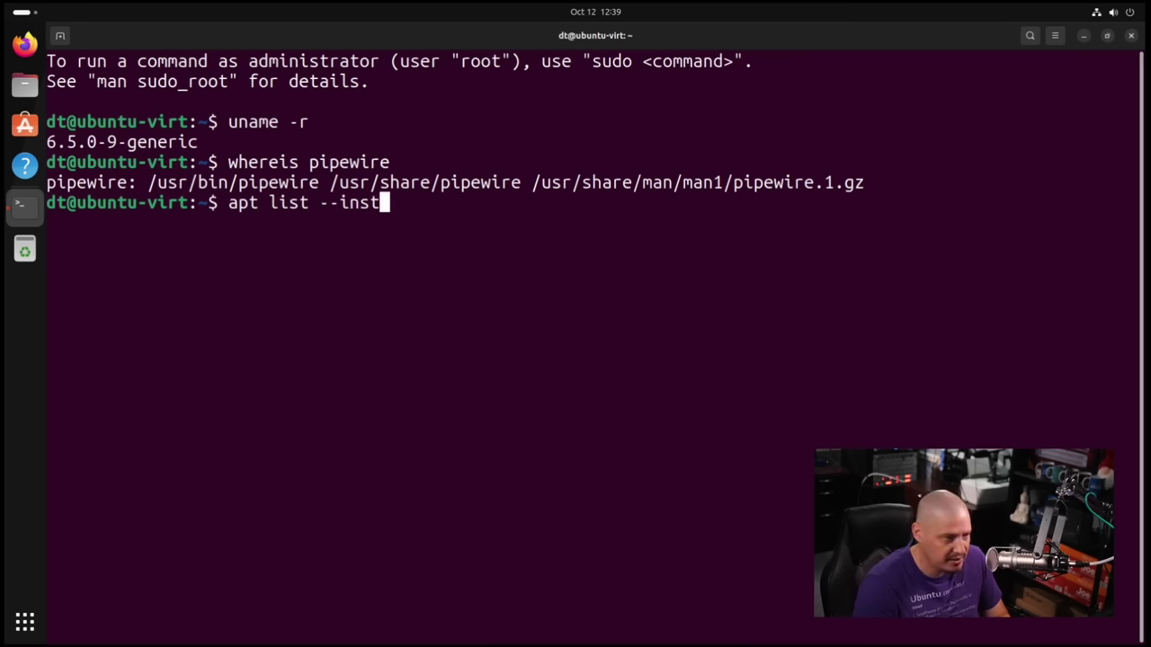
pyautogui.write('alled')
pyautogui.press('Return')
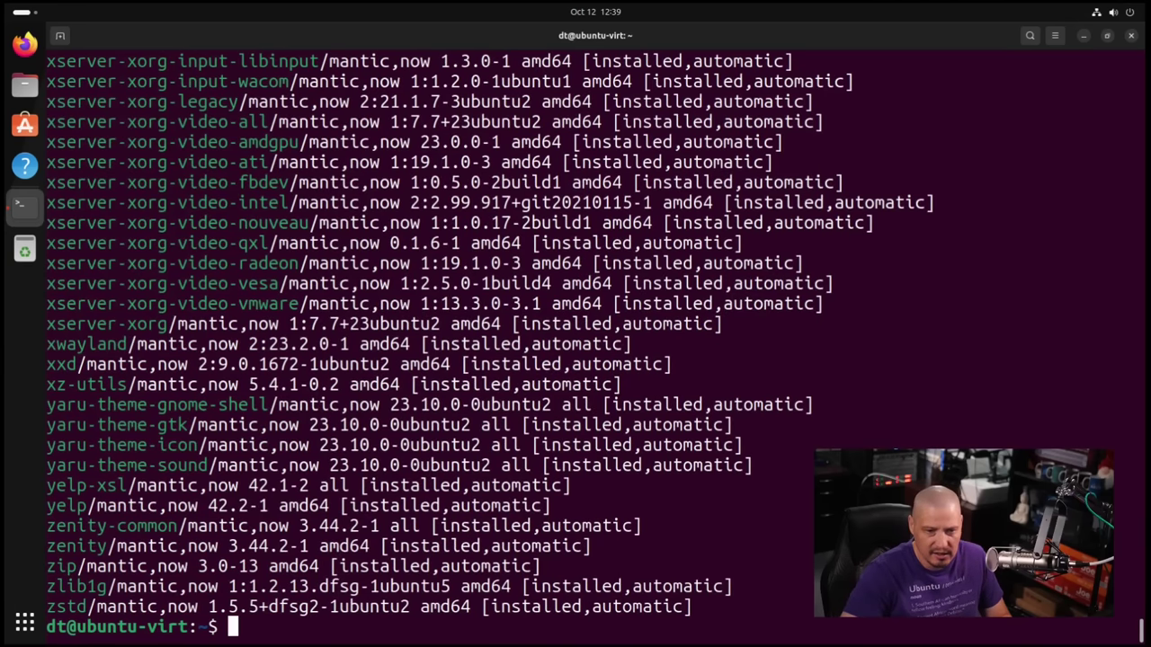
pyautogui.press('Up')
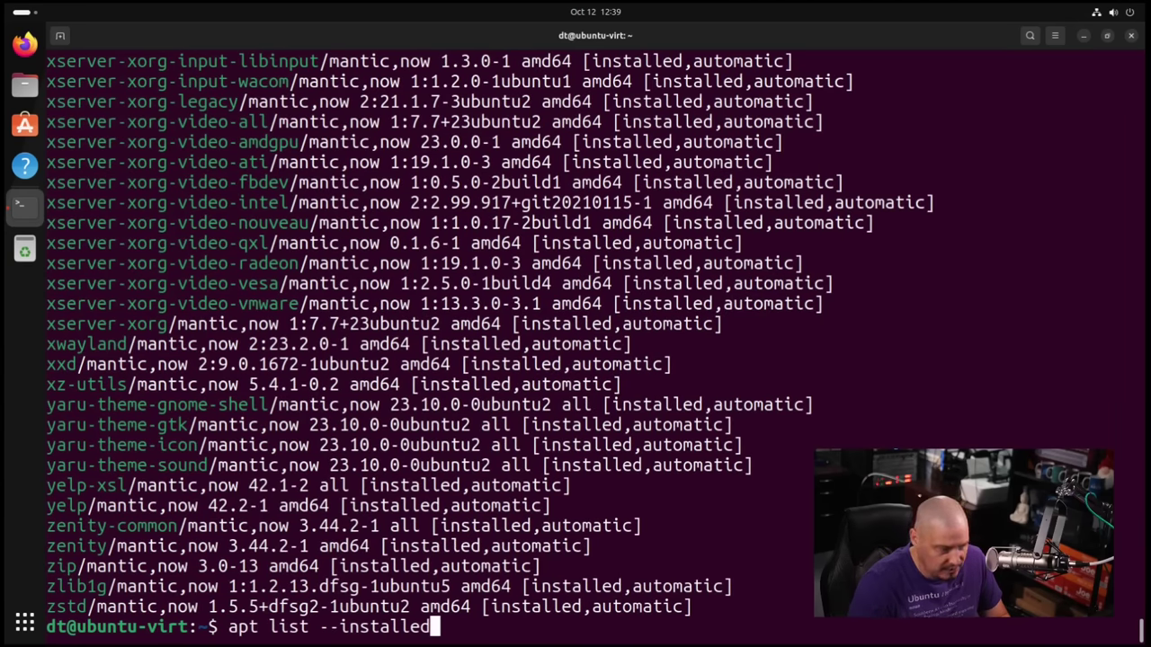
pyautogui.write('| ')
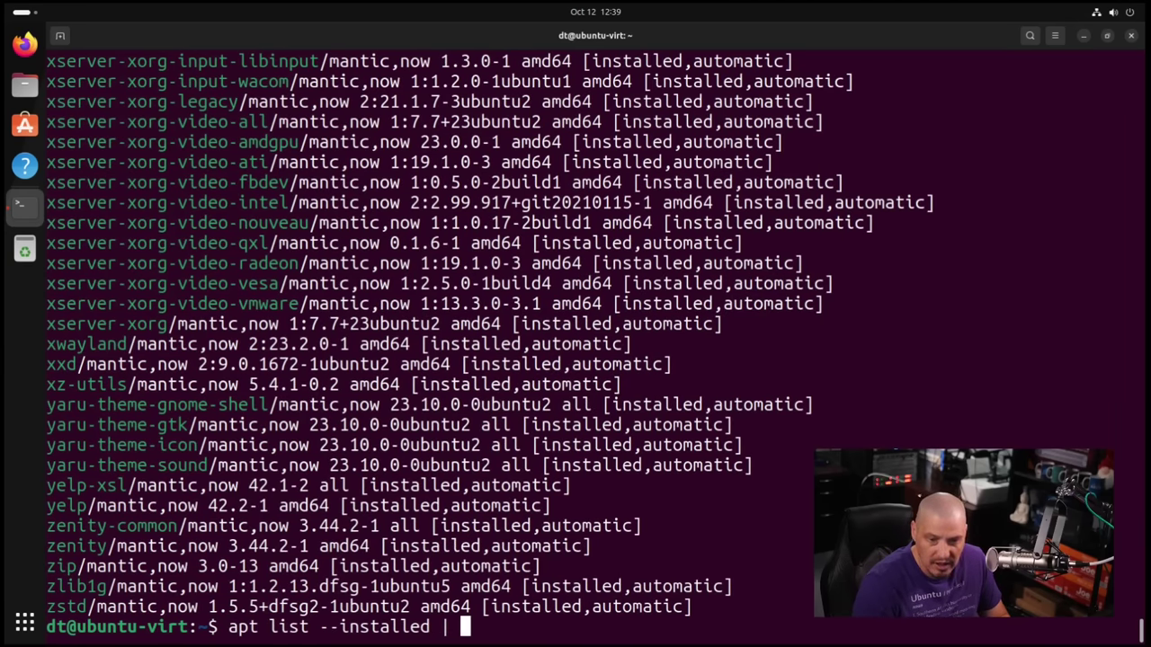
pyautogui.write('wc -')
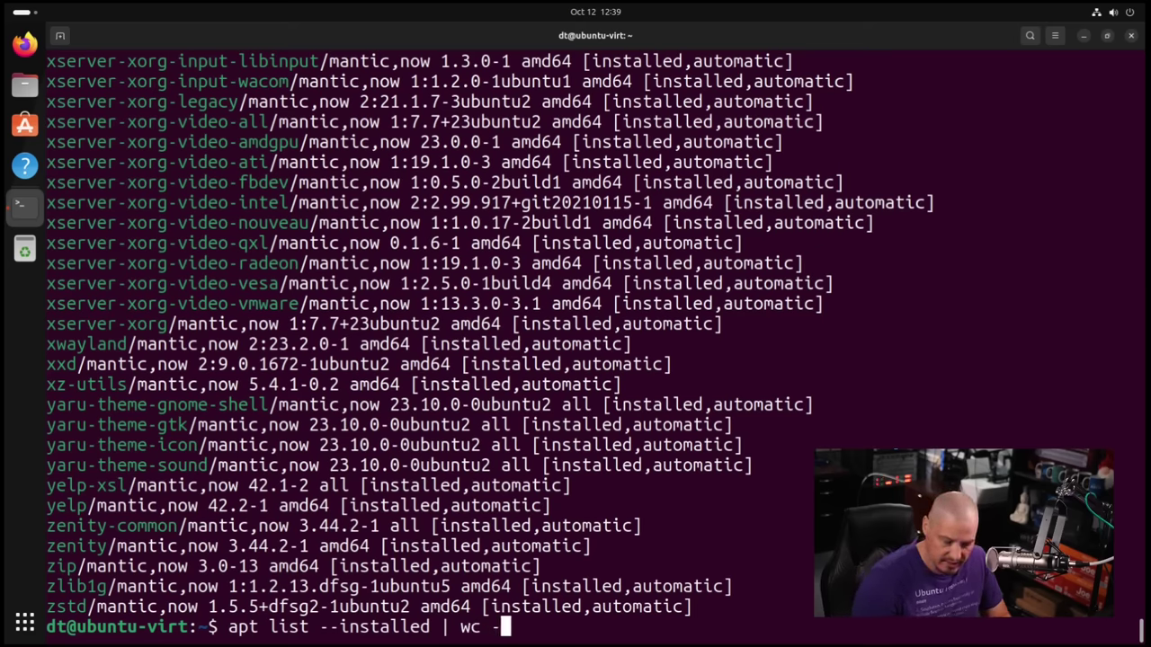
pyautogui.write('l')
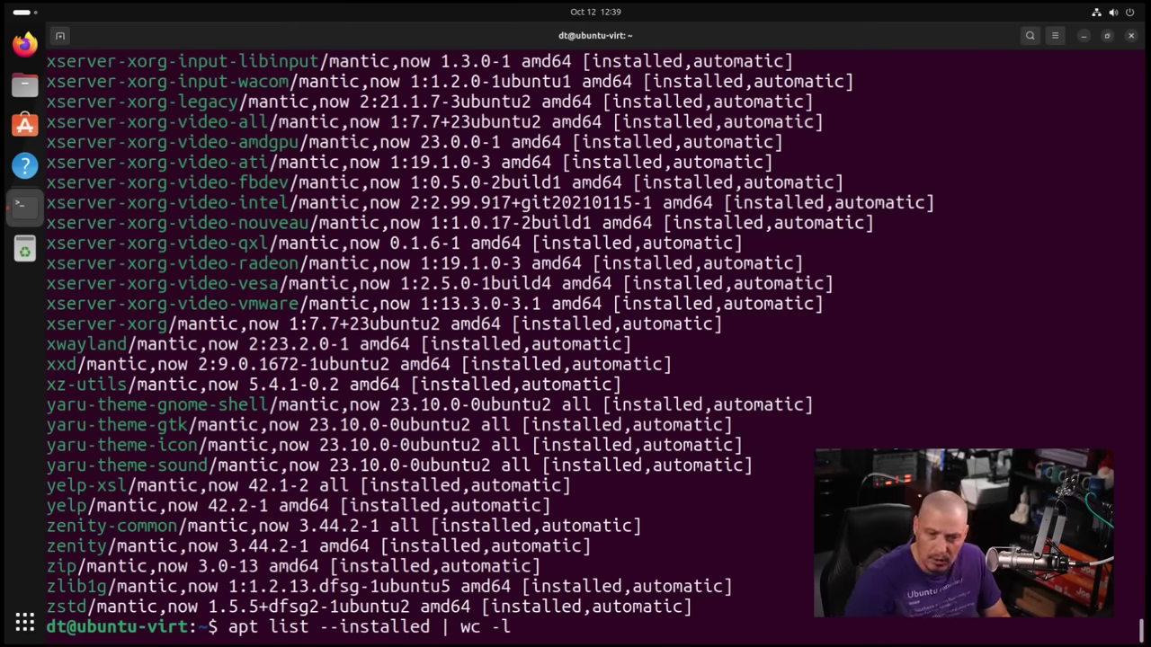
pyautogui.press('Return')
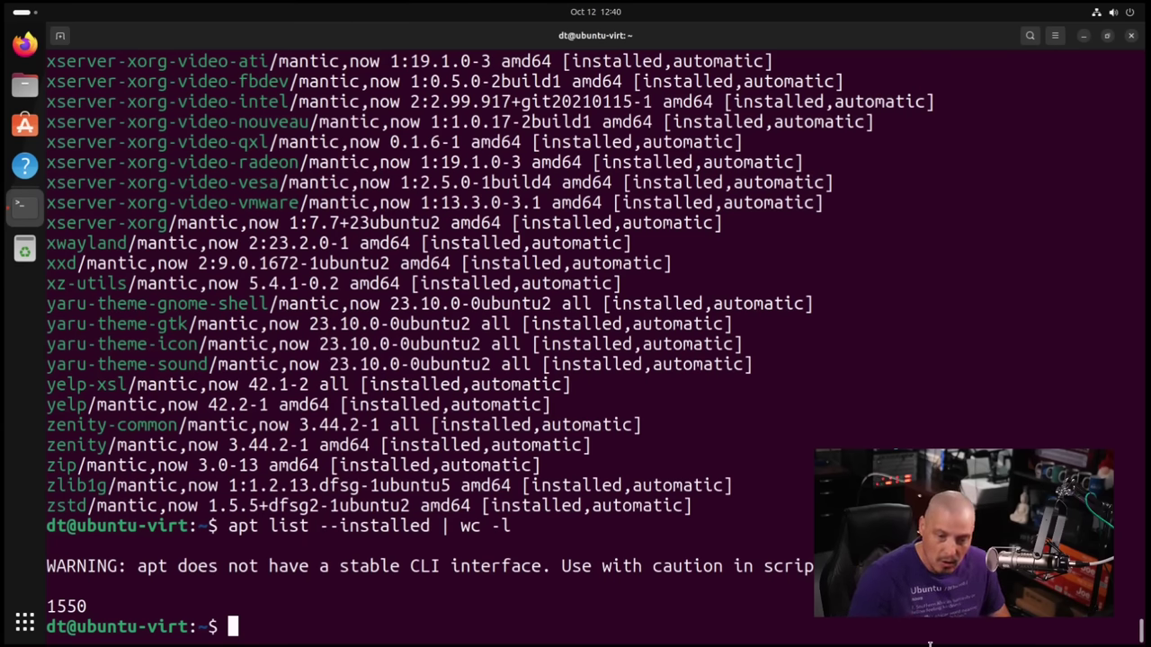
# Run snap list and highlight the firefox and snap-store entries in the output.
pyautogui.write('snap list')
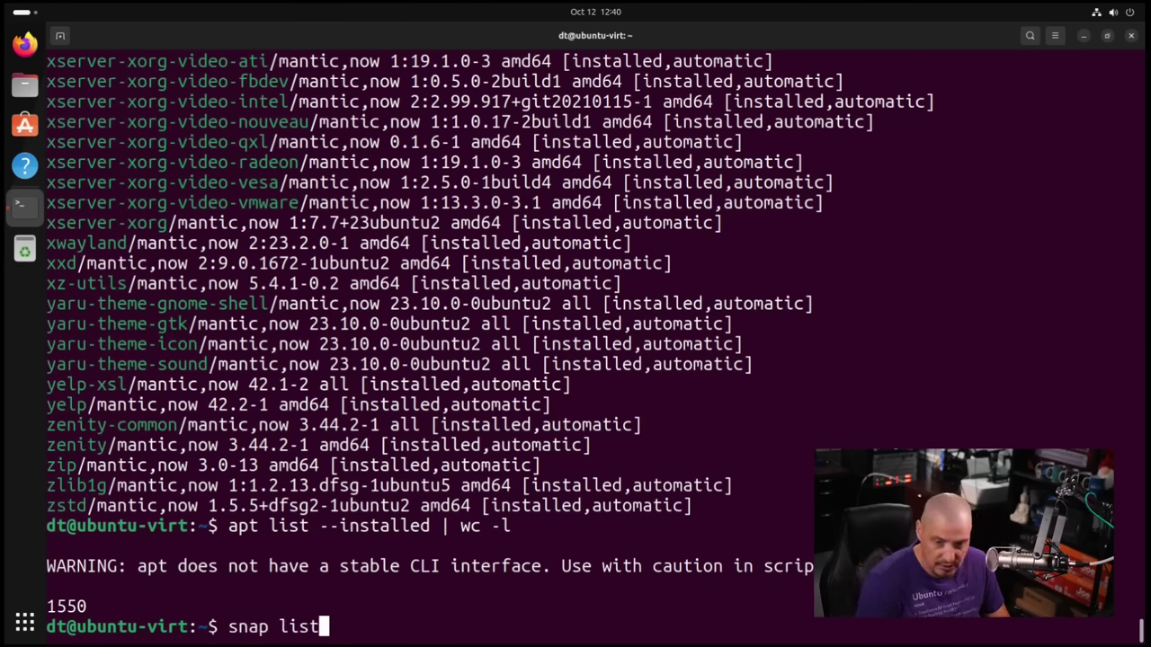
pyautogui.press('Return')
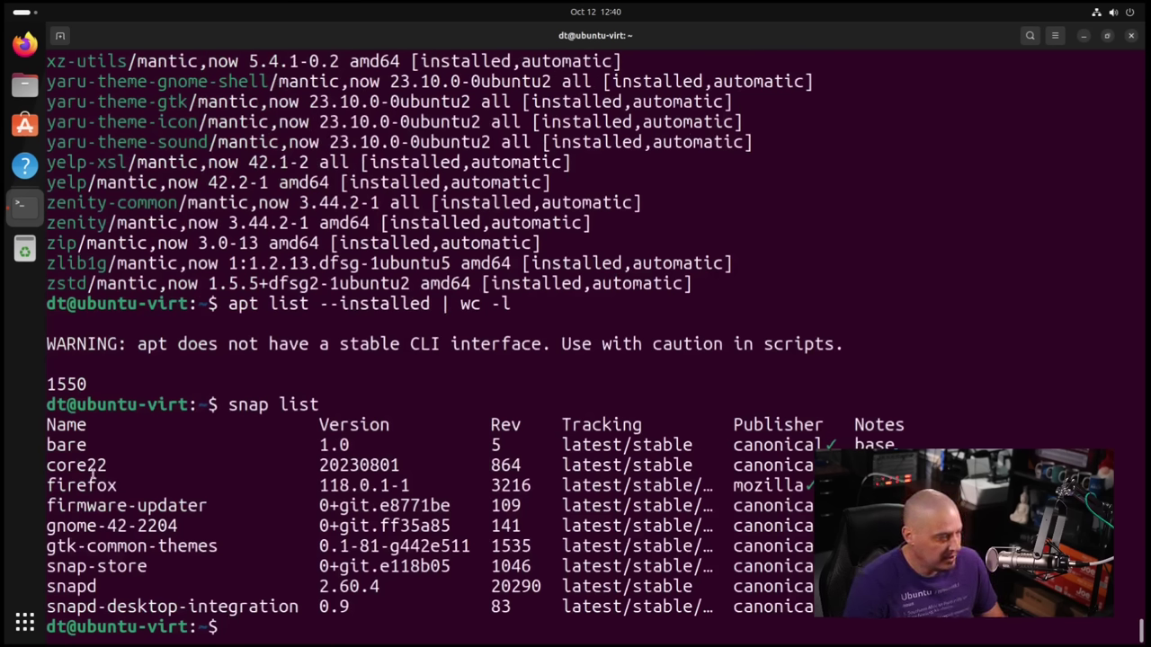
pyautogui.moveTo(127, 486); pyautogui.dragTo(47, 486)
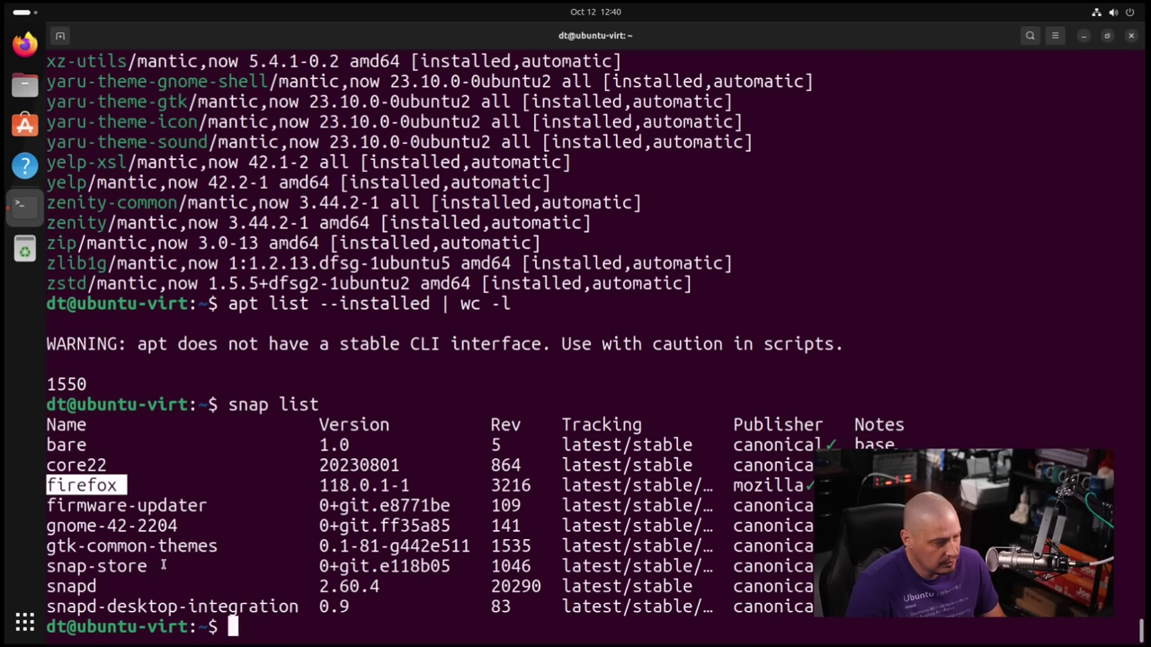
pyautogui.moveTo(167, 566); pyautogui.dragTo(46, 567)
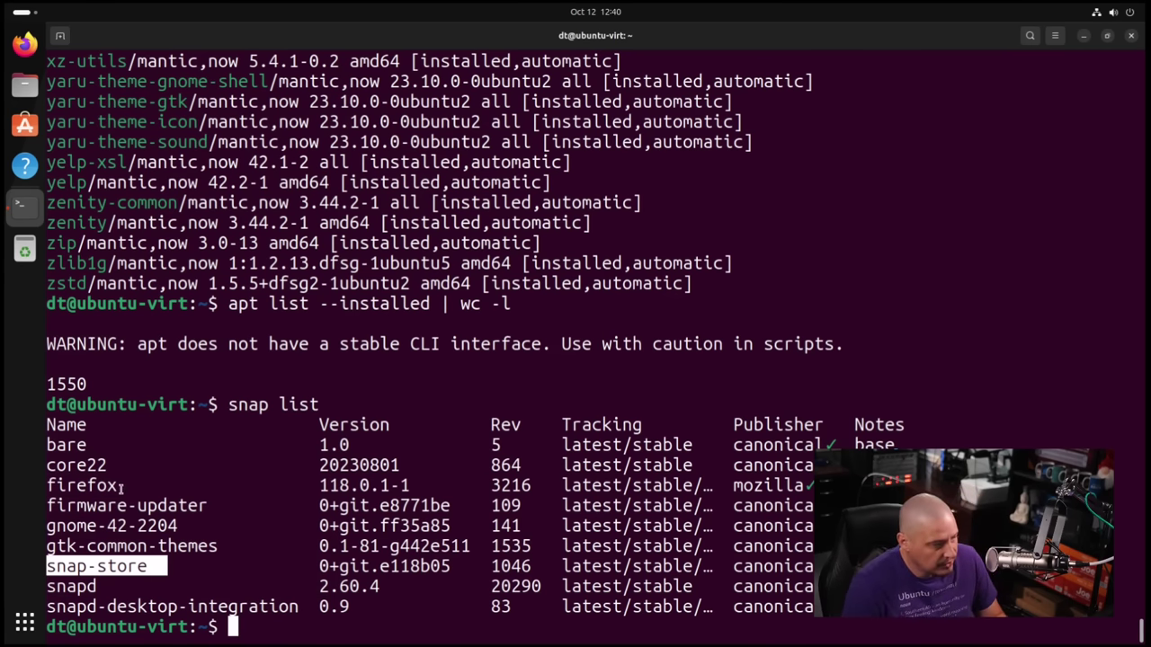
pyautogui.moveTo(118, 485); pyautogui.dragTo(46, 486)
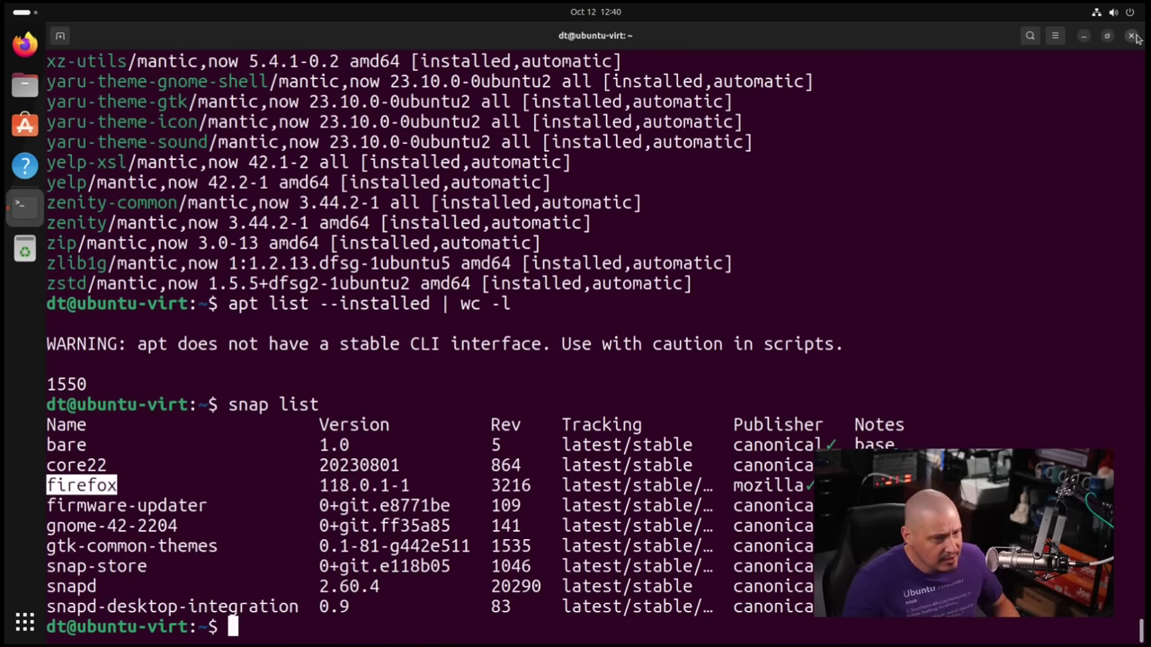
# Close the terminal, confirm Firefox version 118.0.1 via Help > About Firefox, then close Firefox.
pyautogui.click(1133, 35)
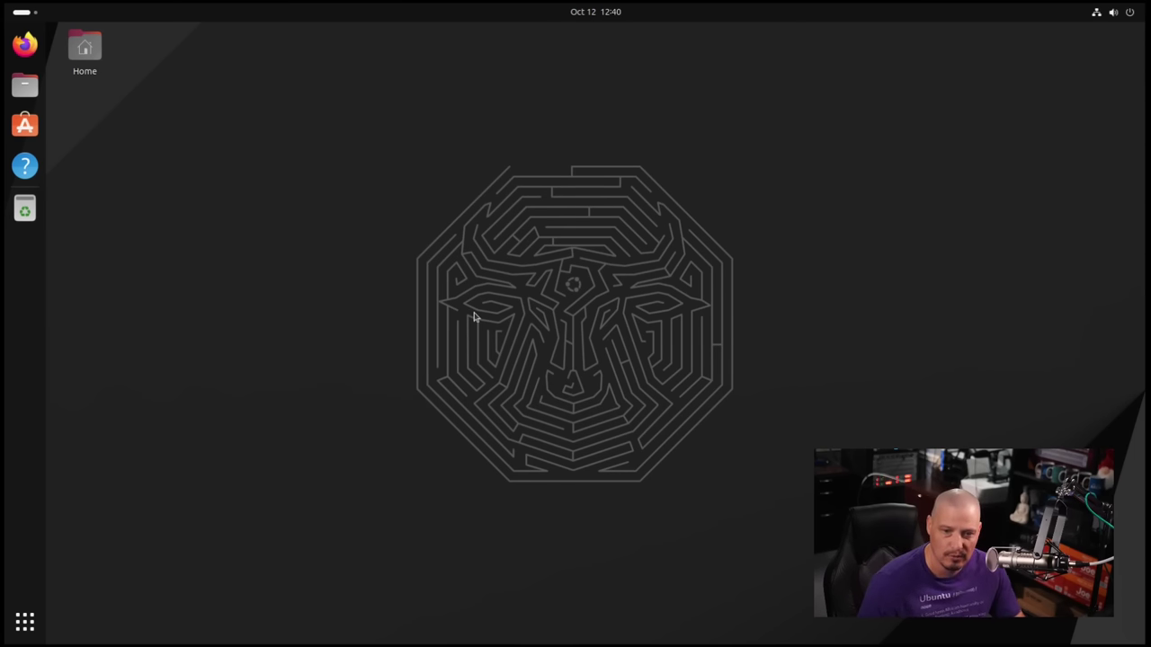
pyautogui.press('super+1')
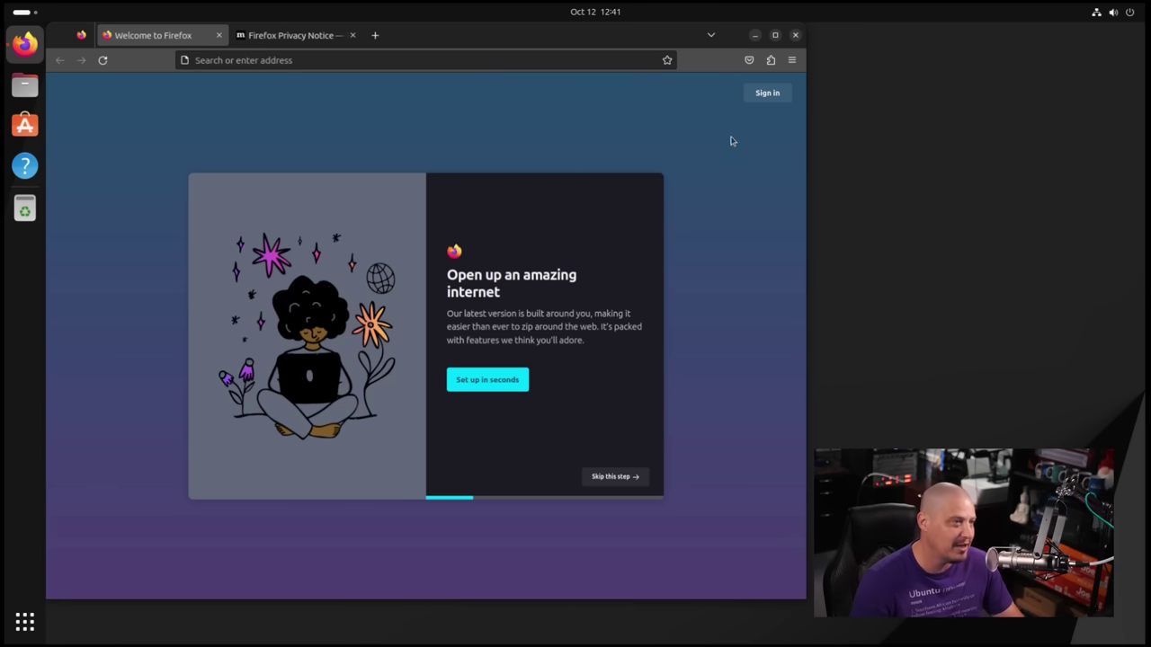
pyautogui.click(791, 59)
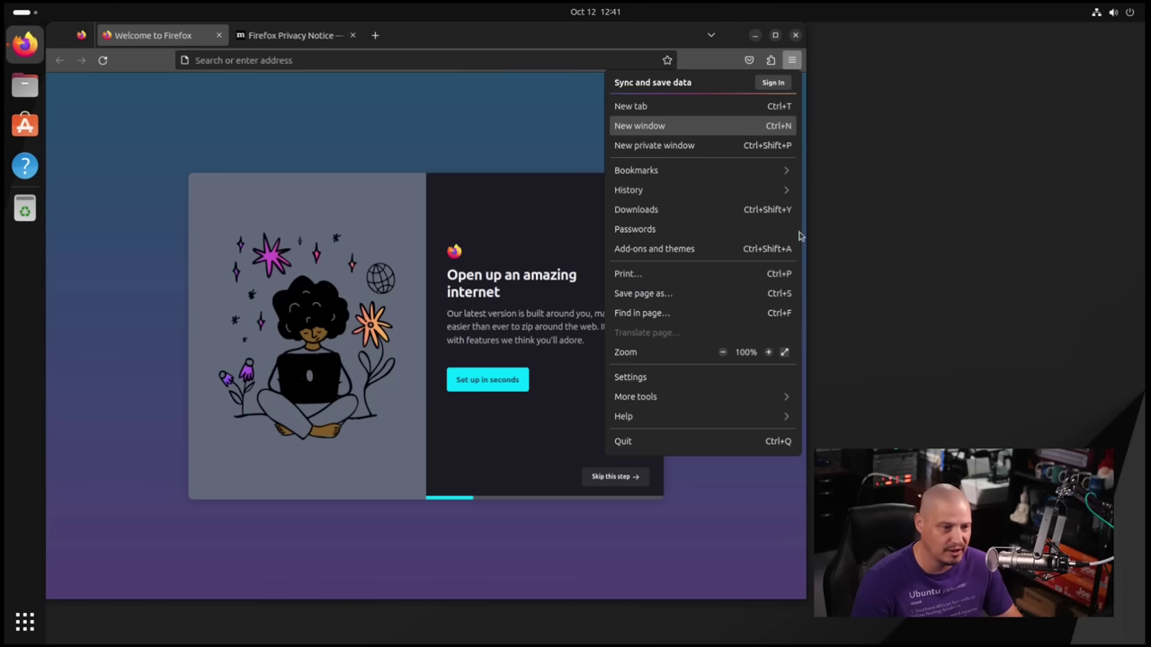
pyautogui.click(667, 421)
pyautogui.click(676, 228)
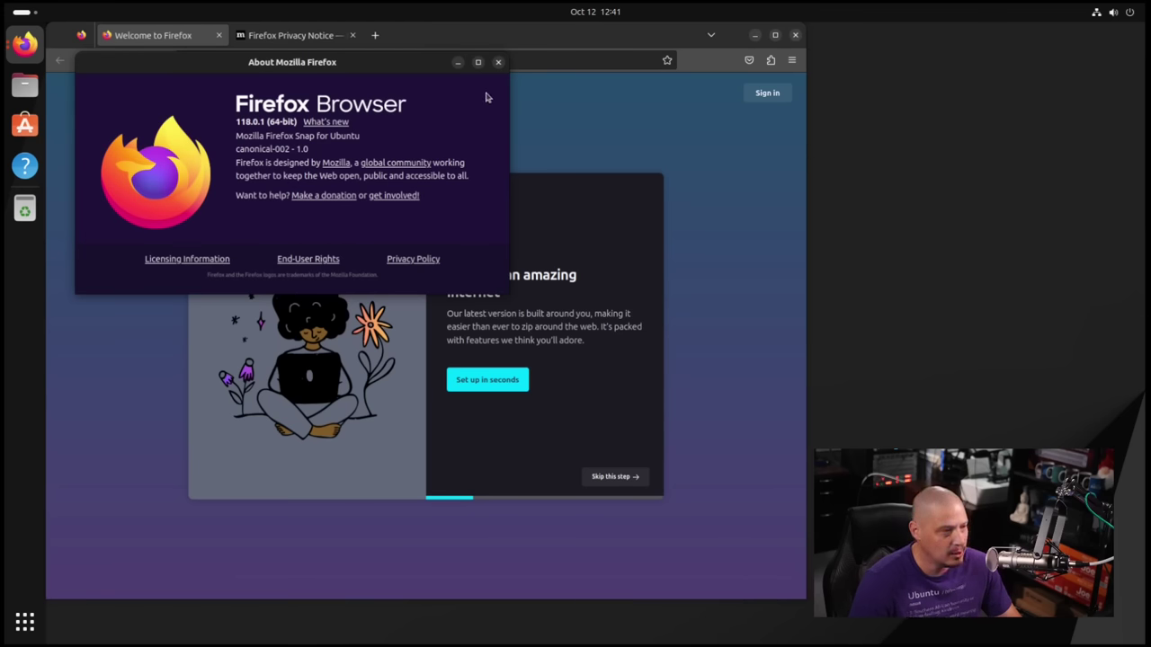
pyautogui.click(498, 62)
pyautogui.click(795, 35)
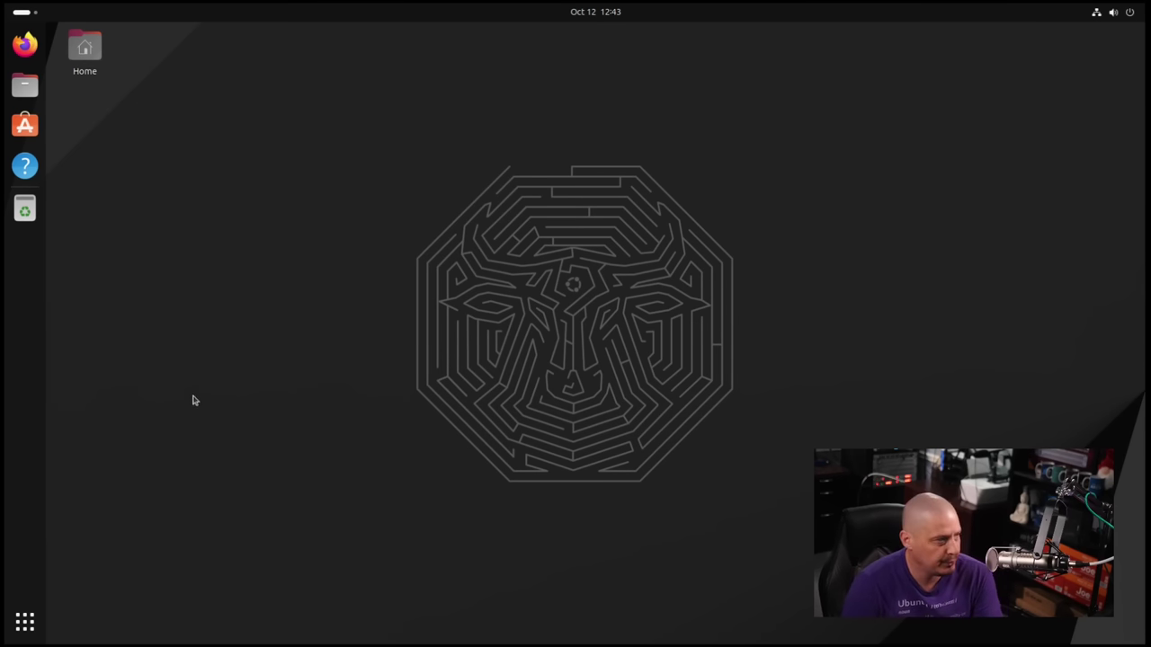
# Open App Center to the Transmission page and check its latest/stable 4.0.4 channel.
pyautogui.click(34, 132)
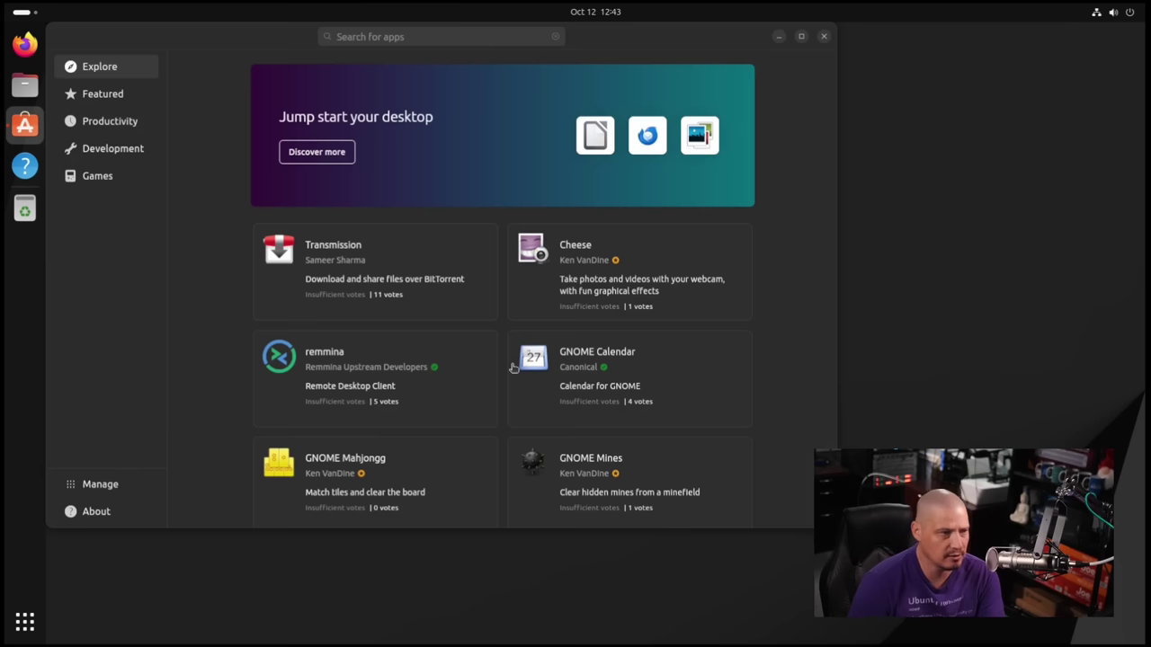
pyautogui.moveTo(604, 45); pyautogui.dragTo(713, 103)
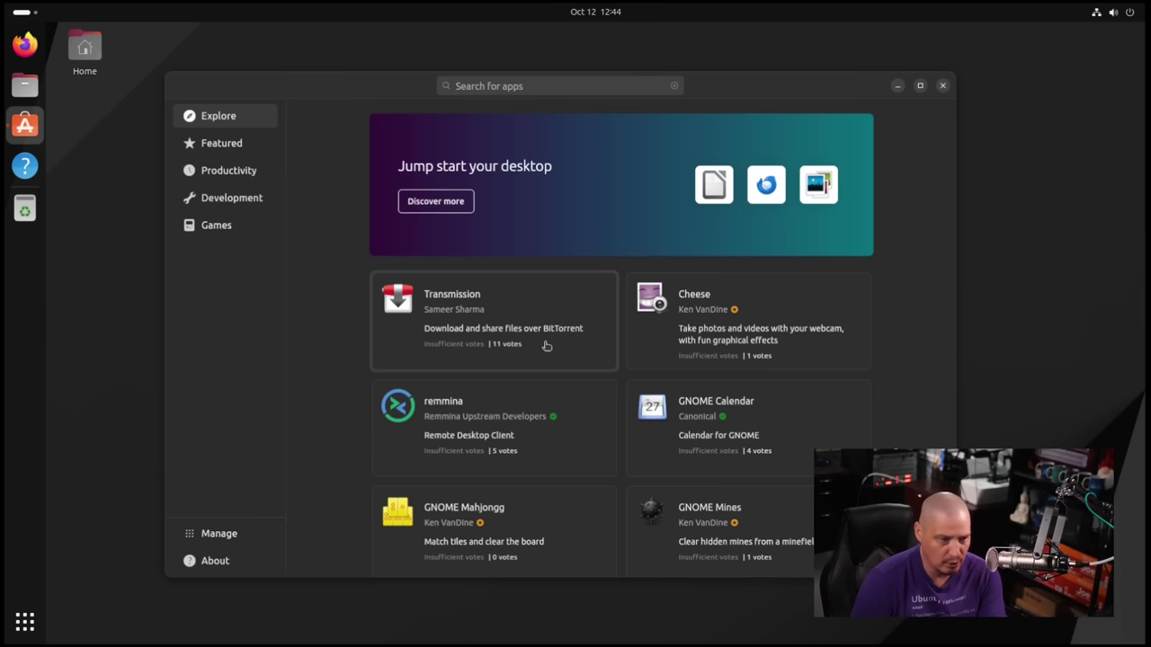
pyautogui.click(546, 345)
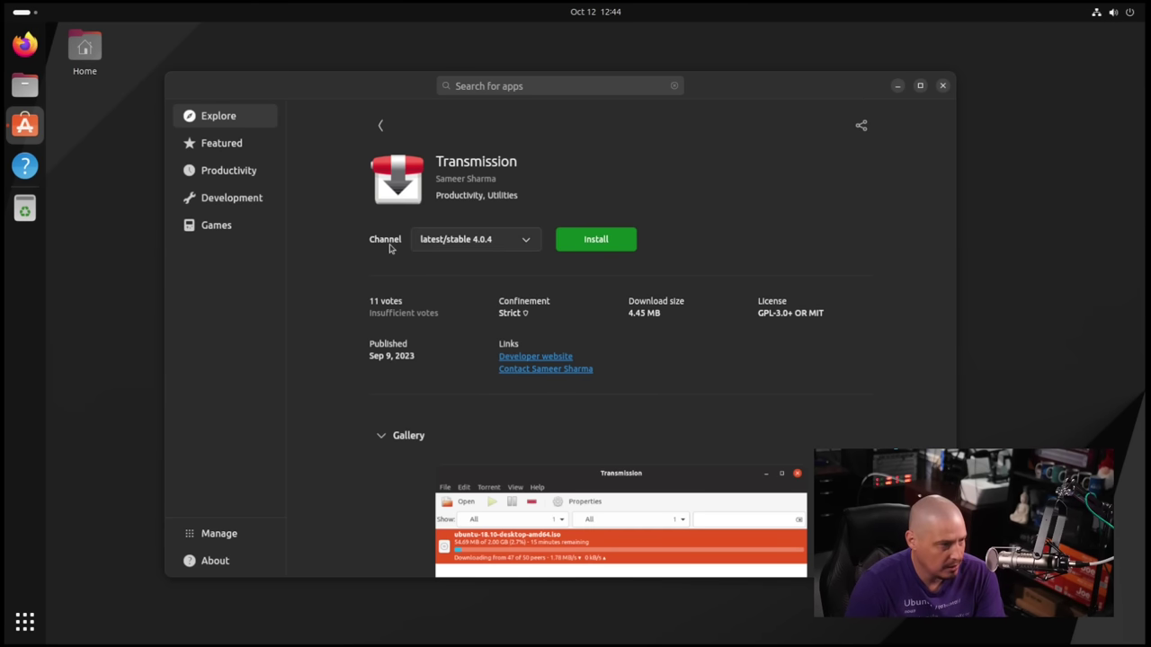
pyautogui.click(474, 247)
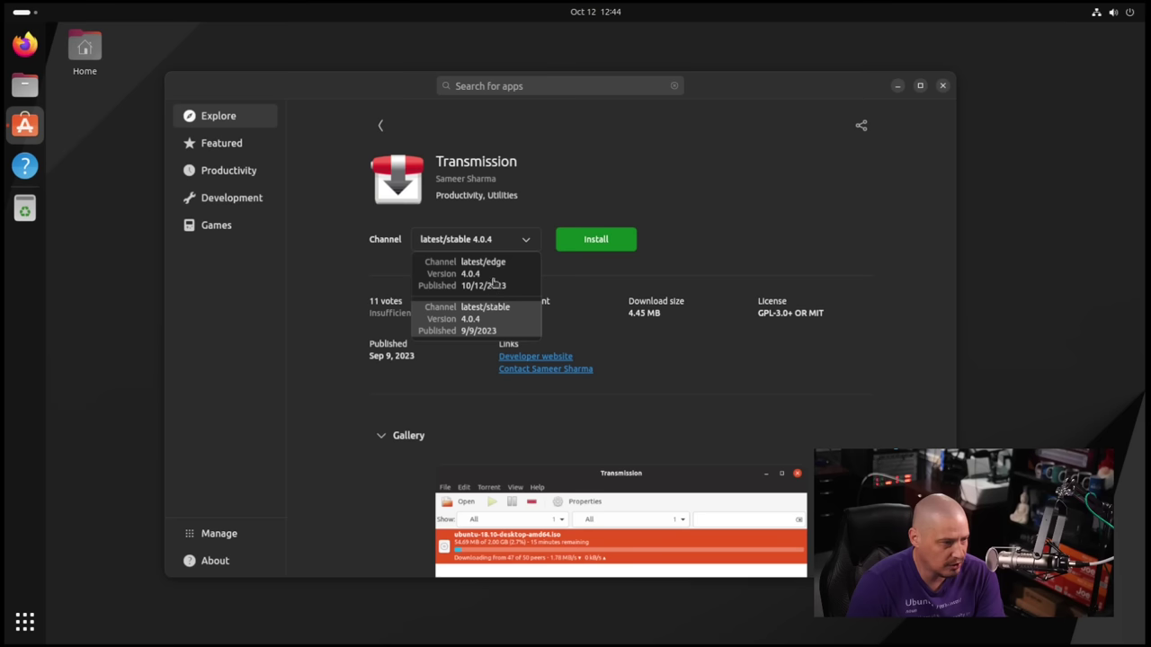
pyautogui.click(805, 261)
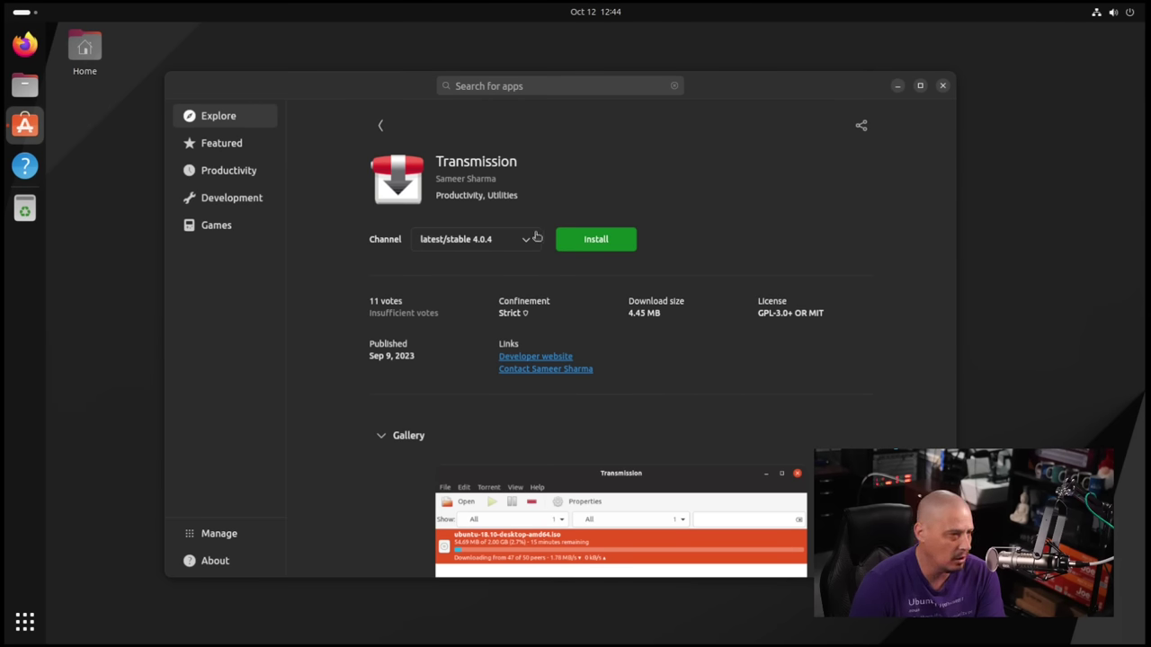
# Install Transmission, authenticating with the account password, then close App Center.
pyautogui.click(597, 241)
pyautogui.write('••••••')
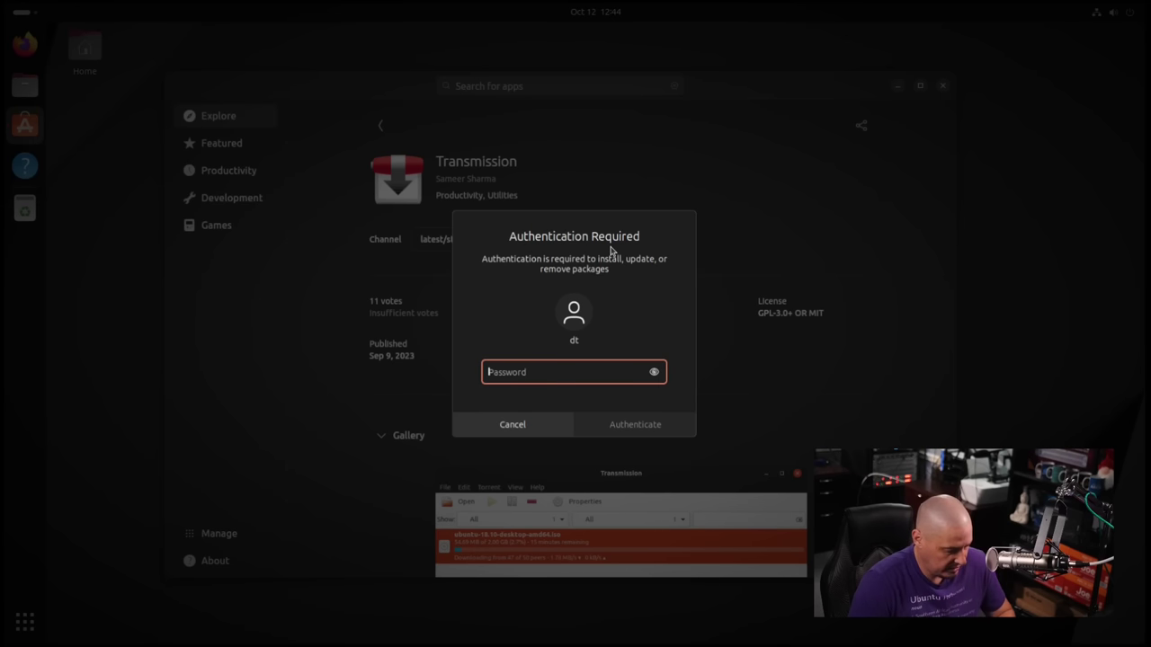
pyautogui.press('Return')
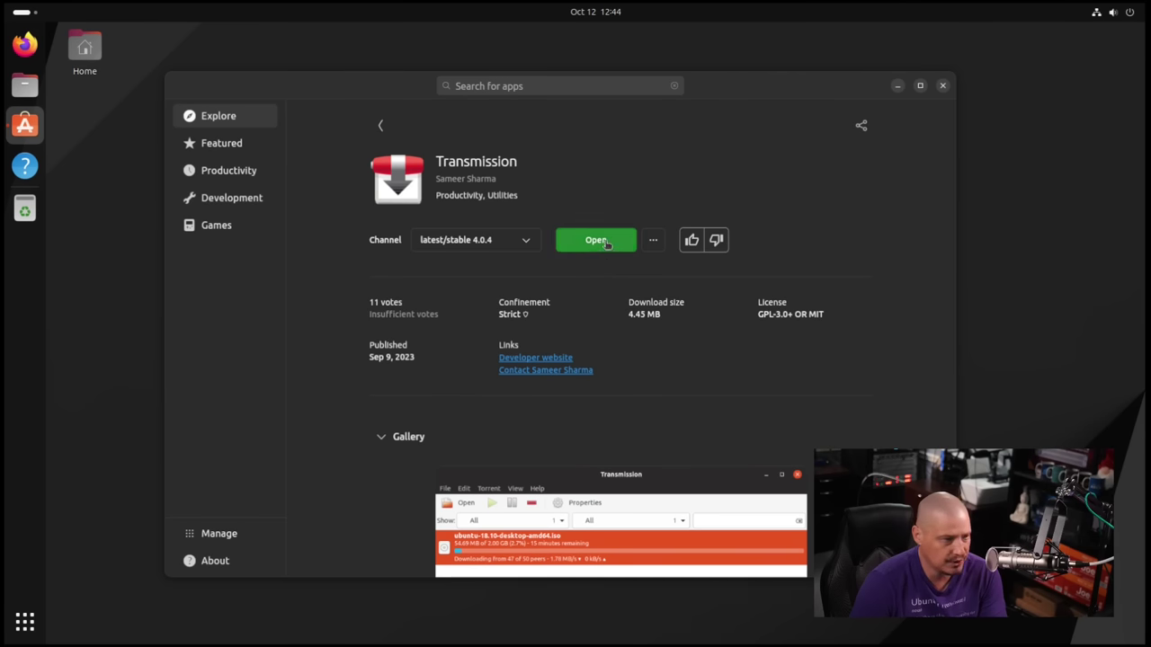
pyautogui.click(943, 88)
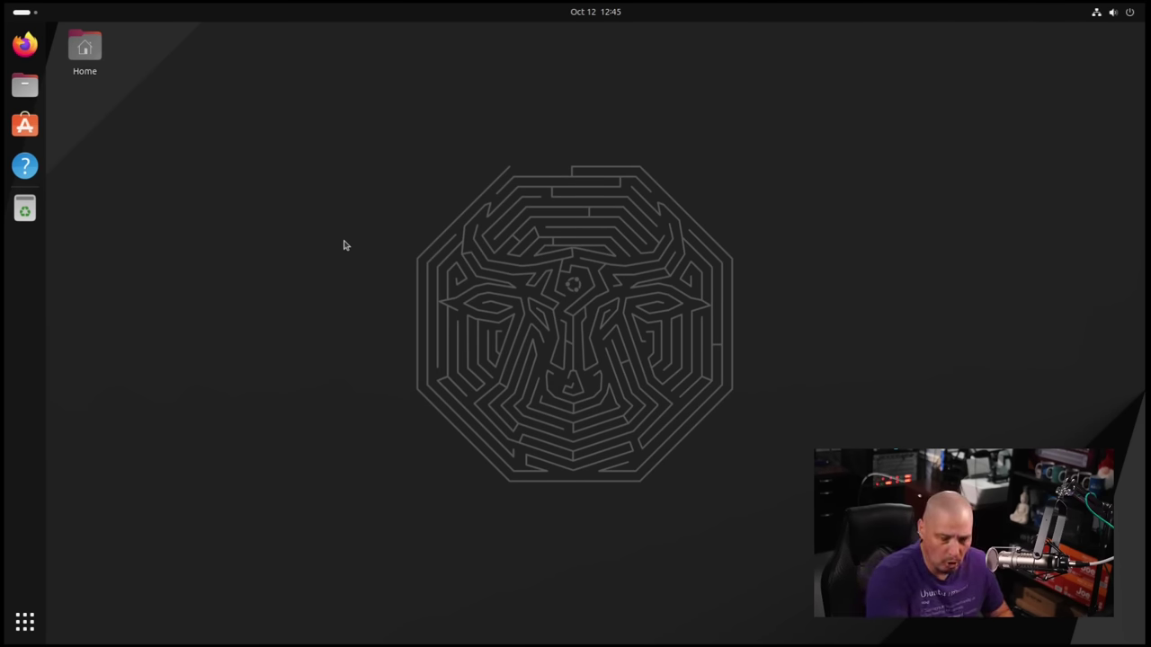
# Open a maximized terminal with enlarged text and run snap list.
pyautogui.hotkey('ctrl', 'alt', 't')
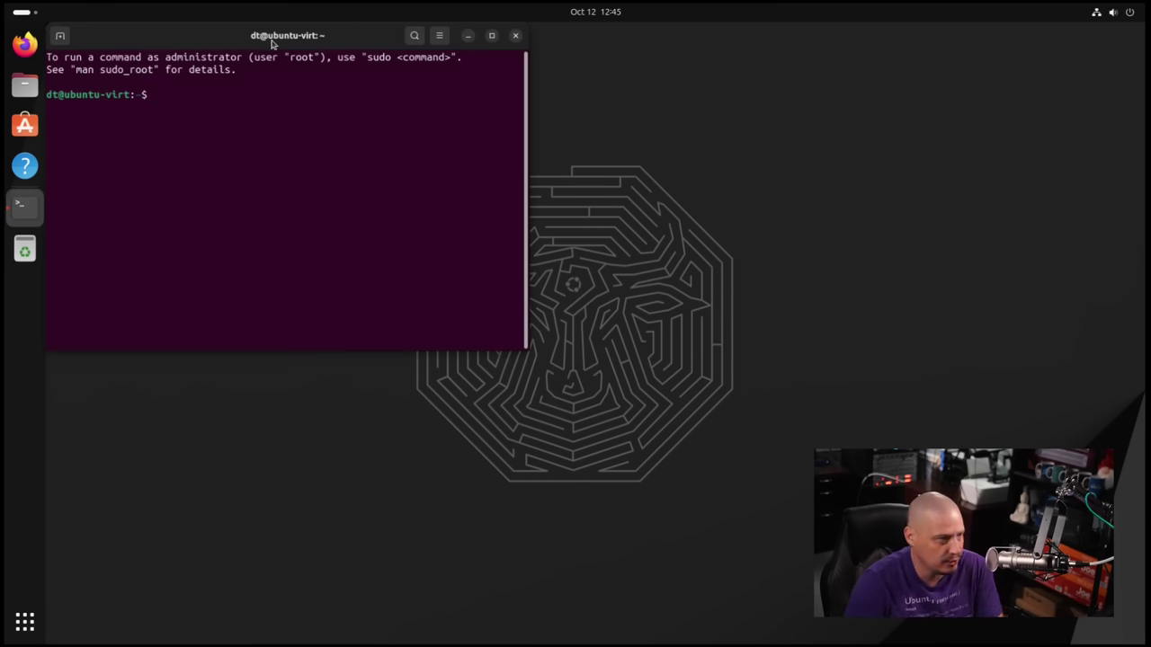
pyautogui.doubleClick(272, 36)
pyautogui.hotkey('ctrl', '+')
pyautogui.hotkey('ctrl', '+')
pyautogui.hotkey('ctrl', '+')
pyautogui.hotkey('ctrl', '+')
pyautogui.hotkey('ctrl', '+')
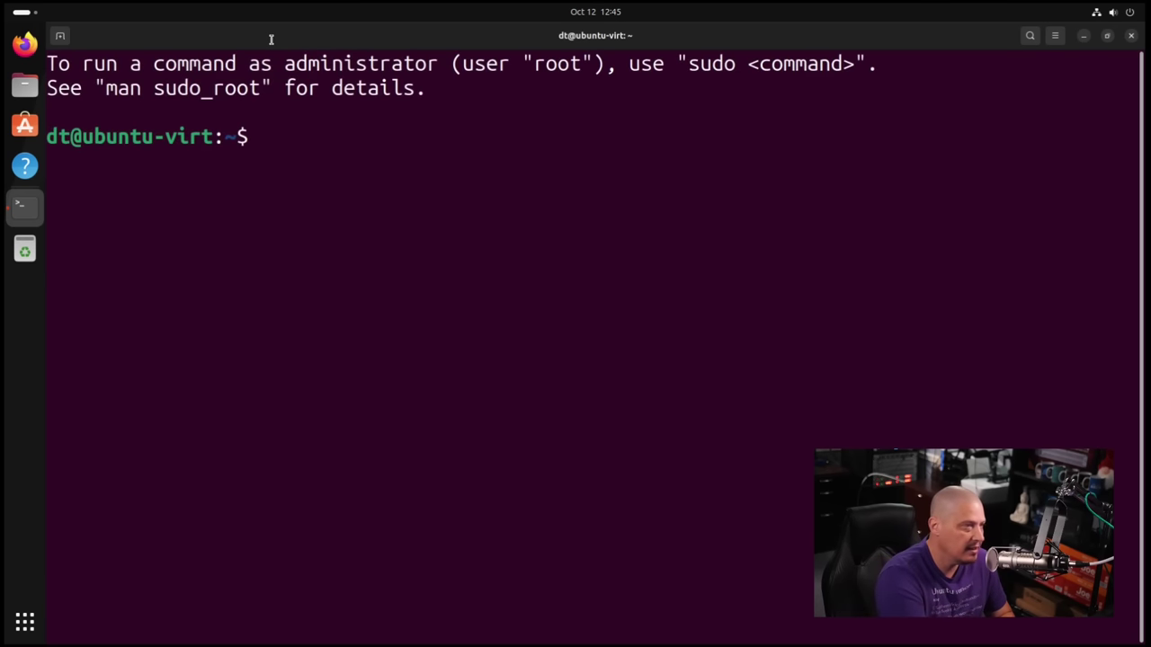
pyautogui.write('snap list')
pyautogui.press('Return')
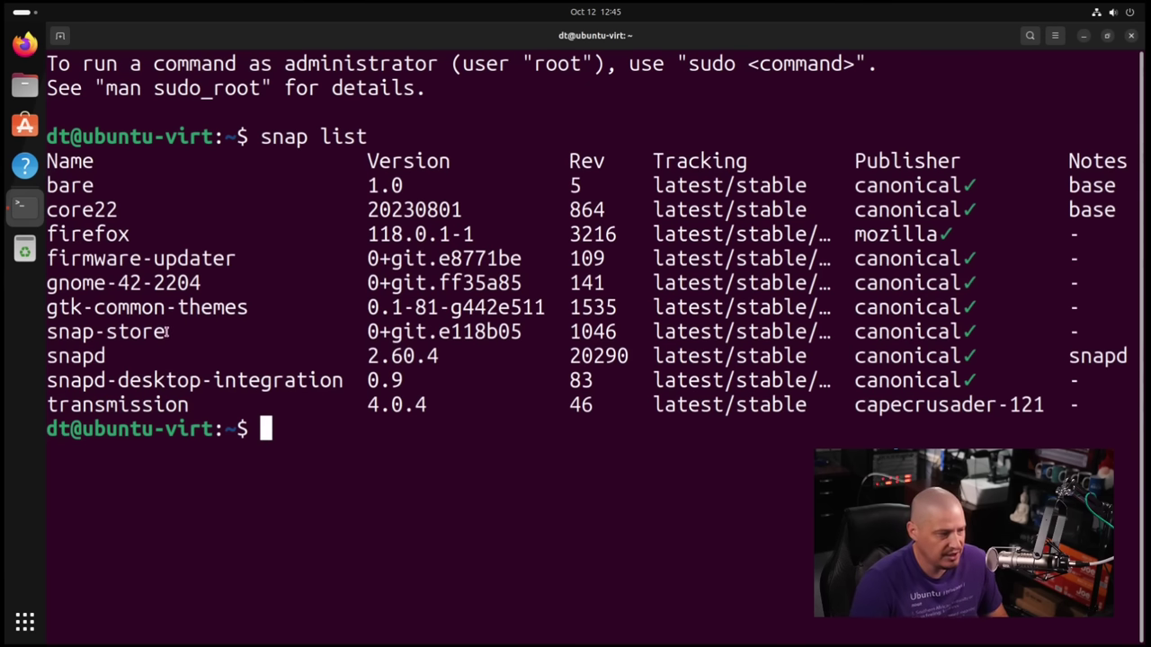
# Highlight the transmission entry in the listing, then exit the terminal.
pyautogui.moveTo(194, 395); pyautogui.dragTo(44, 412)
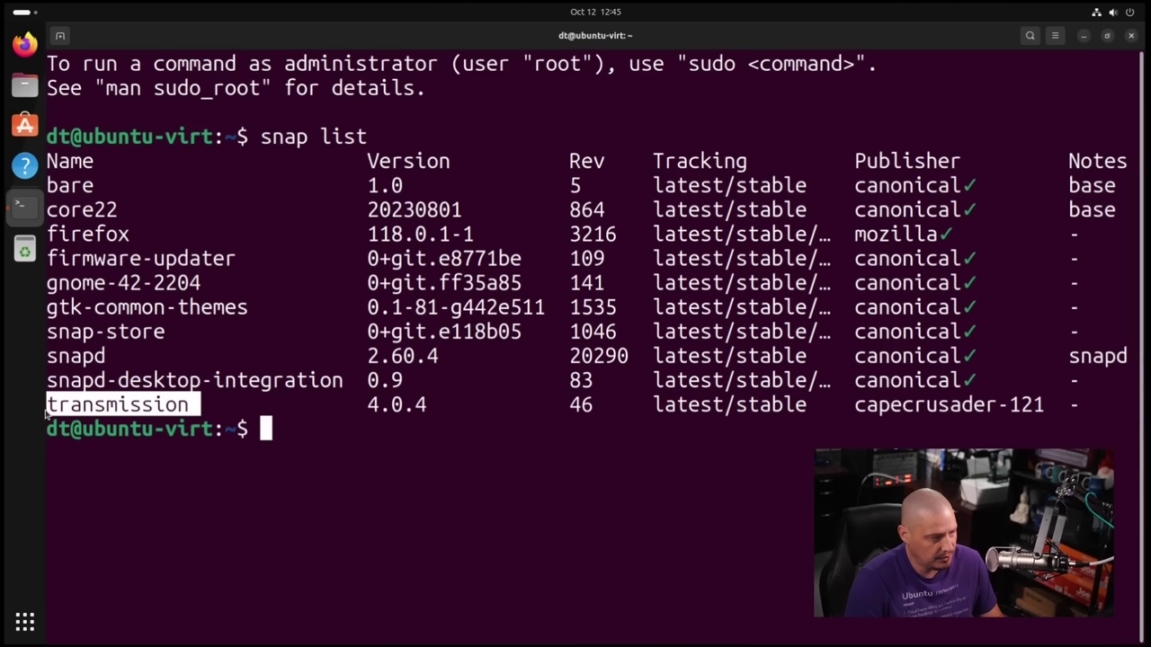
pyautogui.click(412, 518)
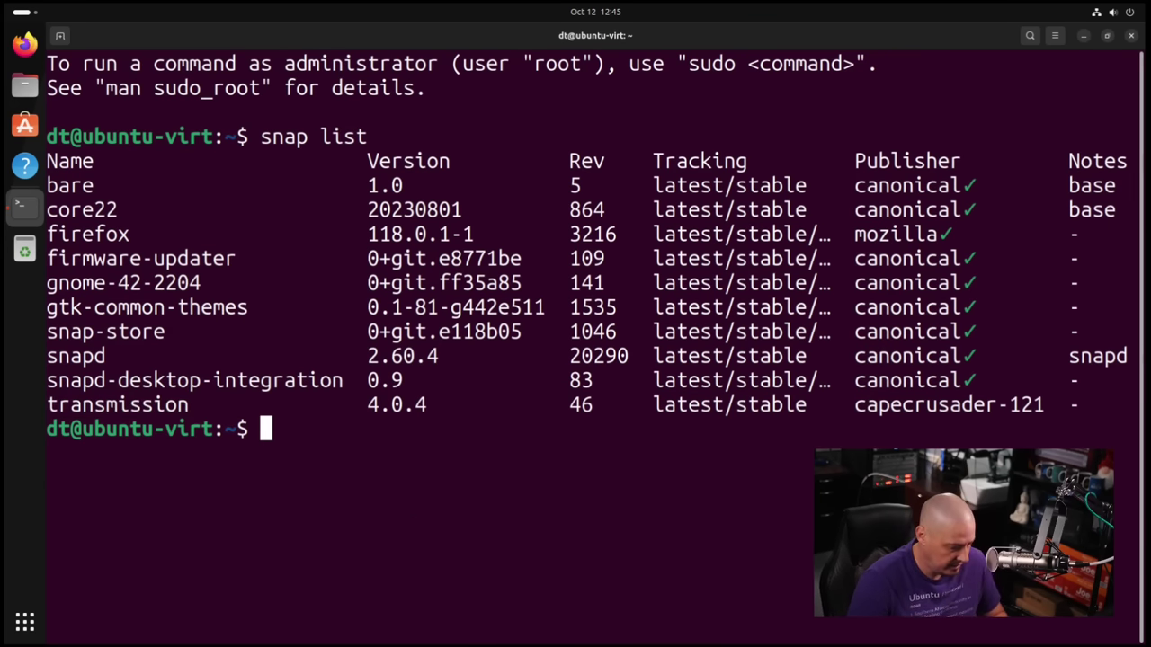
pyautogui.write('exit')
pyautogui.press('Return')
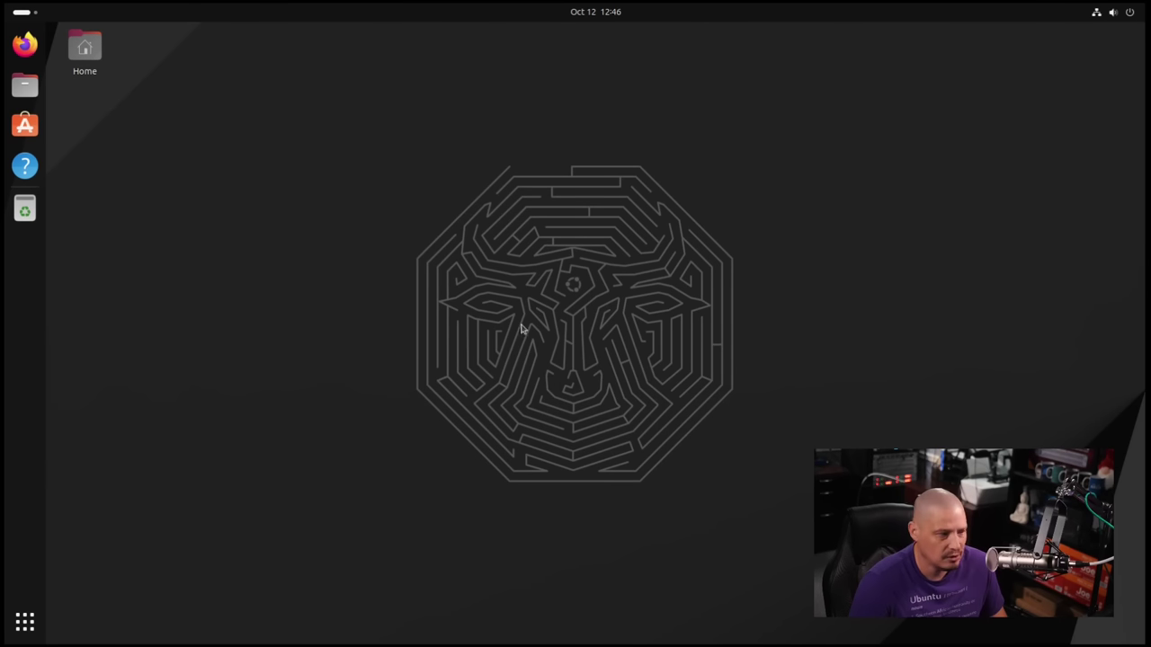
# Open App Center maximized and search for 'htop'.
pyautogui.click(25, 125)
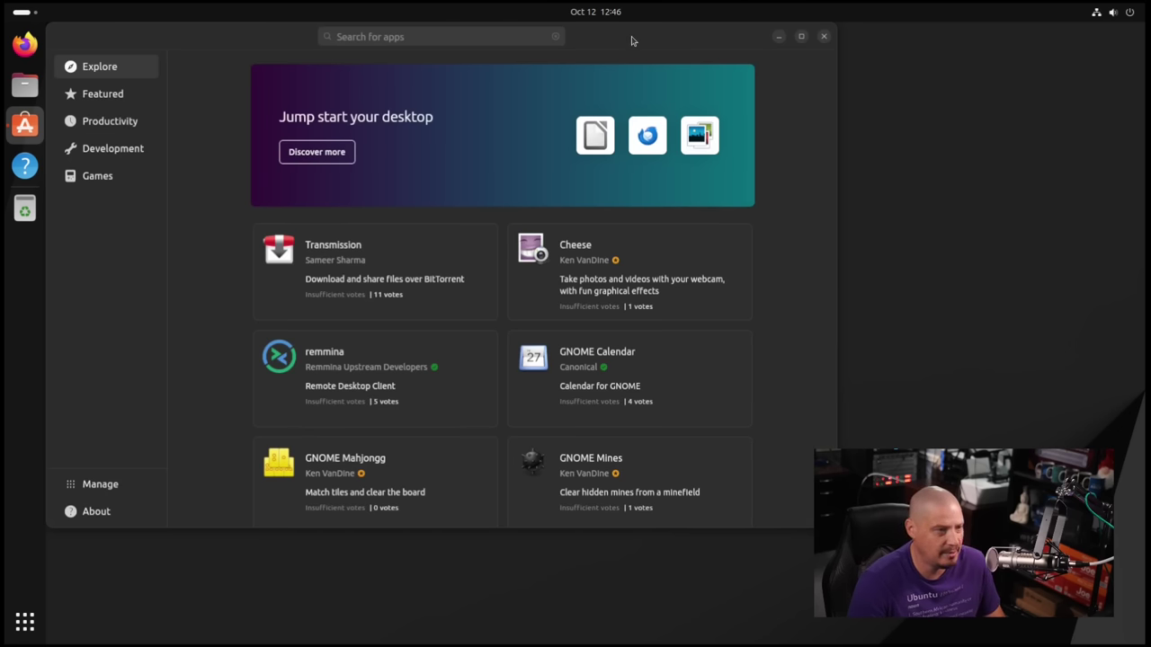
pyautogui.doubleClick(631, 38)
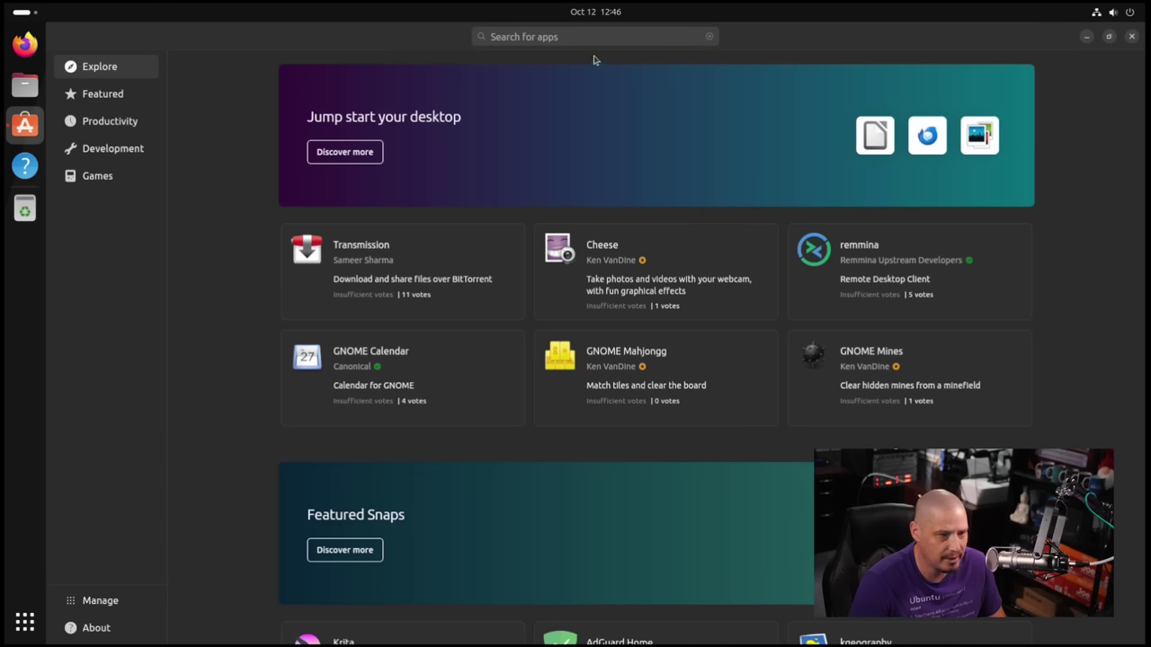
pyautogui.click(537, 38)
pyautogui.write('htop')
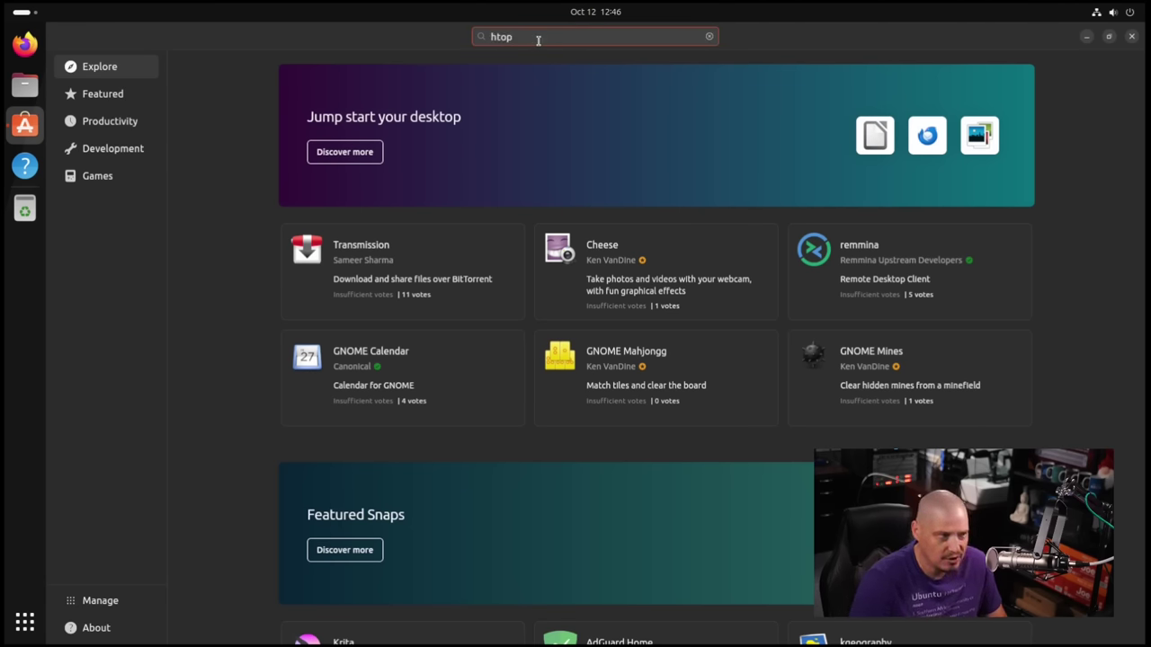
pyautogui.press('Return')
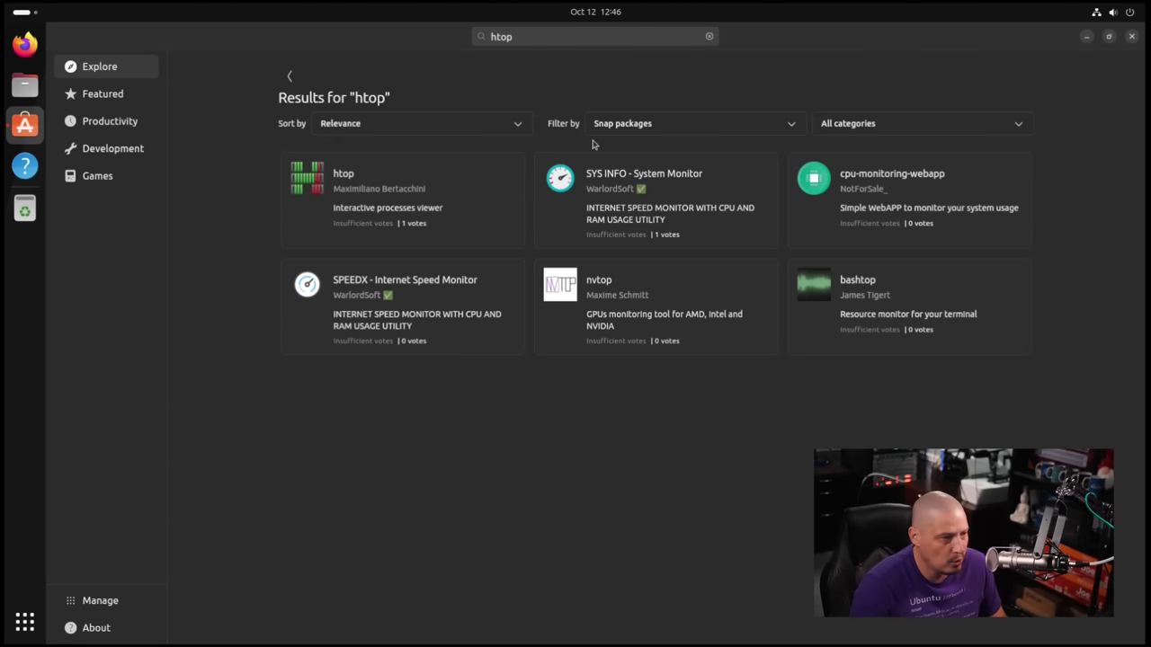
# Set the results filter to Debian packages instead of snaps.
pyautogui.click(642, 131)
pyautogui.click(632, 151)
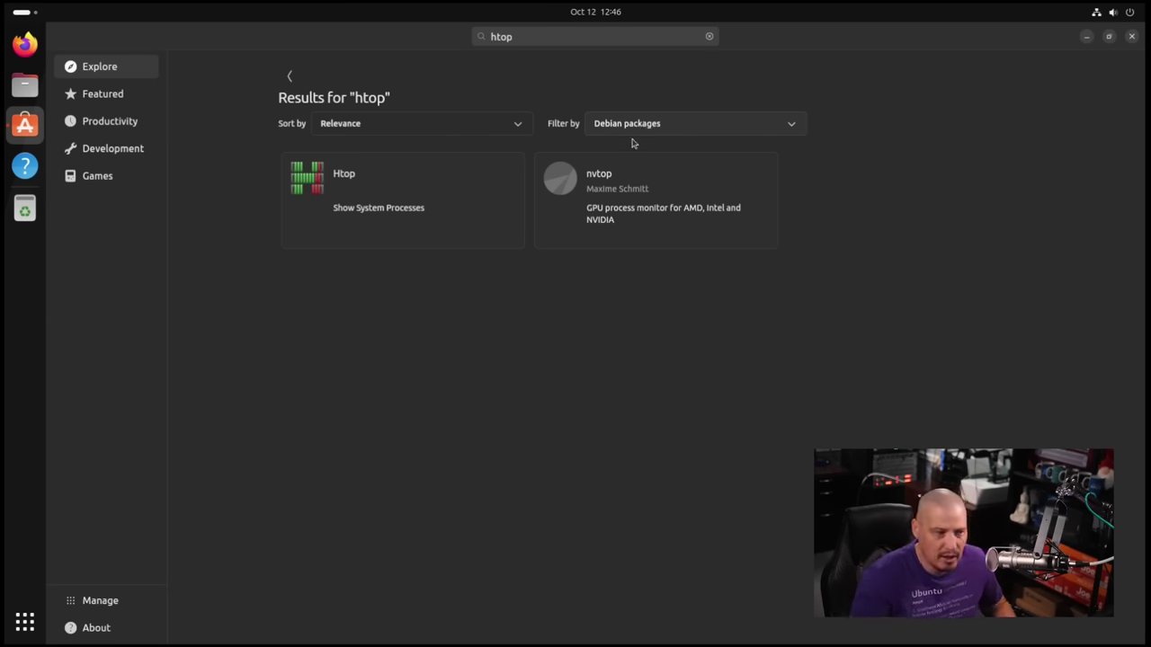
pyautogui.click(630, 125)
pyautogui.click(624, 126)
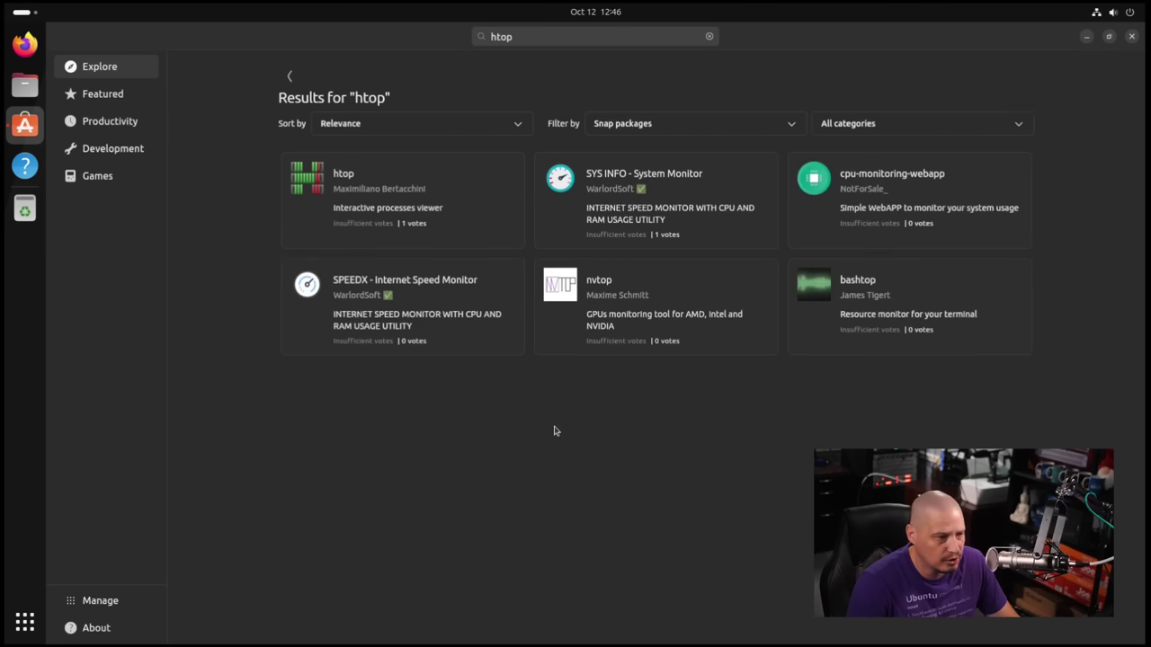
pyautogui.click(626, 123)
pyautogui.click(631, 153)
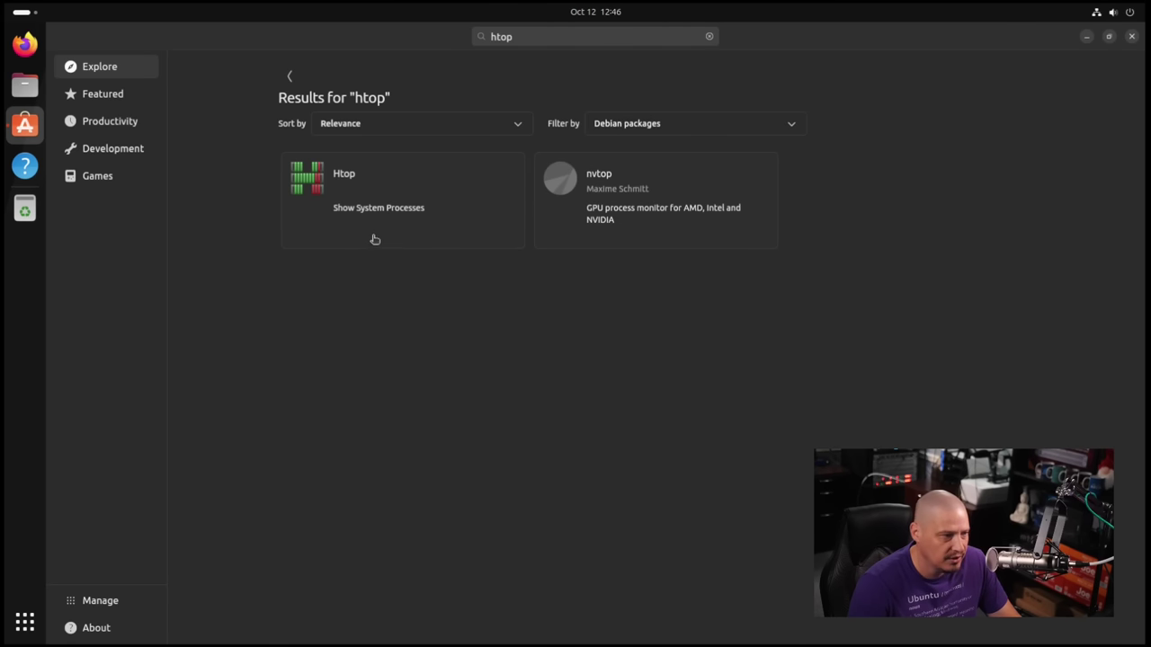
# Install the Htop 3.2.2-2 Debian package with the account password, then close App Center.
pyautogui.click(355, 199)
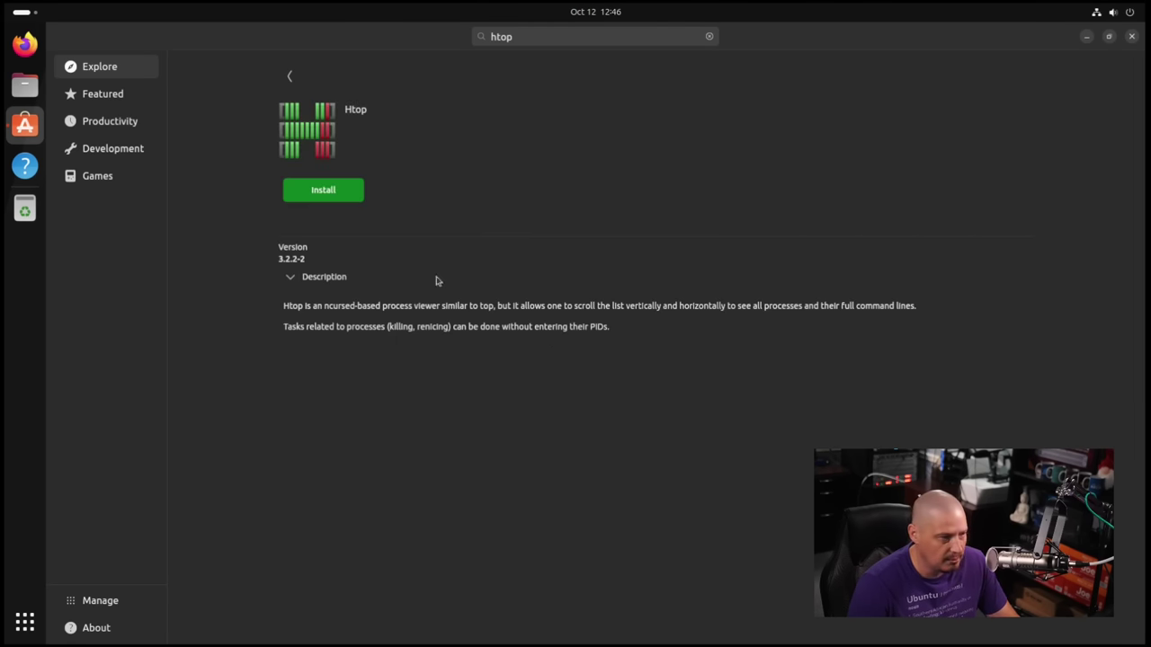
pyautogui.click(329, 191)
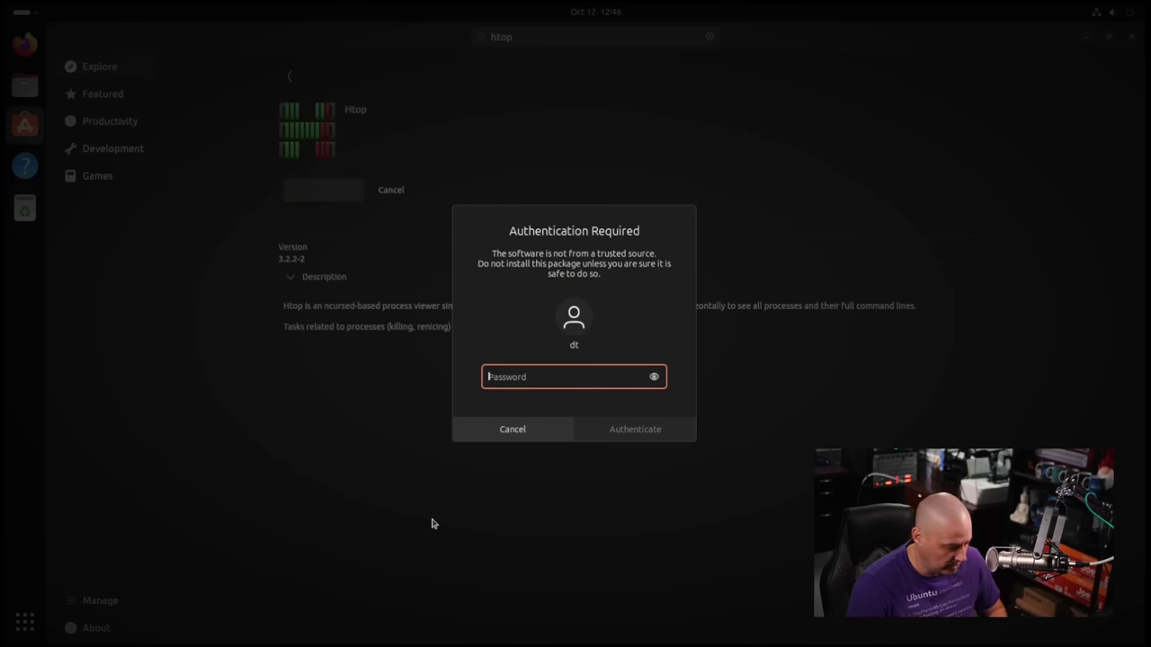
pyautogui.write('********')
pyautogui.press('Return')
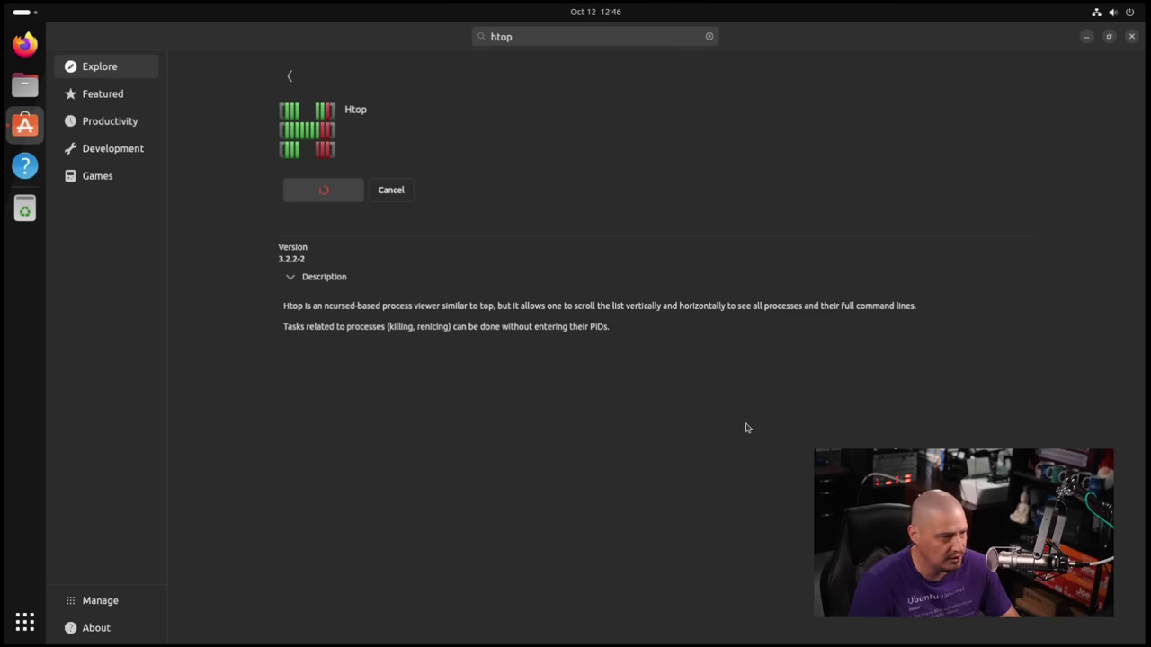
pyautogui.click(1131, 36)
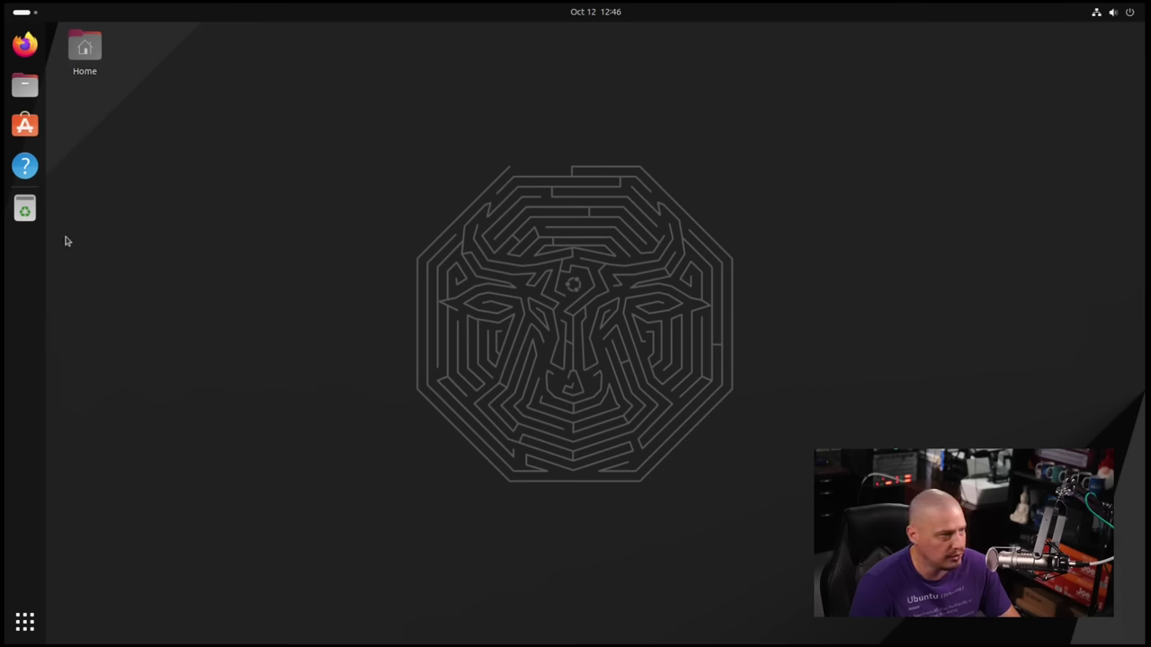
# Open a terminal and run htop maximized with zoomed-in text, then close the terminal.
pyautogui.hotkey('ctrl', 'alt', 't')
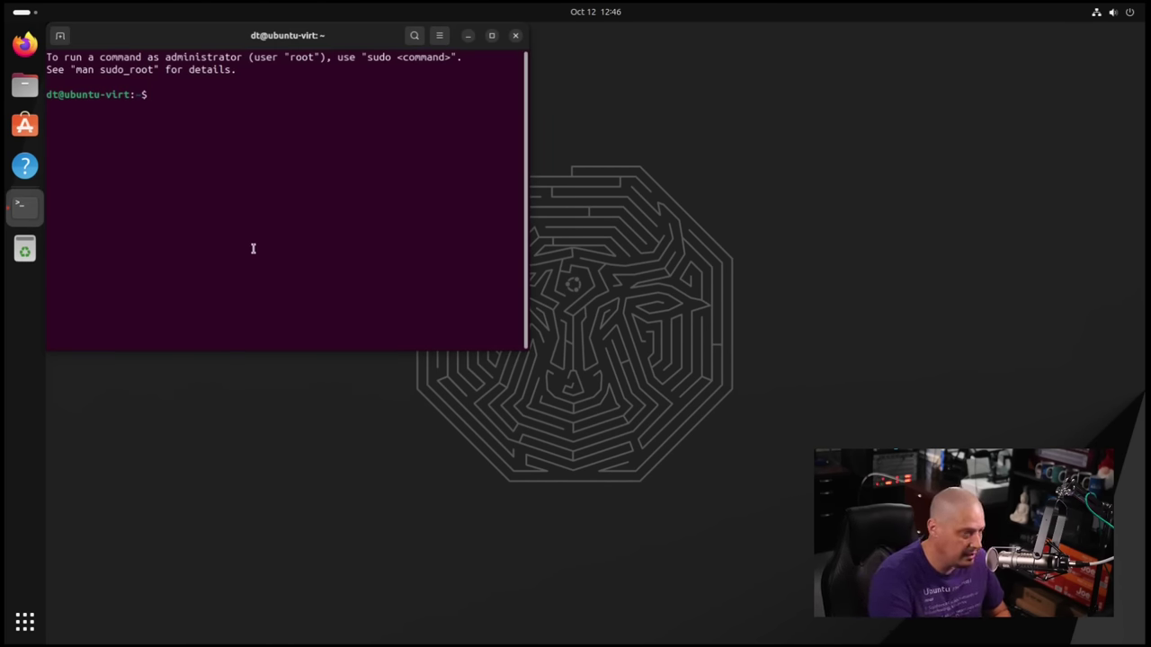
pyautogui.write('htop')
pyautogui.press('Return')
pyautogui.doubleClick(337, 37)
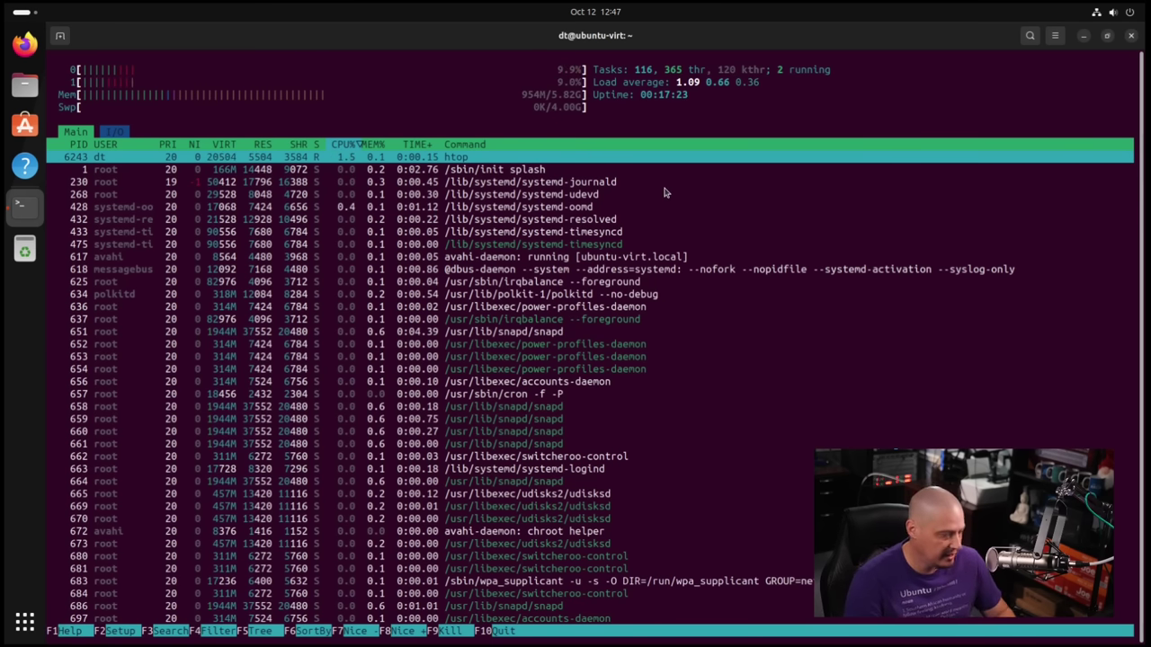
pyautogui.hotkey('ctrl', '+')
pyautogui.hotkey('ctrl', '+')
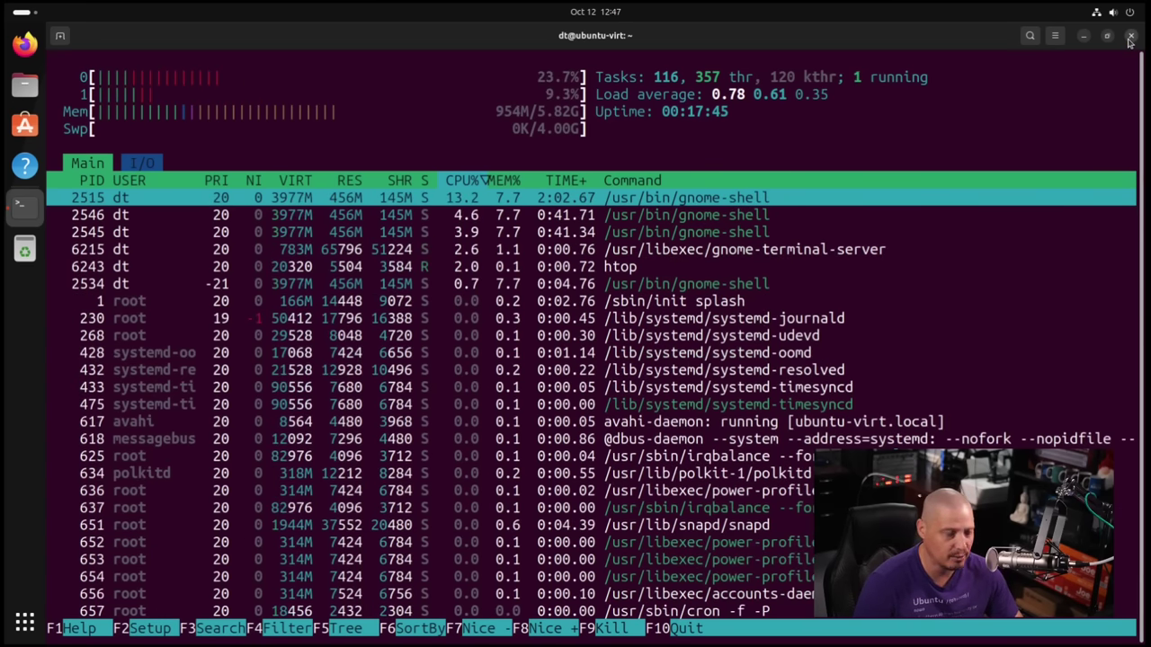
pyautogui.click(1130, 38)
pyautogui.click(662, 374)
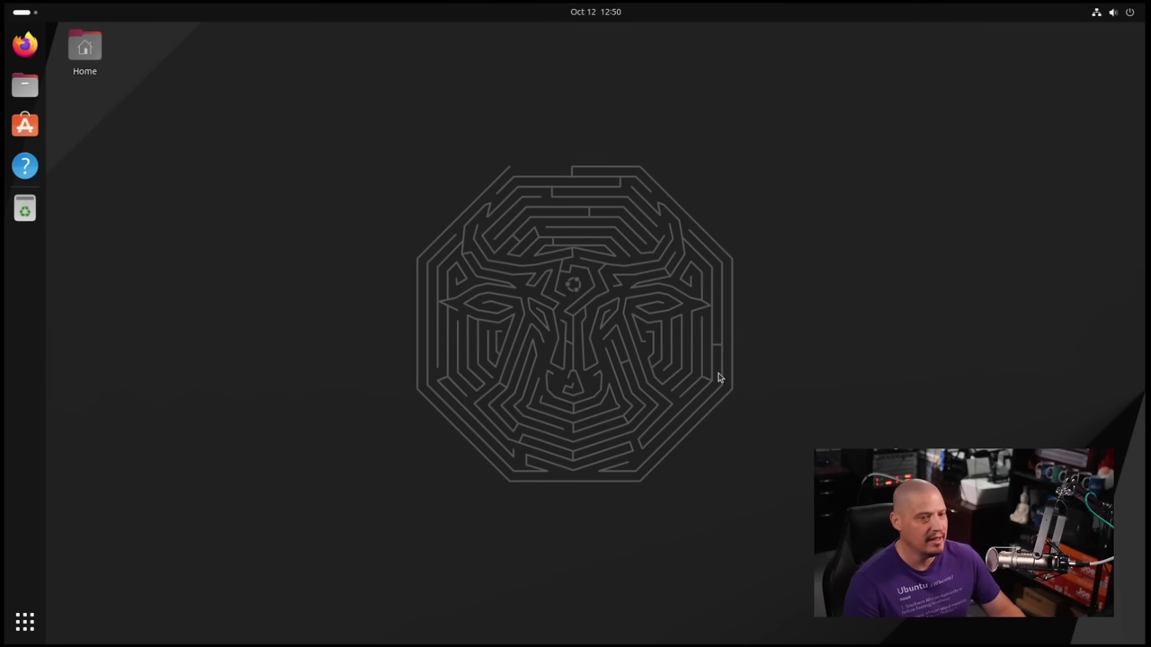
pyautogui.click(606, 15)
pyautogui.click(976, 88)
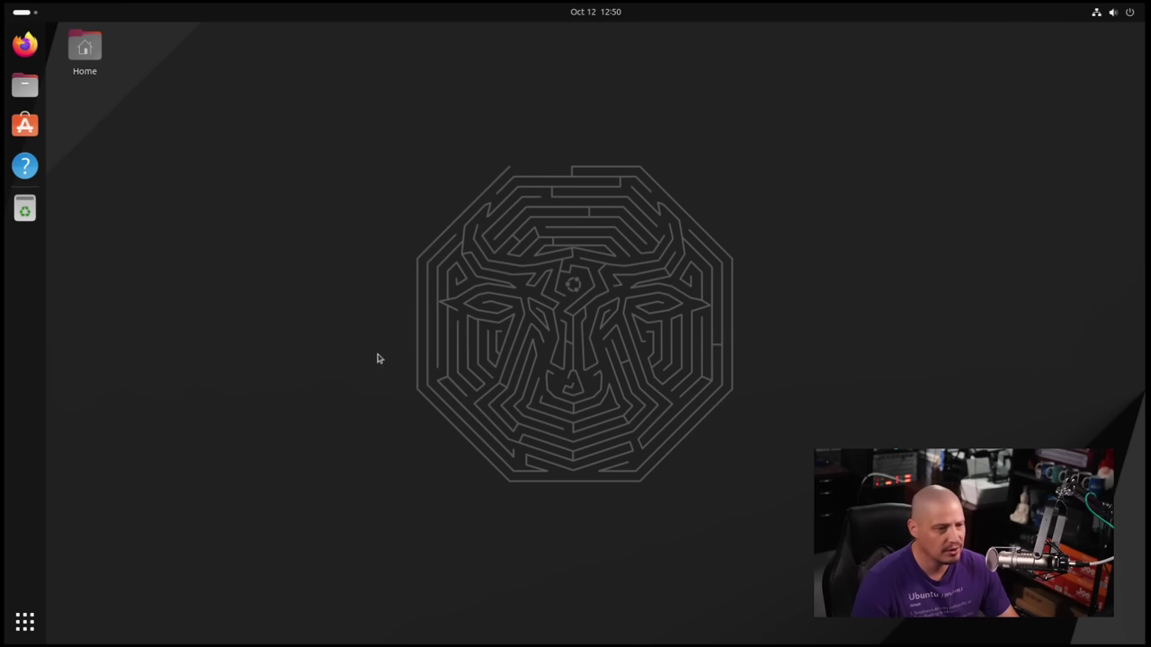
# Open Change Background from the desktop menu and preview the pixel-art warrior wallpaper.
pyautogui.rightClick(490, 252)
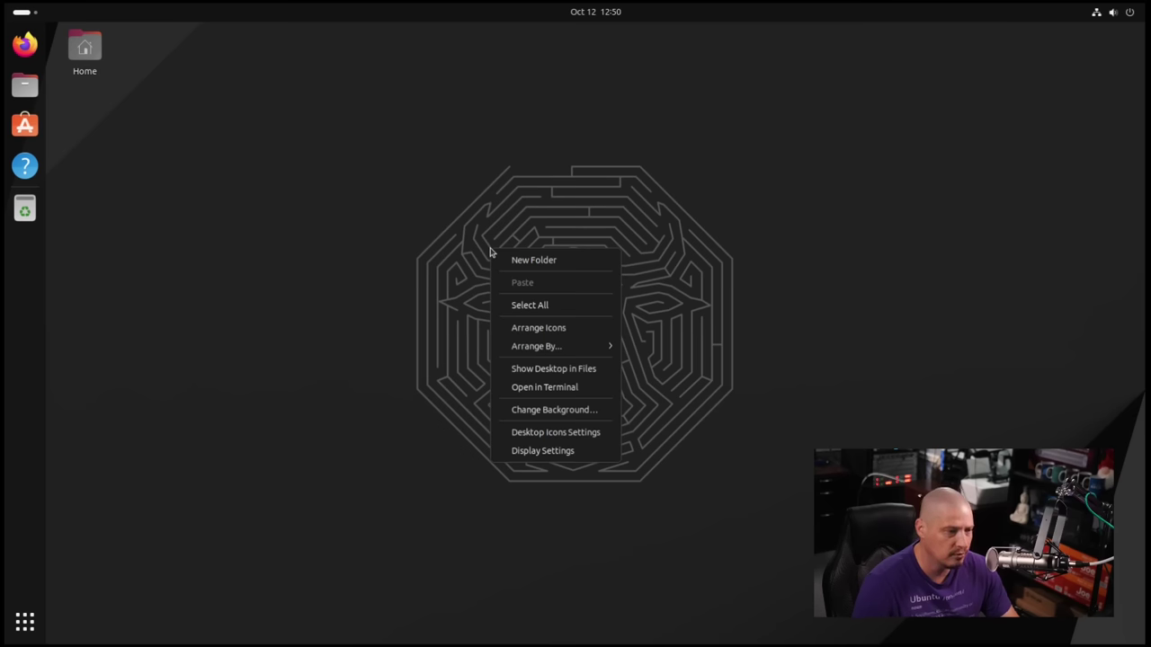
pyautogui.click(483, 210)
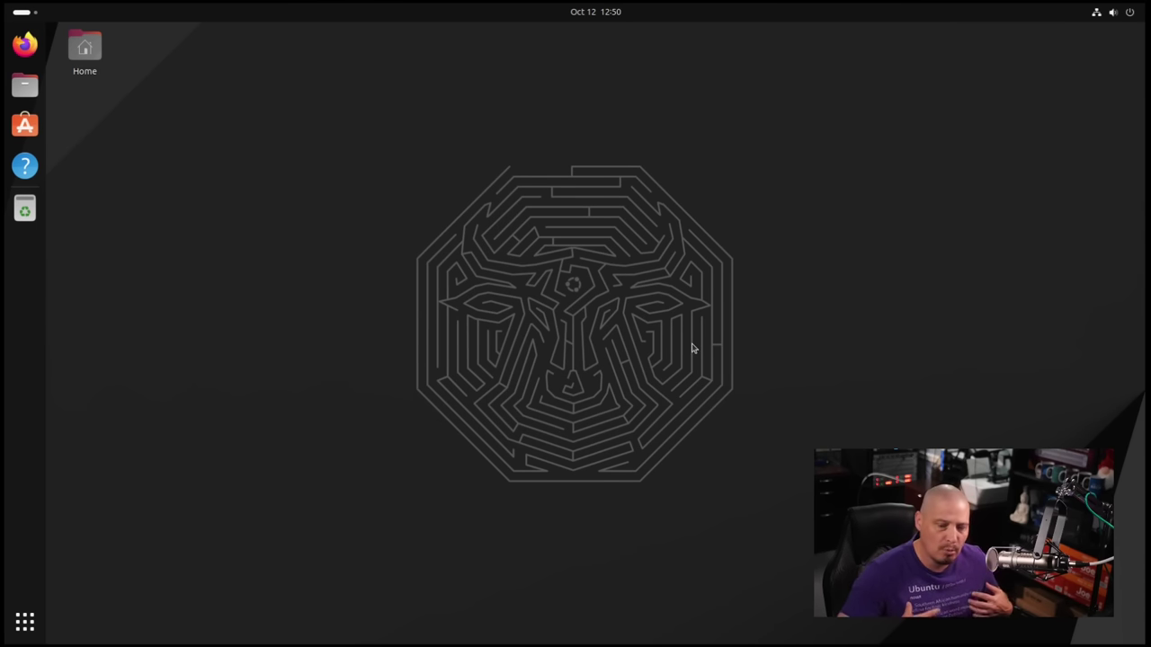
pyautogui.rightClick(447, 140)
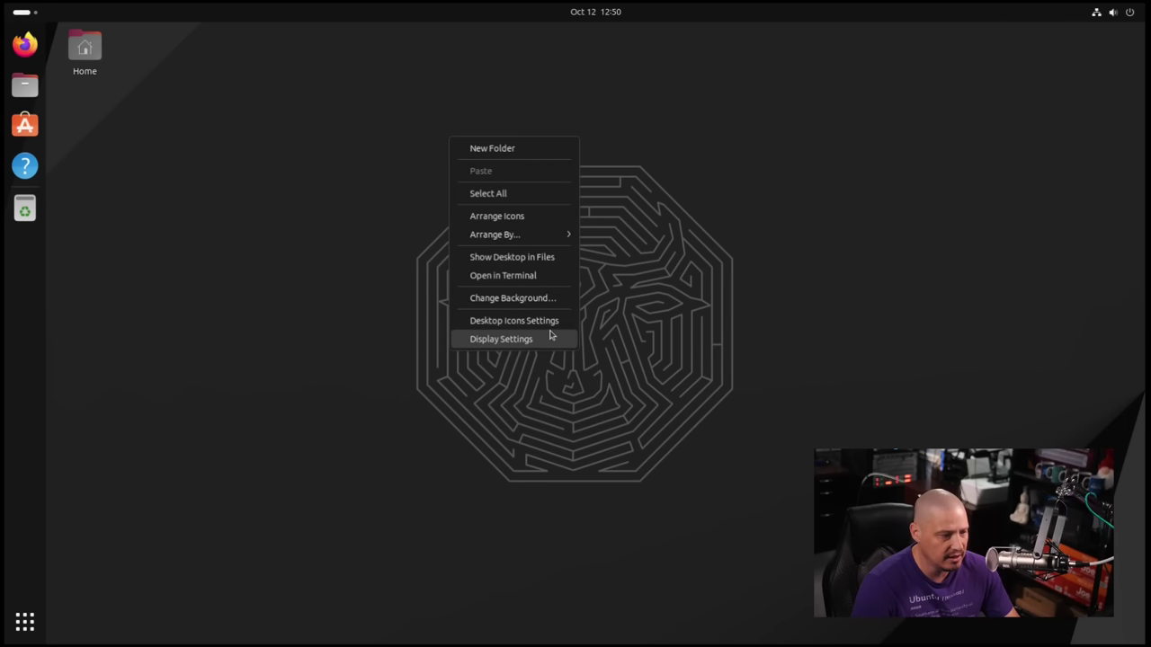
pyautogui.click(549, 299)
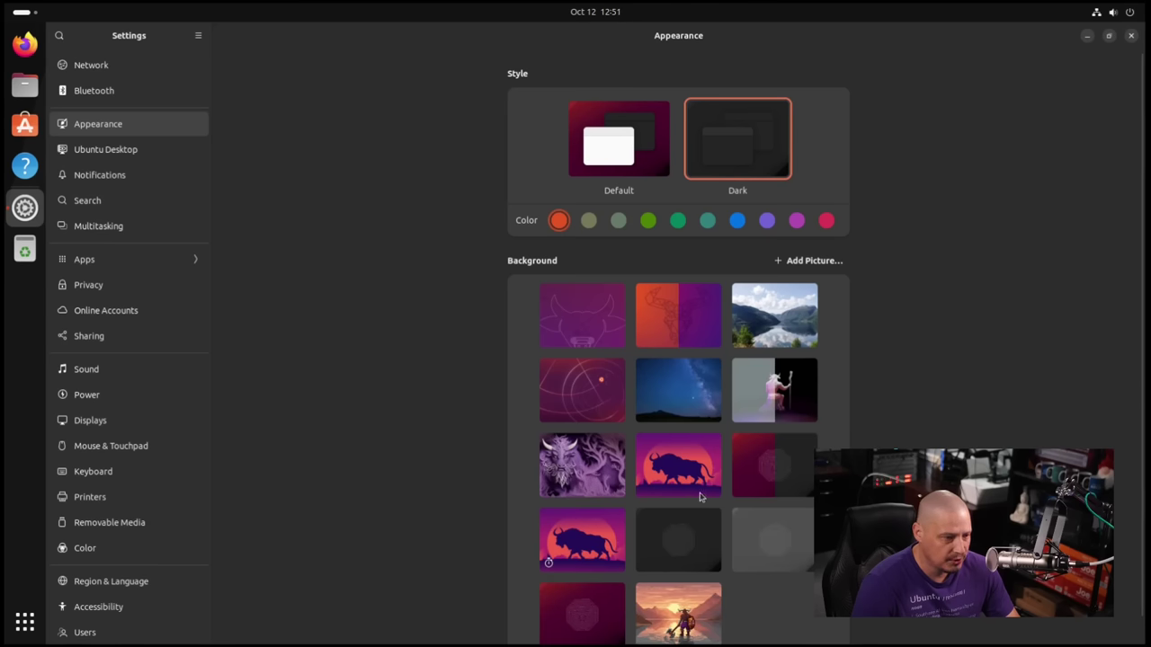
pyautogui.scroll(-1, 678, 348)
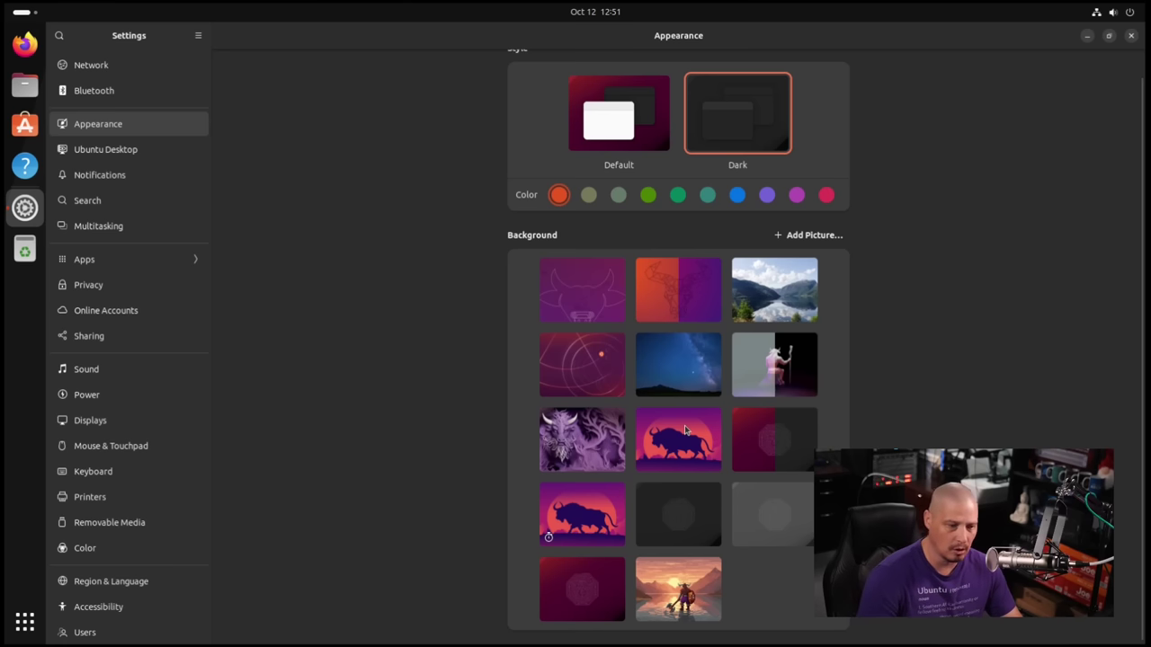
pyautogui.click(676, 597)
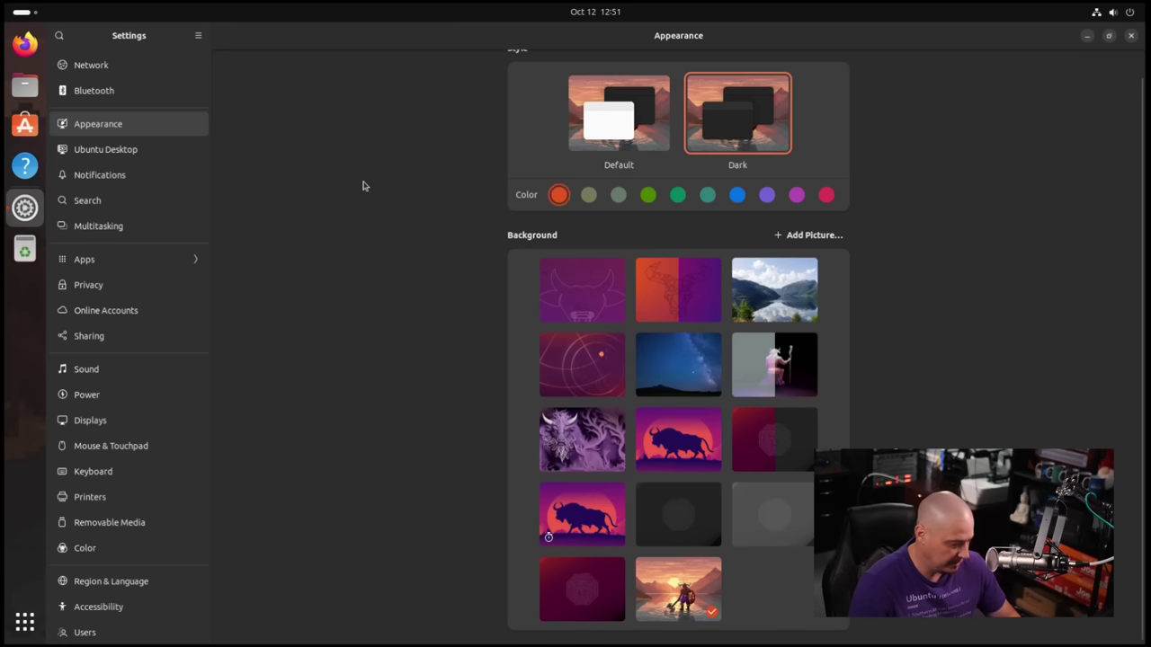
pyautogui.press('super+Page_Down')
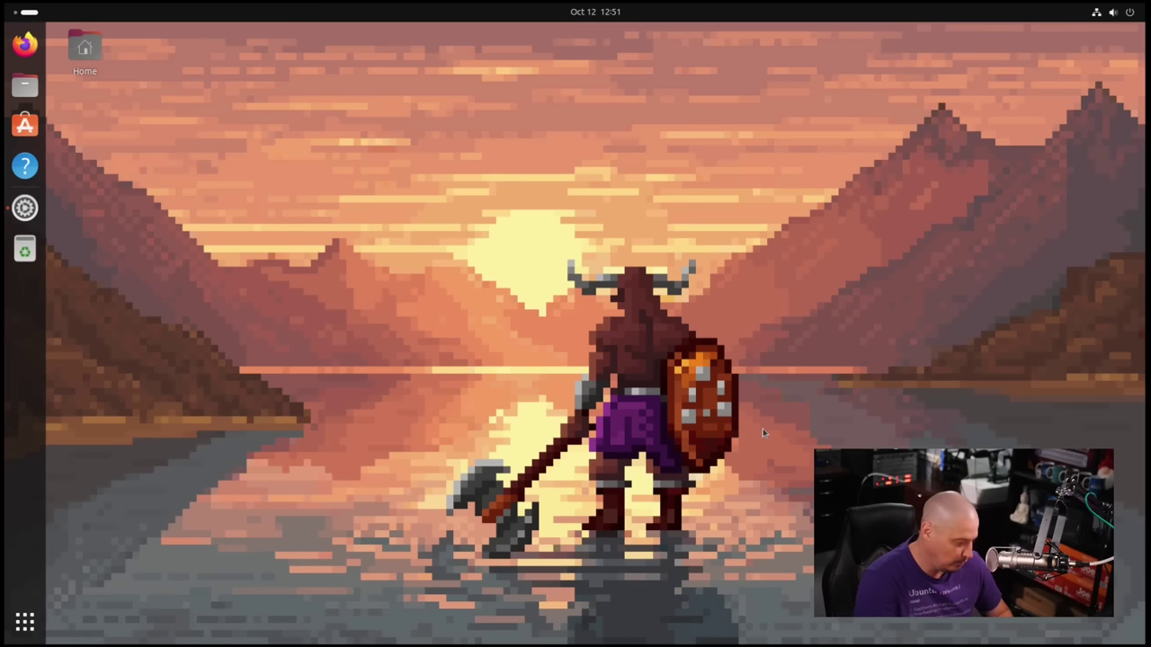
# Preview the purple horned creature wallpaper, then settle on the orange and purple one.
pyautogui.press('super+Page_Up')
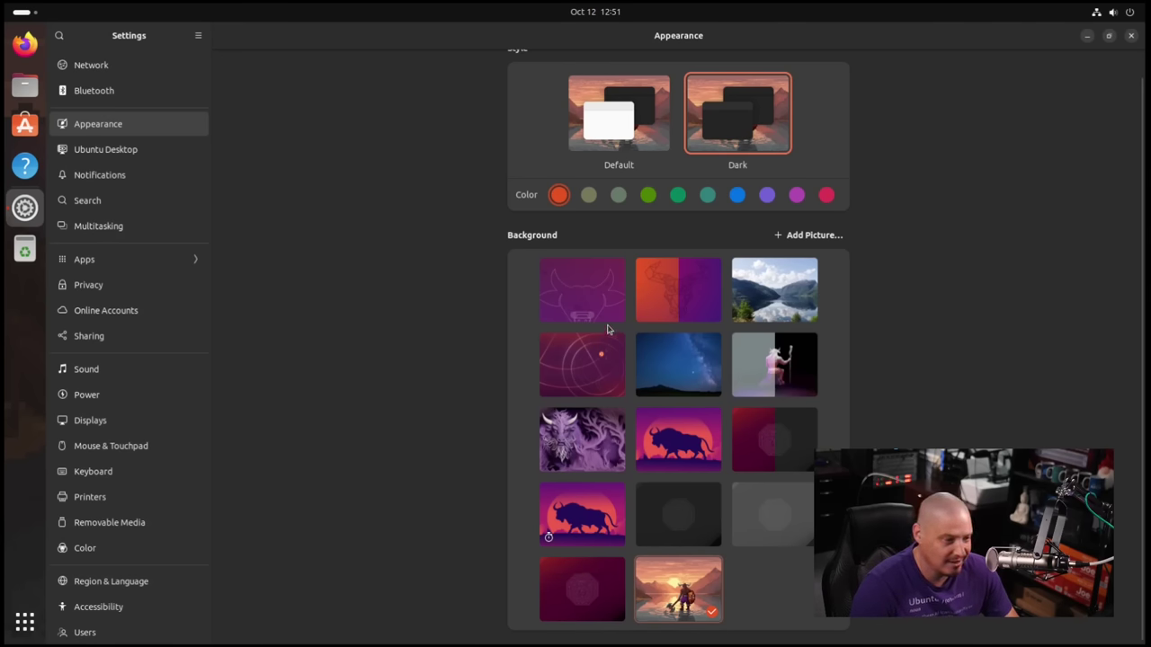
pyautogui.click(561, 436)
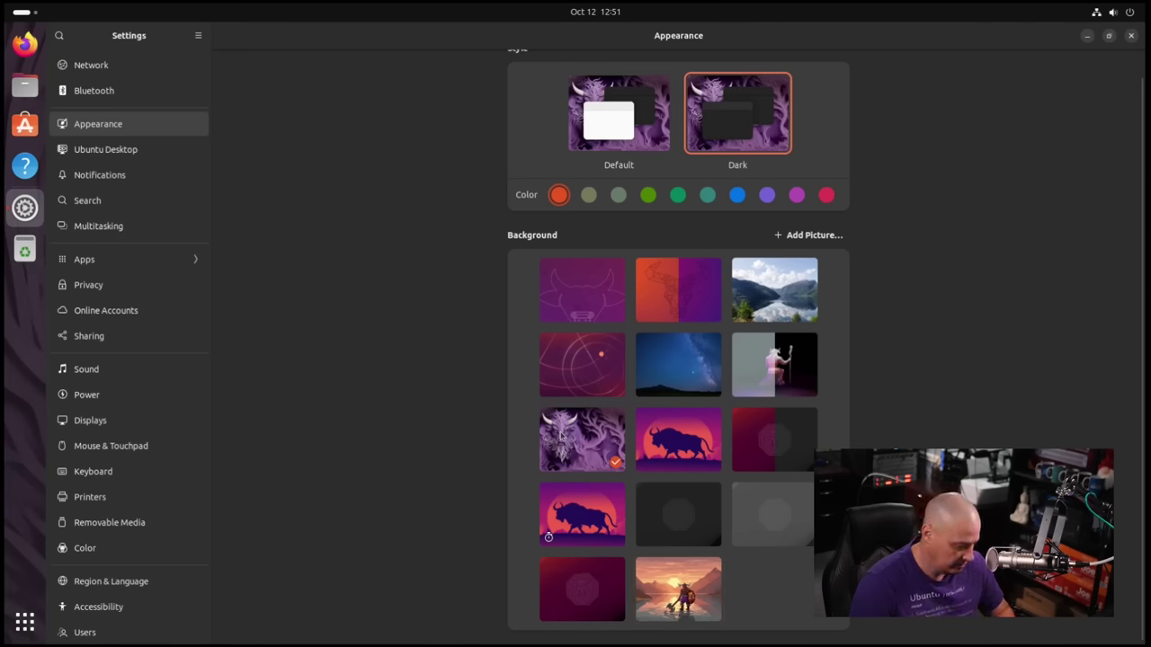
pyautogui.press('super+Page_Down')
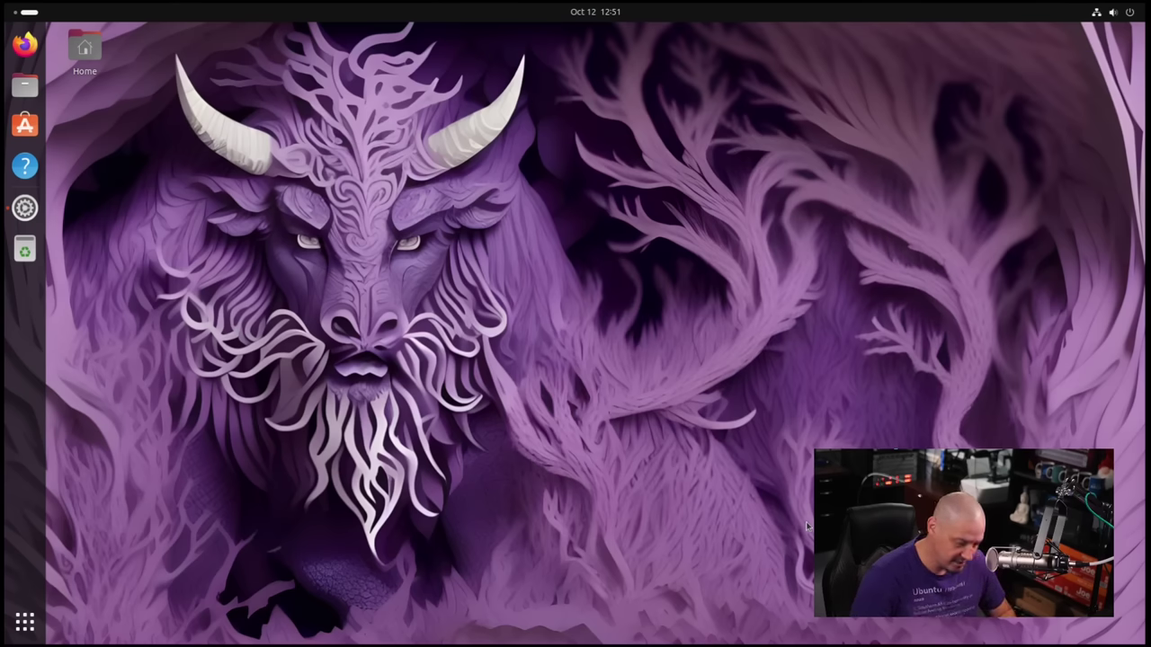
pyautogui.press('super+Page_Up')
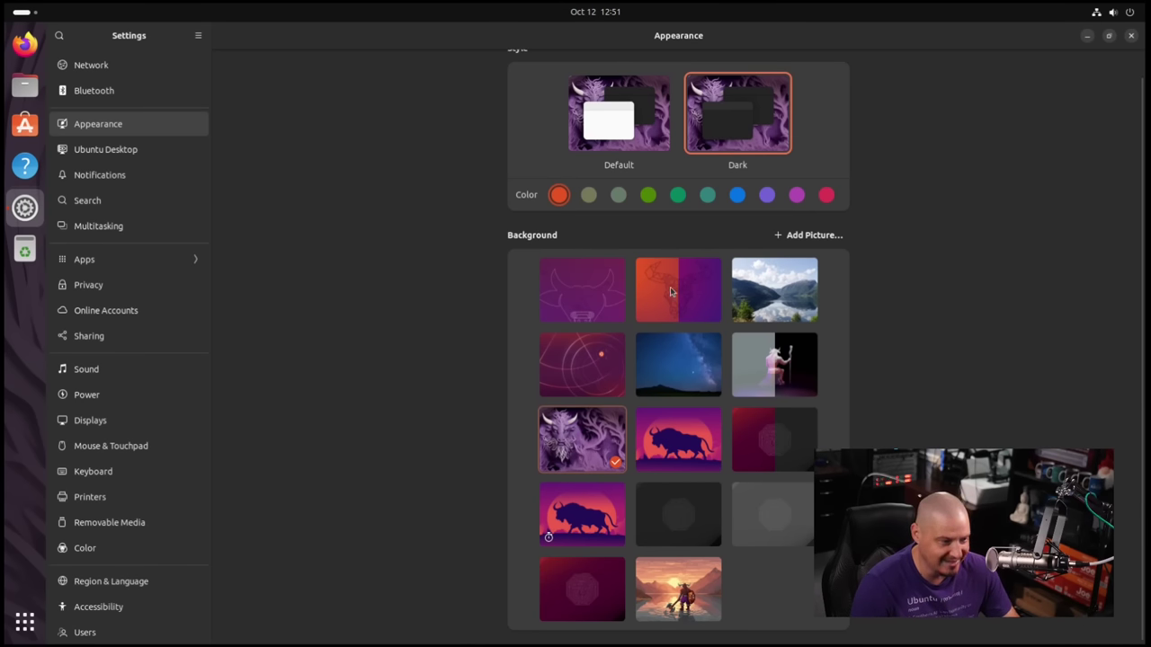
pyautogui.click(673, 292)
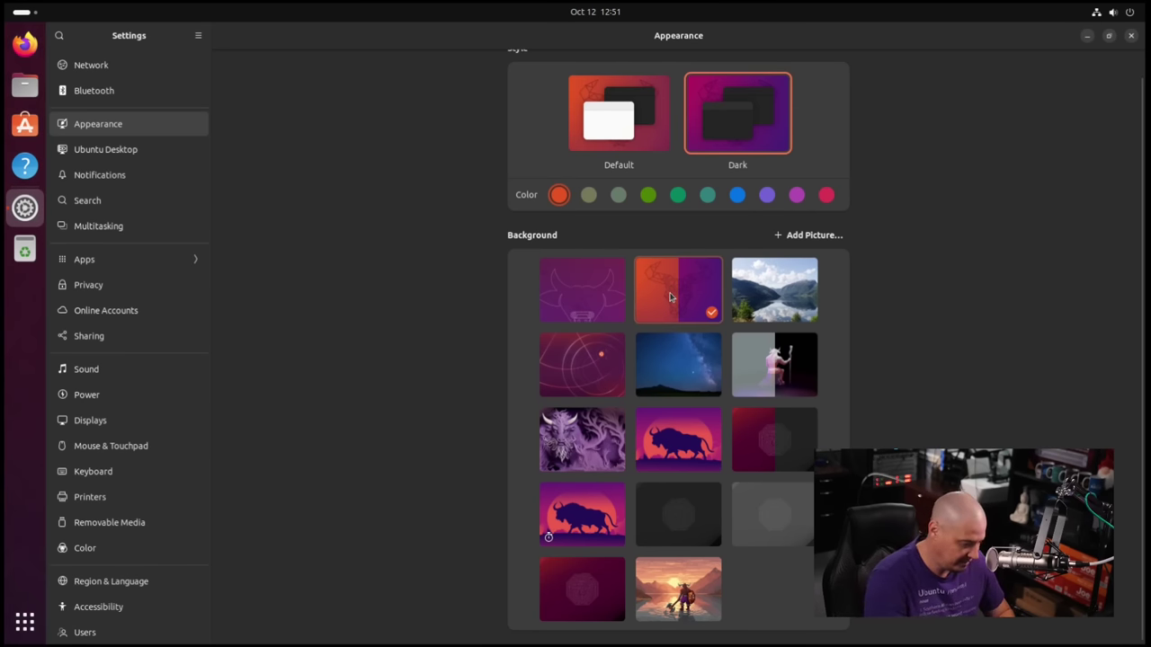
pyautogui.press('super+Page_Down')
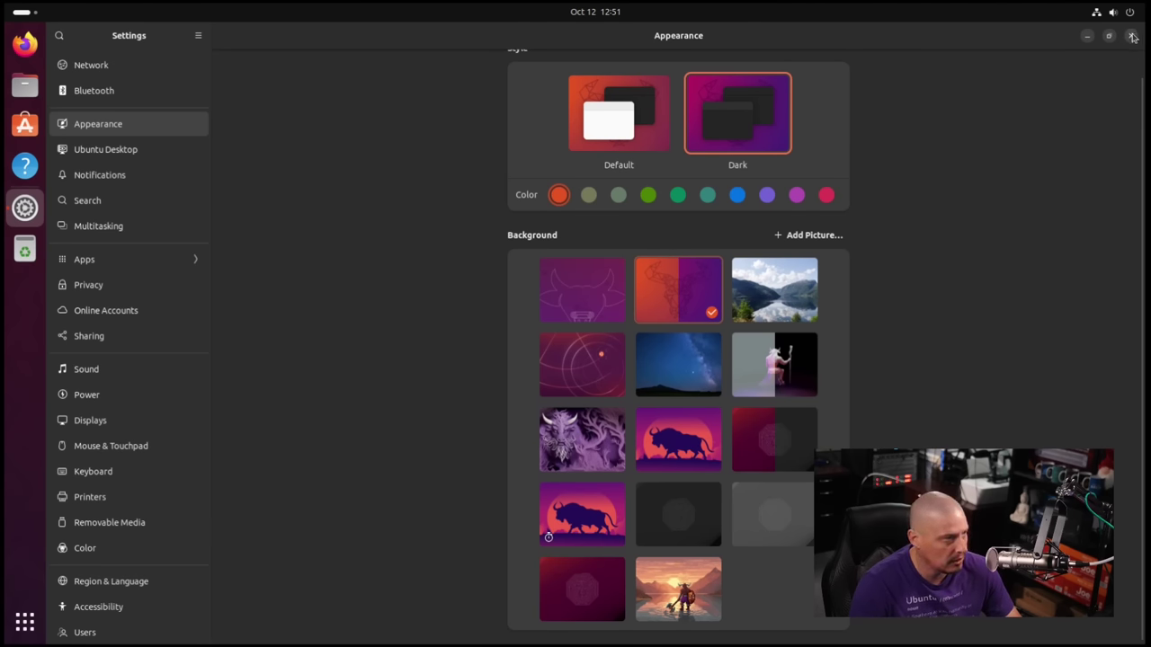
# Restore the Settings window to a smaller size, centre it on screen, then close it.
pyautogui.doubleClick(801, 44)
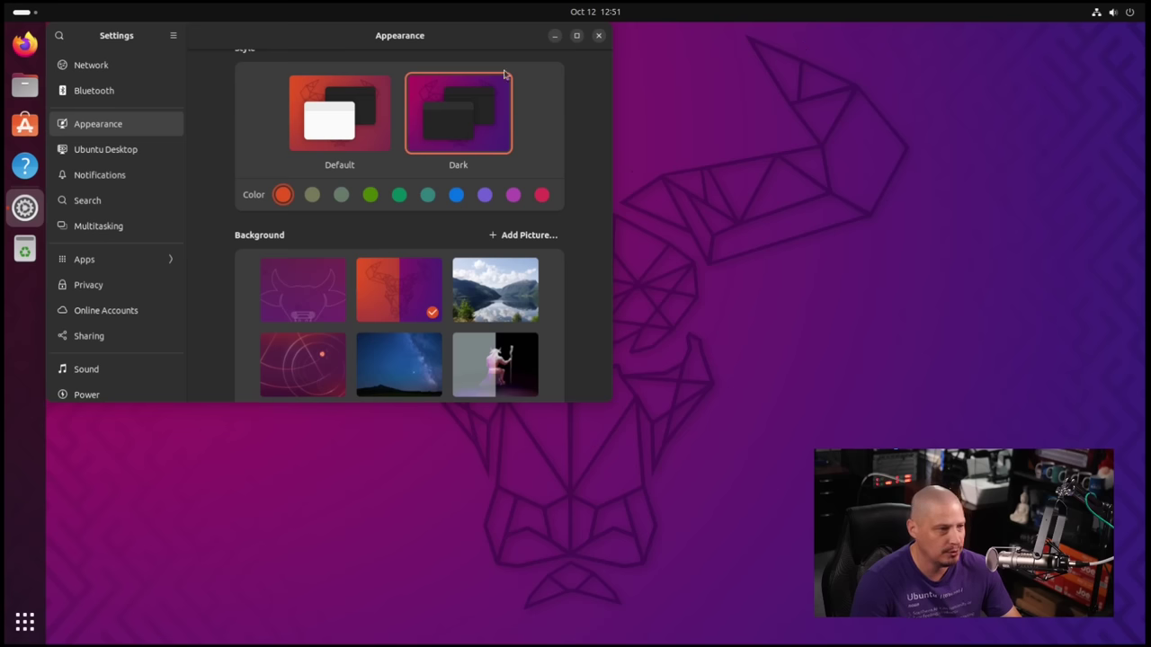
pyautogui.moveTo(374, 43); pyautogui.dragTo(714, 142)
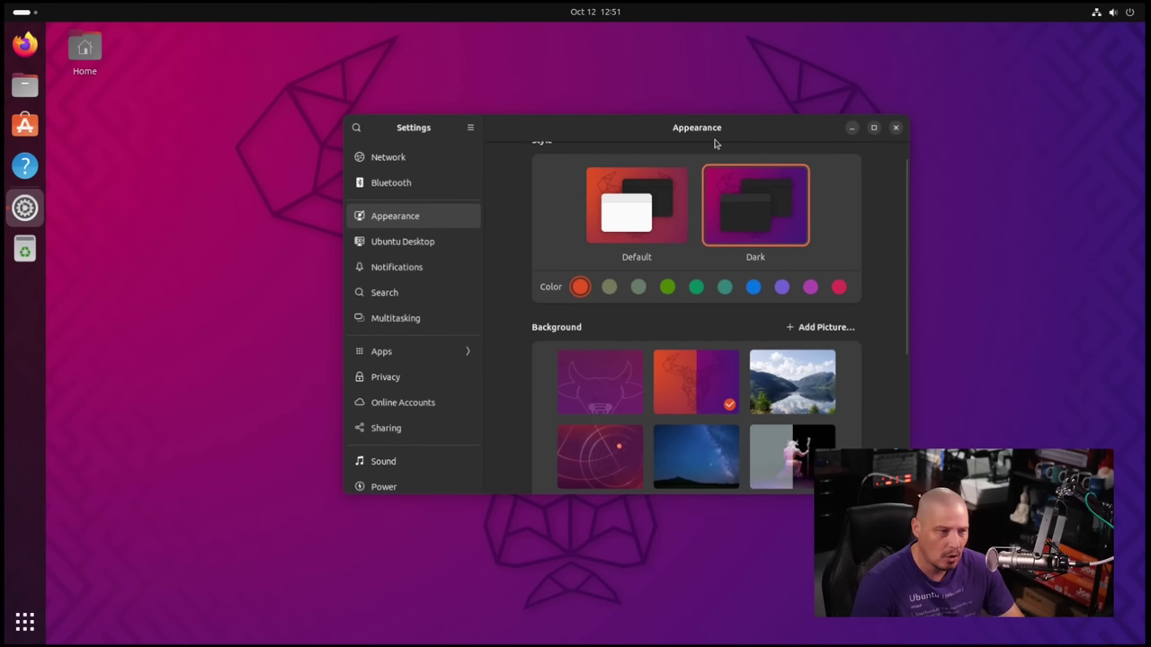
pyautogui.scroll(1, 809, 257)
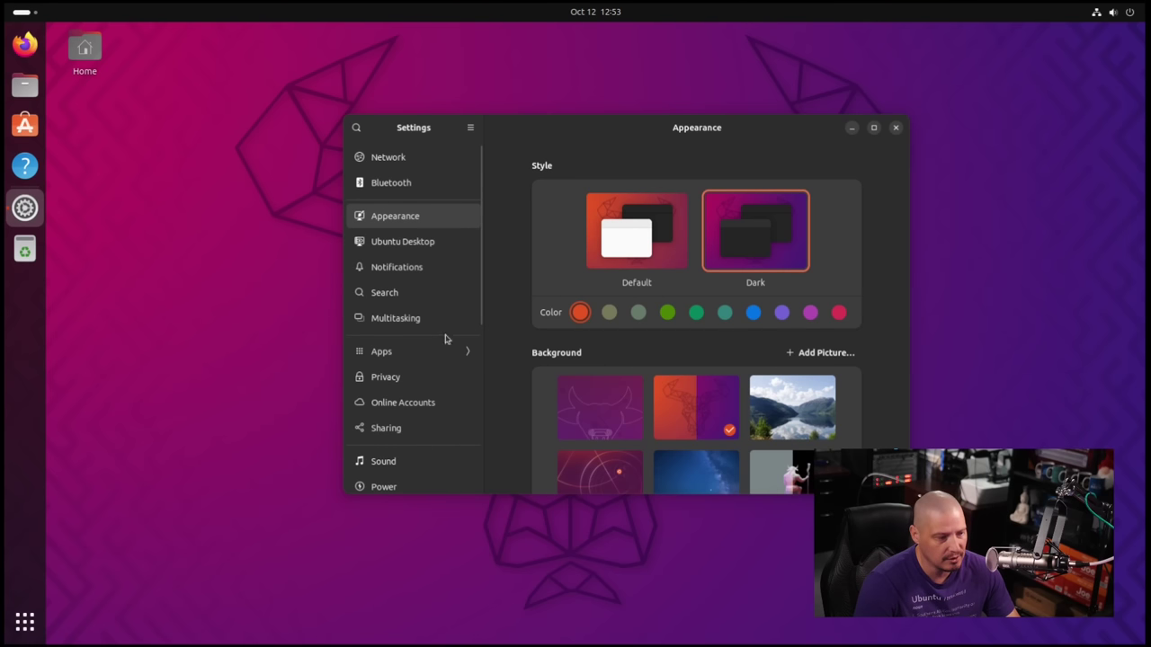
pyautogui.click(896, 128)
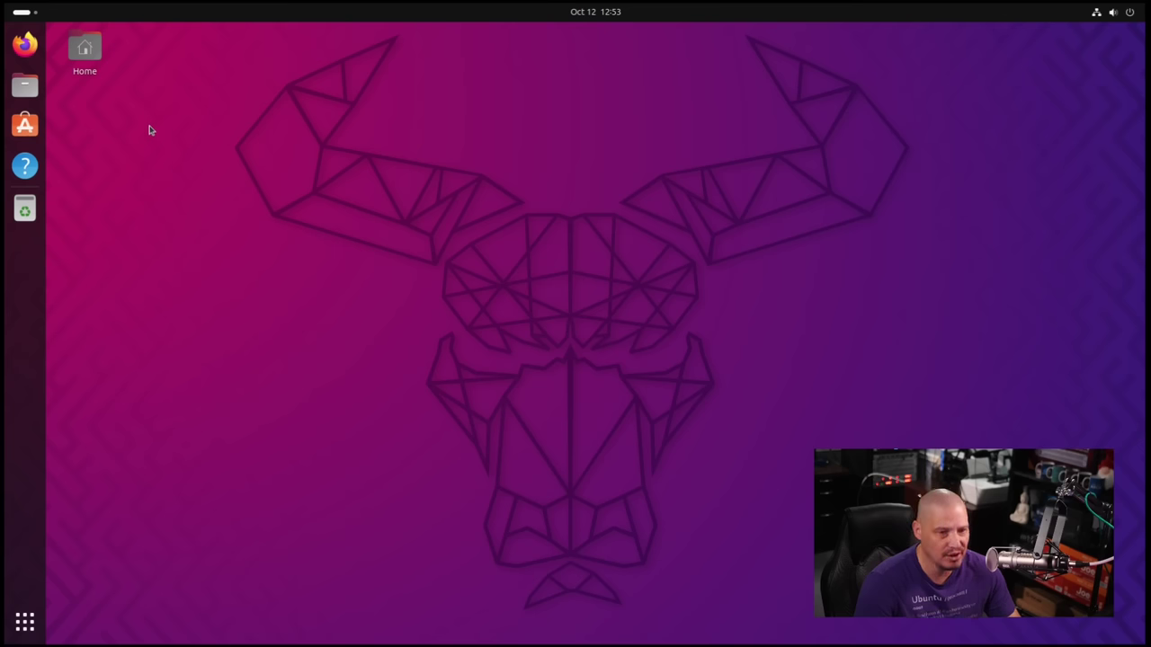
pyautogui.click(26, 88)
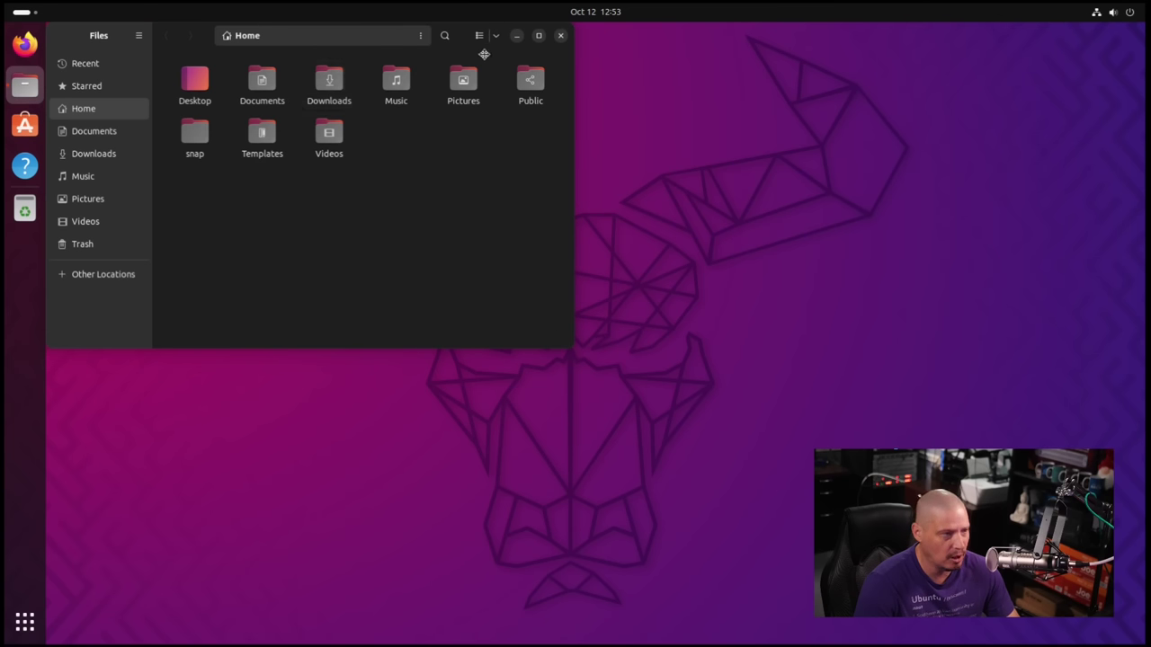
pyautogui.moveTo(485, 52); pyautogui.dragTo(747, 154)
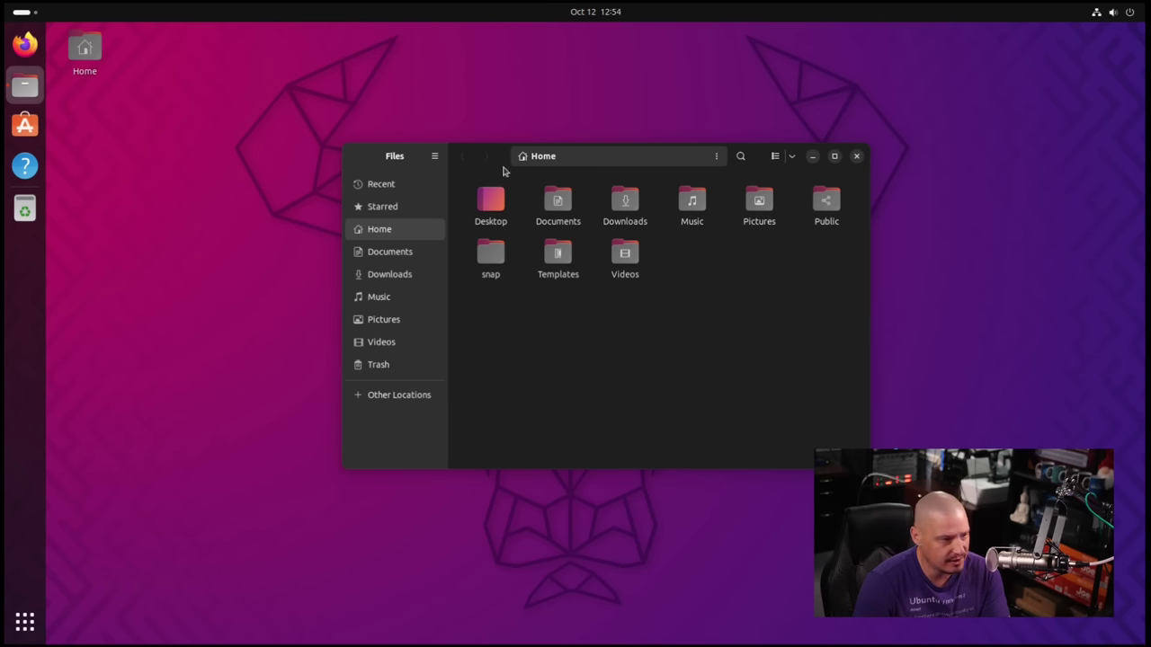
pyautogui.moveTo(505, 167); pyautogui.dragTo(646, 125)
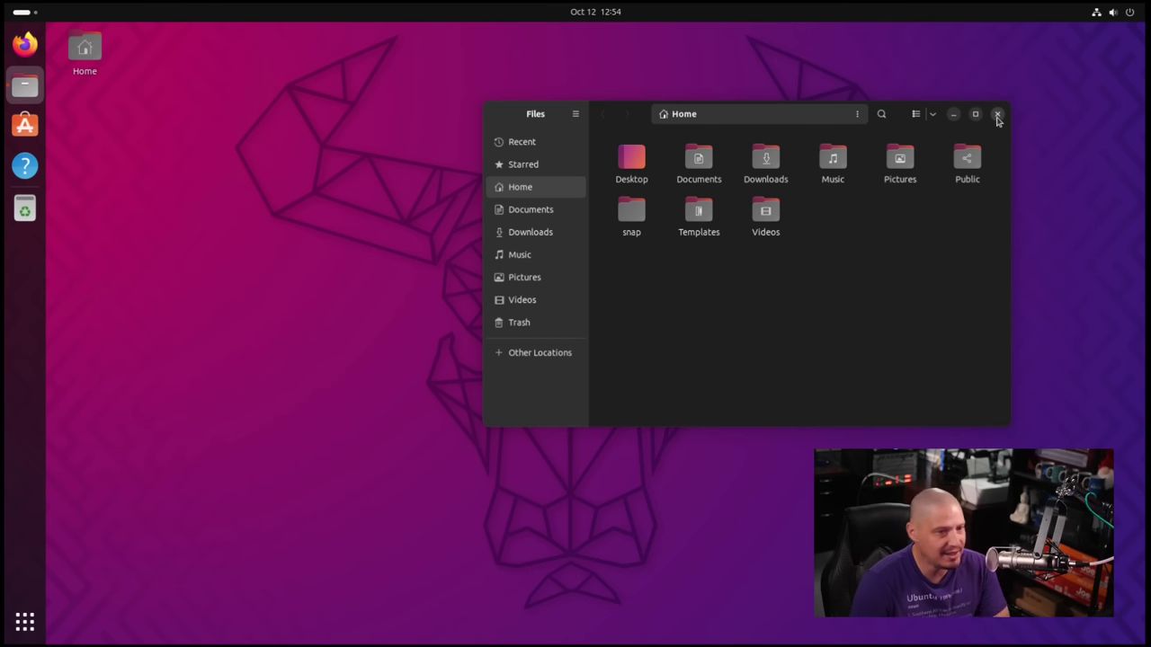
pyautogui.click(997, 114)
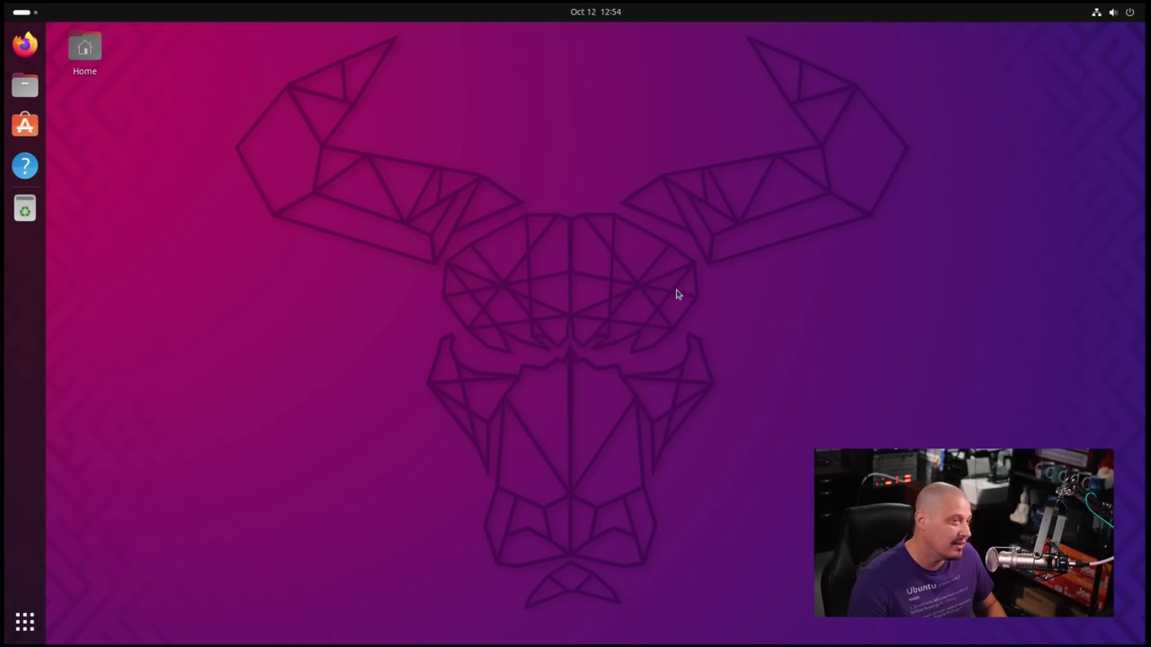